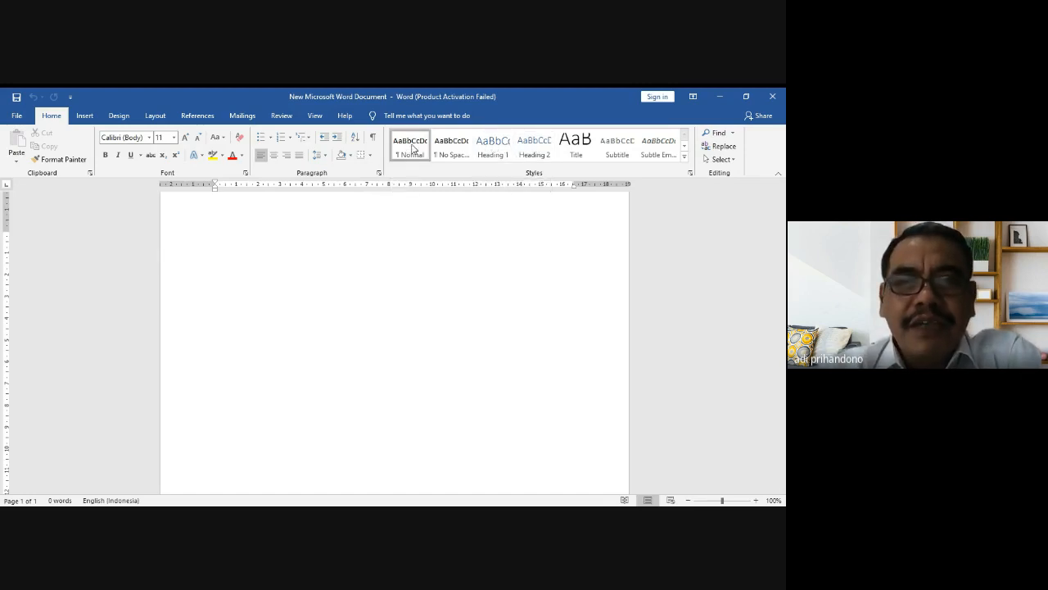
Step: Redefine the Normal style as Times New Roman, size 20, centred alignment and 1.5 line spacing
{"action": "right_click", "coordinate": [413, 148]}
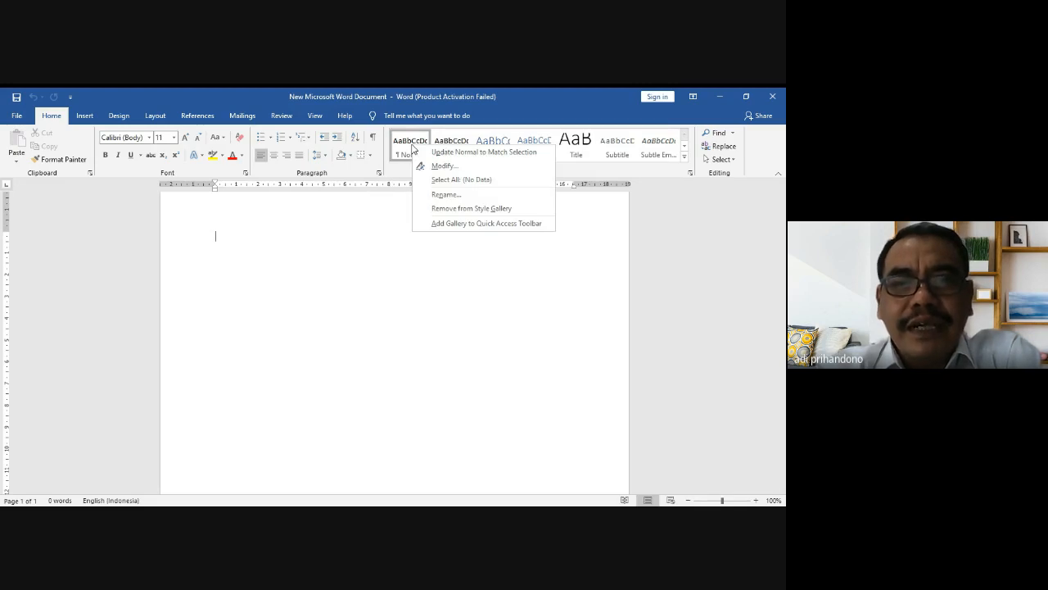
{"action": "left_click", "coordinate": [443, 165]}
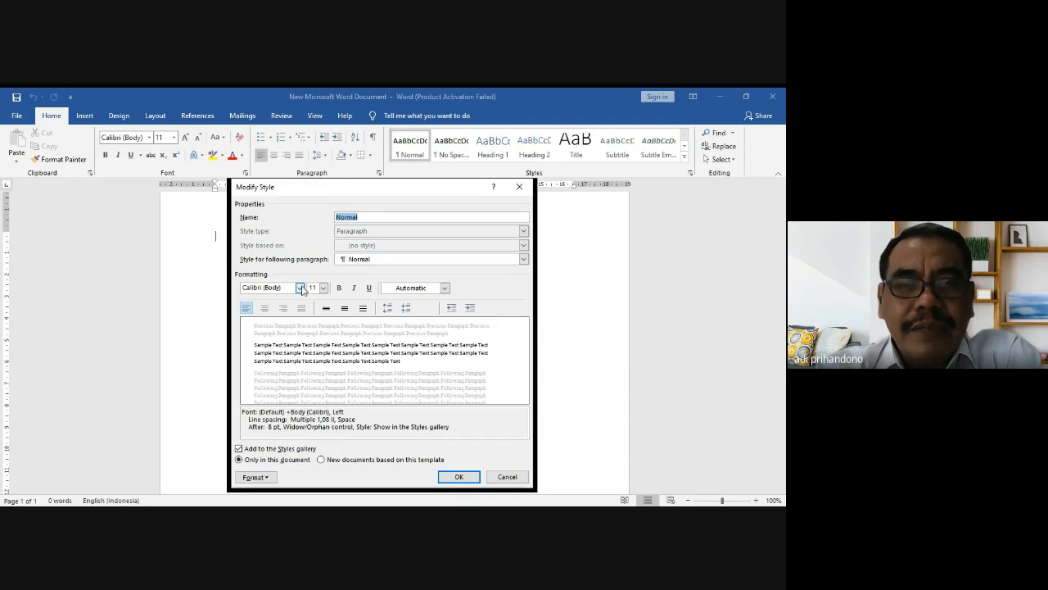
{"action": "left_click", "coordinate": [300, 288]}
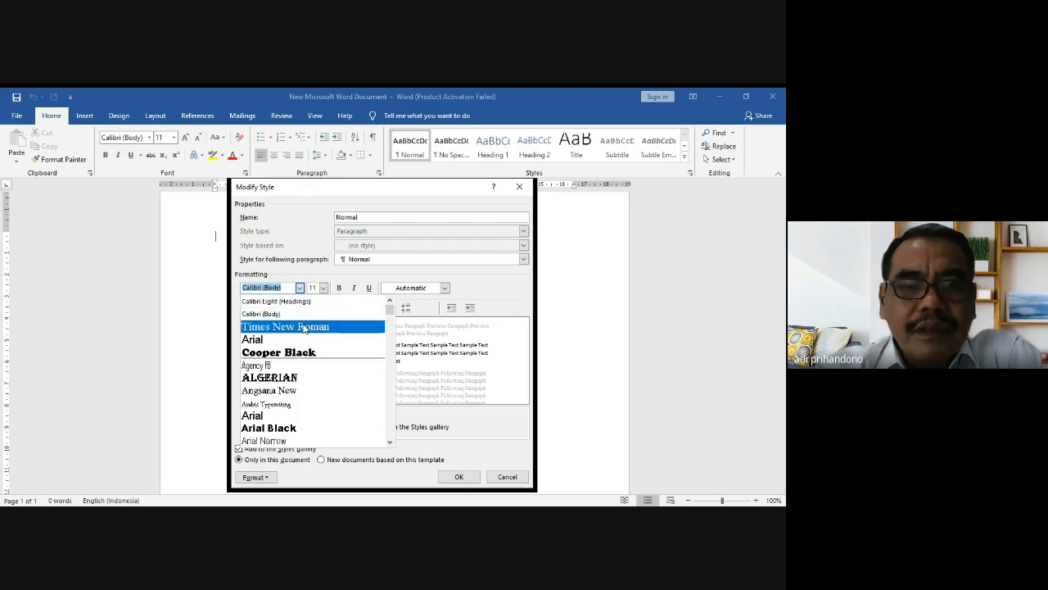
{"action": "left_click", "coordinate": [304, 328]}
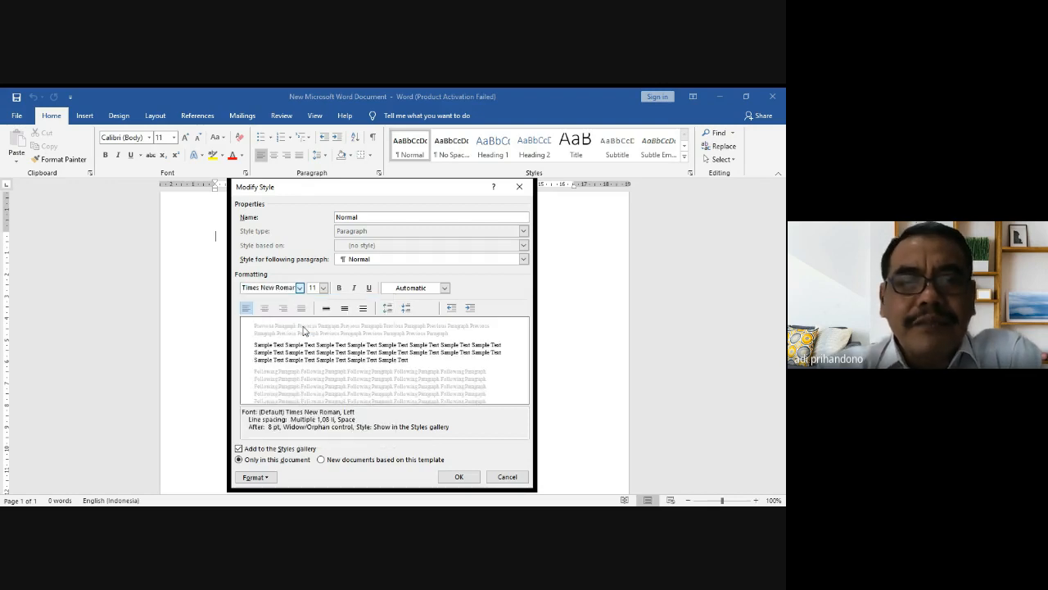
{"action": "left_click", "coordinate": [323, 287]}
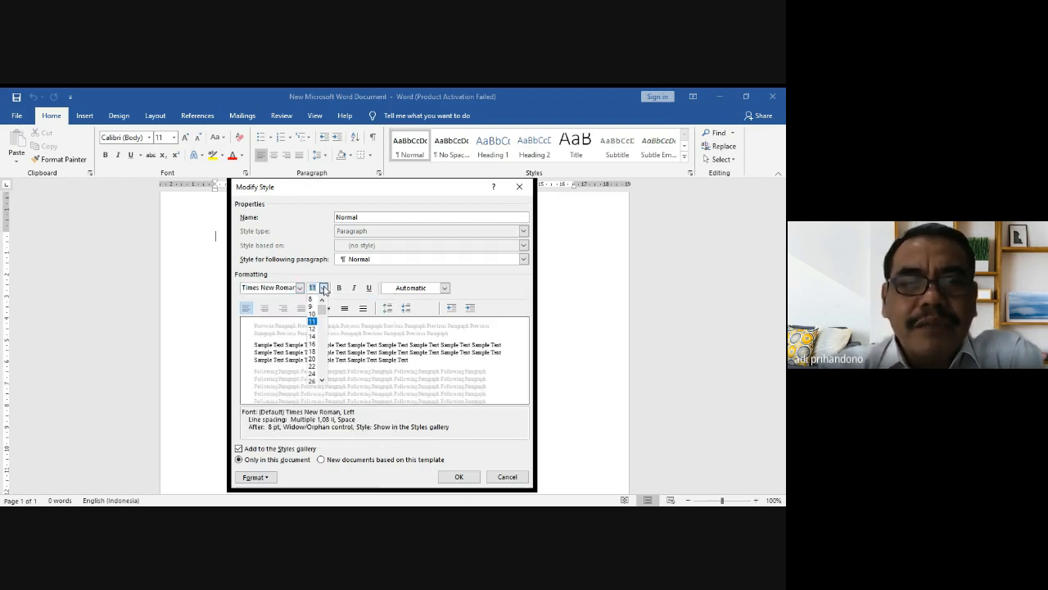
{"action": "left_click", "coordinate": [312, 360]}
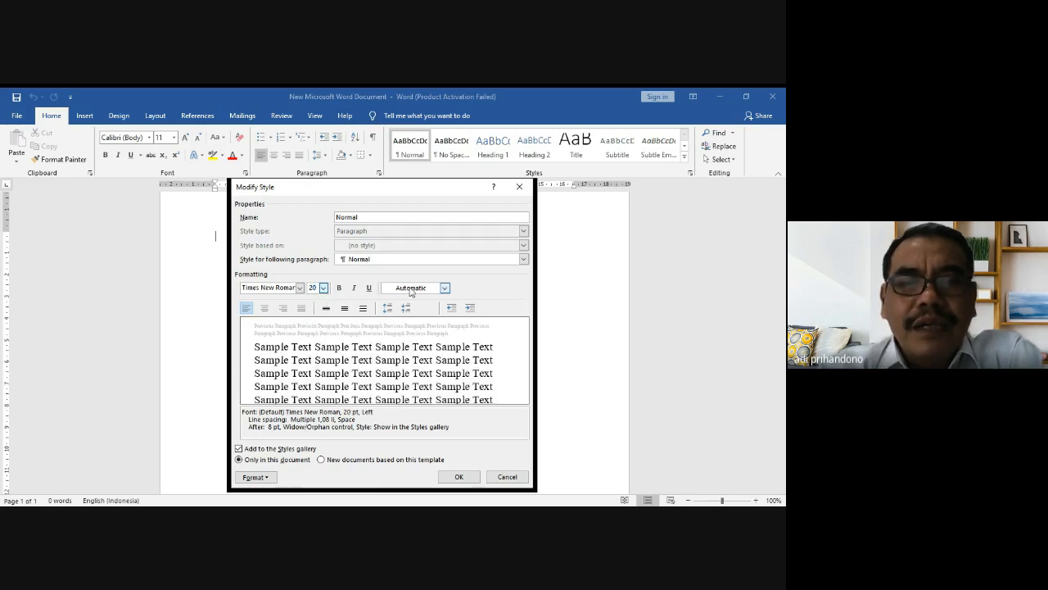
{"action": "left_click", "coordinate": [264, 308]}
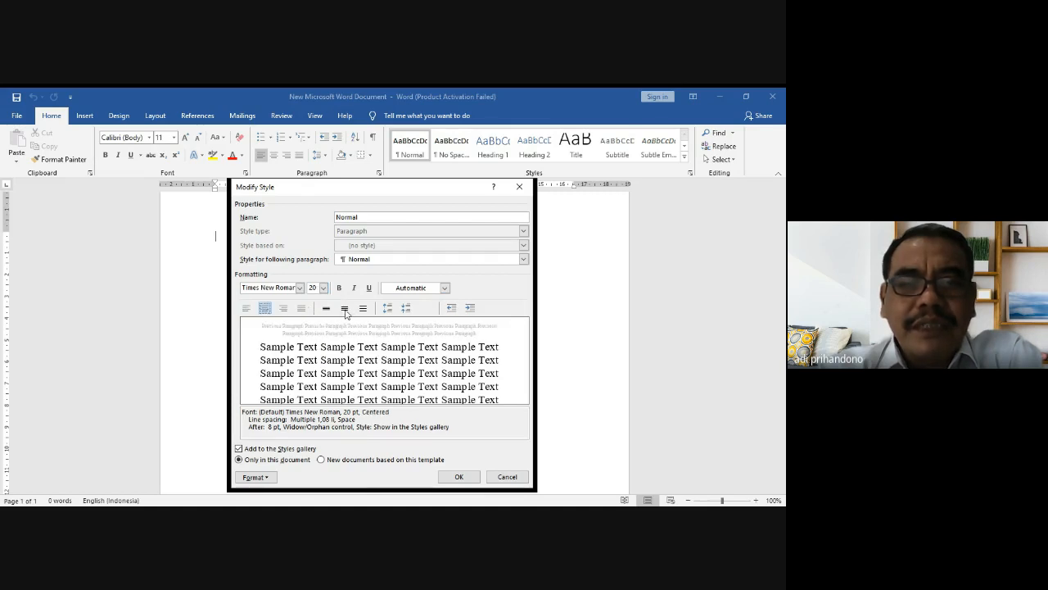
{"action": "left_click", "coordinate": [345, 310]}
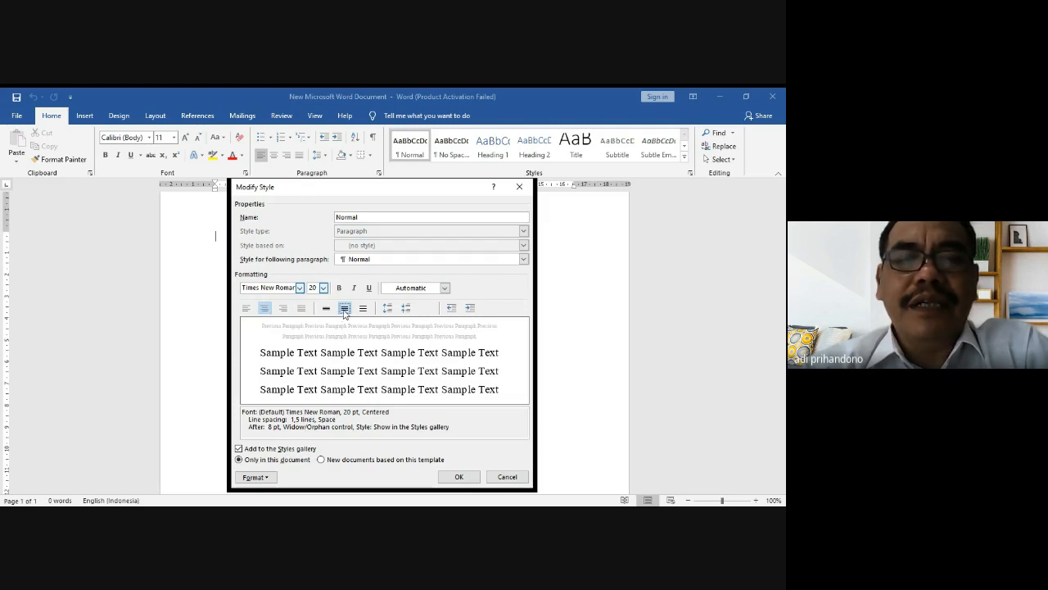
{"action": "left_click", "coordinate": [458, 476]}
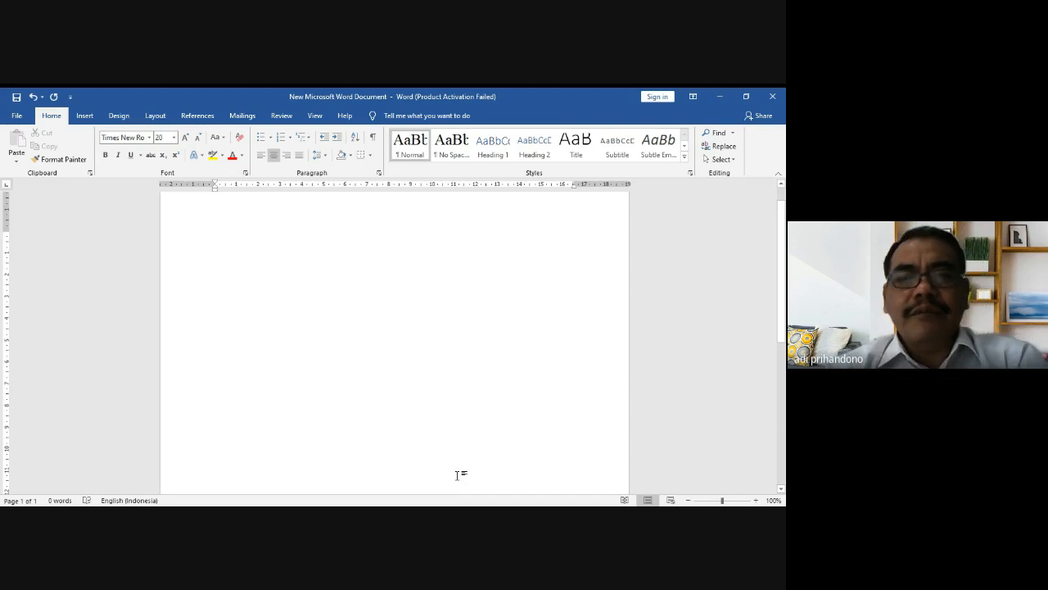
Step: Below a blank line, type the title SERTIFIKAT and then the line 'Diberikan Kepada :'
{"action": "key", "text": "Return"}
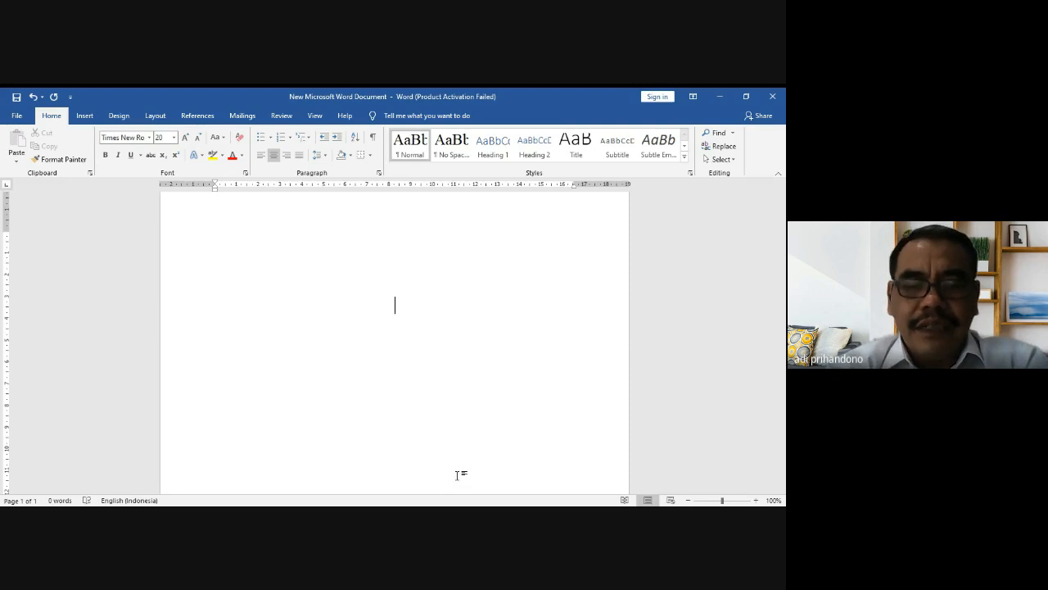
{"action": "type", "text": "SERTIFIKAT"}
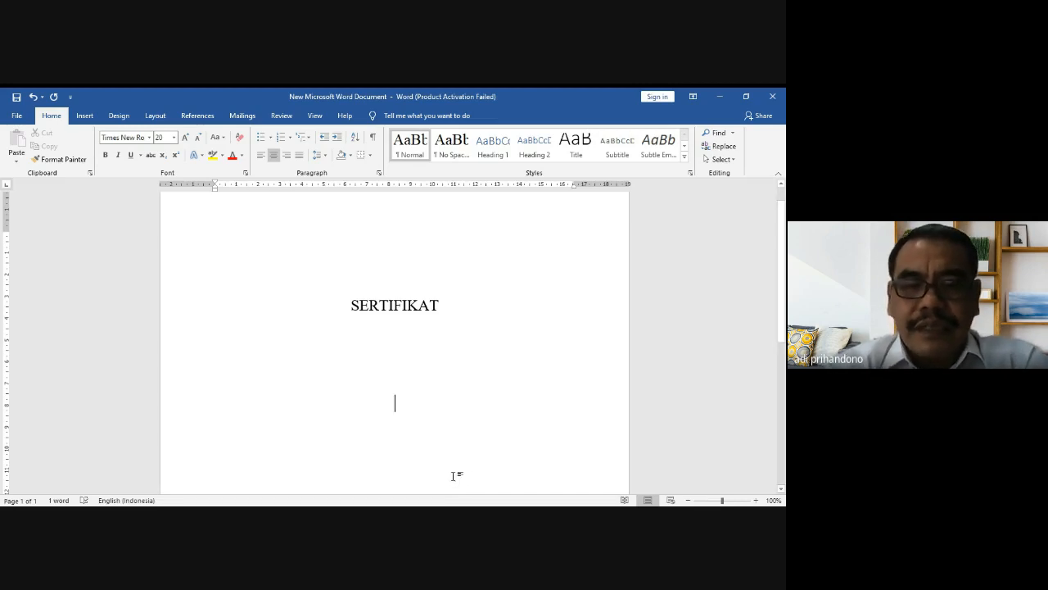
{"action": "type", "text": "Diberikan kepada"}
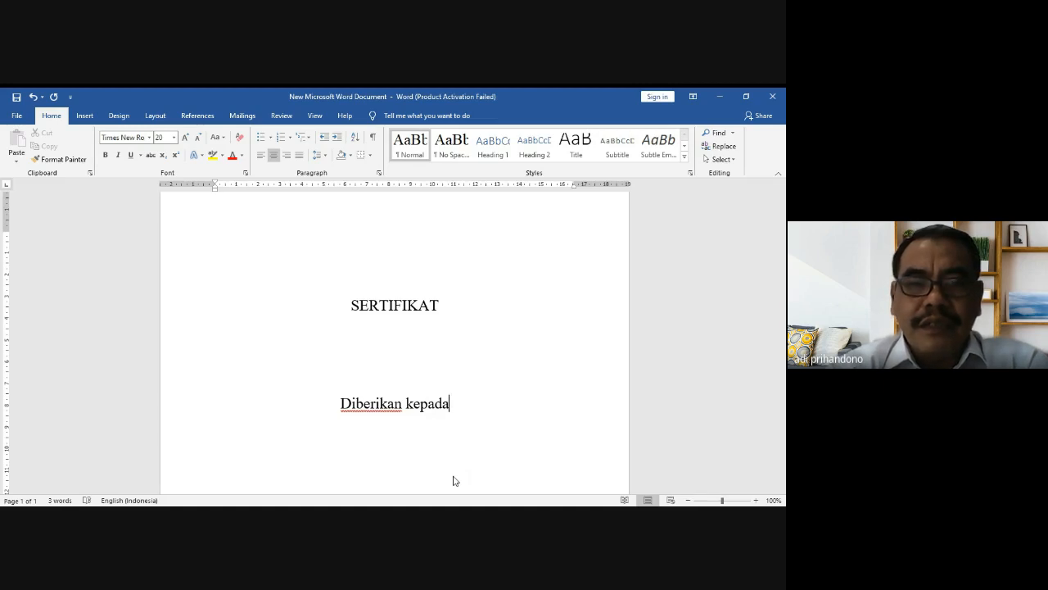
{"action": "key", "text": "BackSpace"}
{"action": "key", "text": "BackSpace"}
{"action": "key", "text": "BackSpace"}
{"action": "key", "text": "BackSpace"}
{"action": "key", "text": "BackSpace"}
{"action": "key", "text": "BackSpace"}
{"action": "key", "text": "BackSpace"}
{"action": "key", "text": "BackSpace"}
{"action": "key", "text": "BackSpace"}
{"action": "key", "text": "BackSpace"}
{"action": "key", "text": "BackSpace"}
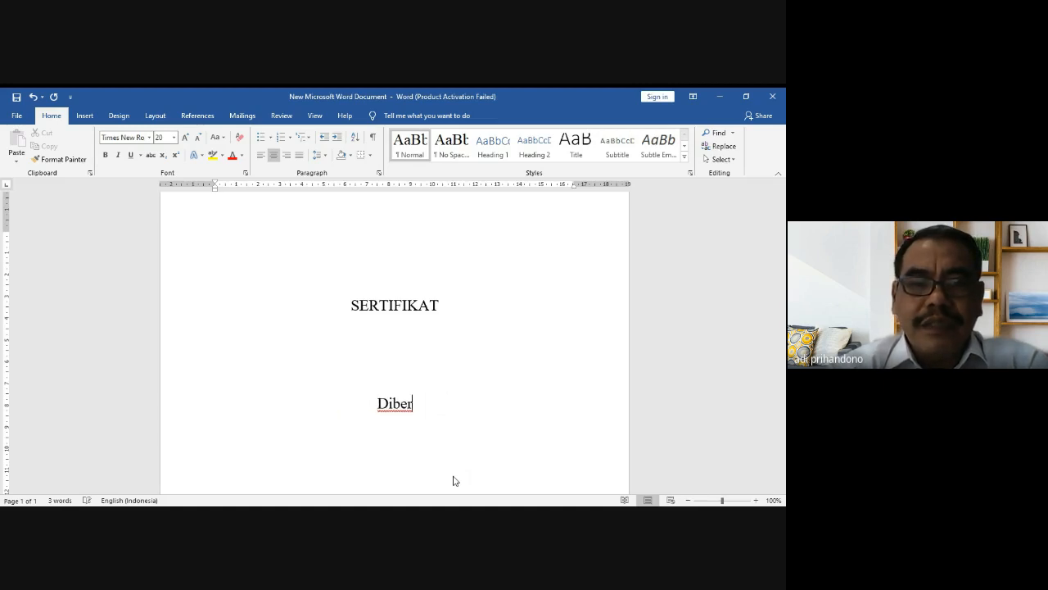
{"action": "key", "text": "BackSpace"}
{"action": "key", "text": "BackSpace"}
{"action": "key", "text": "BackSpace"}
{"action": "key", "text": "BackSpace"}
{"action": "key", "text": "BackSpace"}
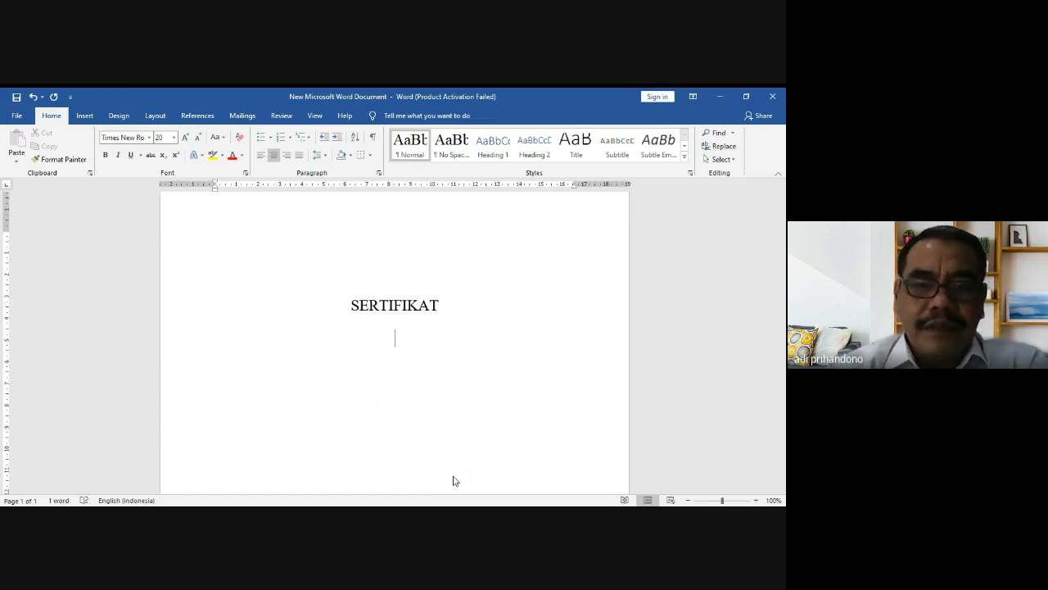
{"action": "type", "text": "dib"}
{"action": "key", "text": "BackSpace"}
{"action": "key", "text": "BackSpace"}
{"action": "key", "text": "BackSpace"}
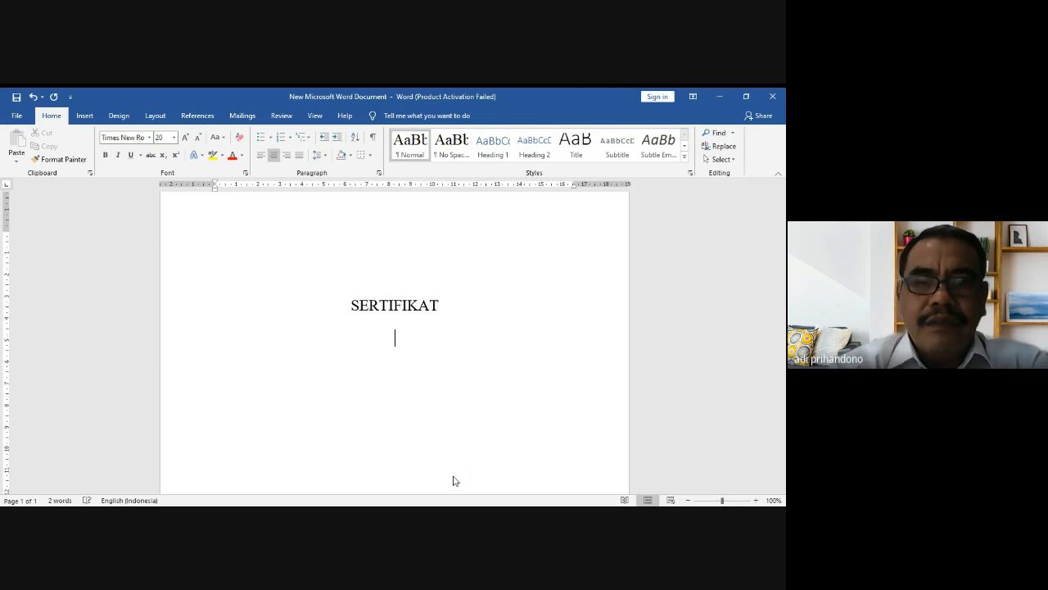
{"action": "type", "text": "Dibereikan"}
{"action": "key", "text": "BackSpace"}
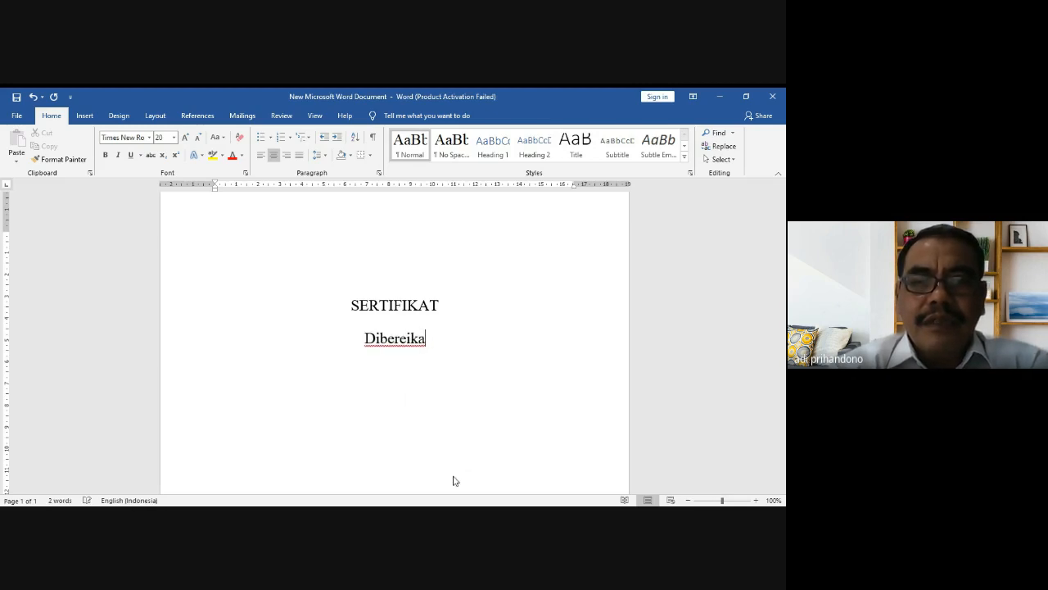
{"action": "key", "text": "BackSpace"}
{"action": "key", "text": "BackSpace"}
{"action": "key", "text": "BackSpace"}
{"action": "key", "text": "BackSpace"}
{"action": "key", "text": "BackSpace"}
{"action": "type", "text": "rikan "}
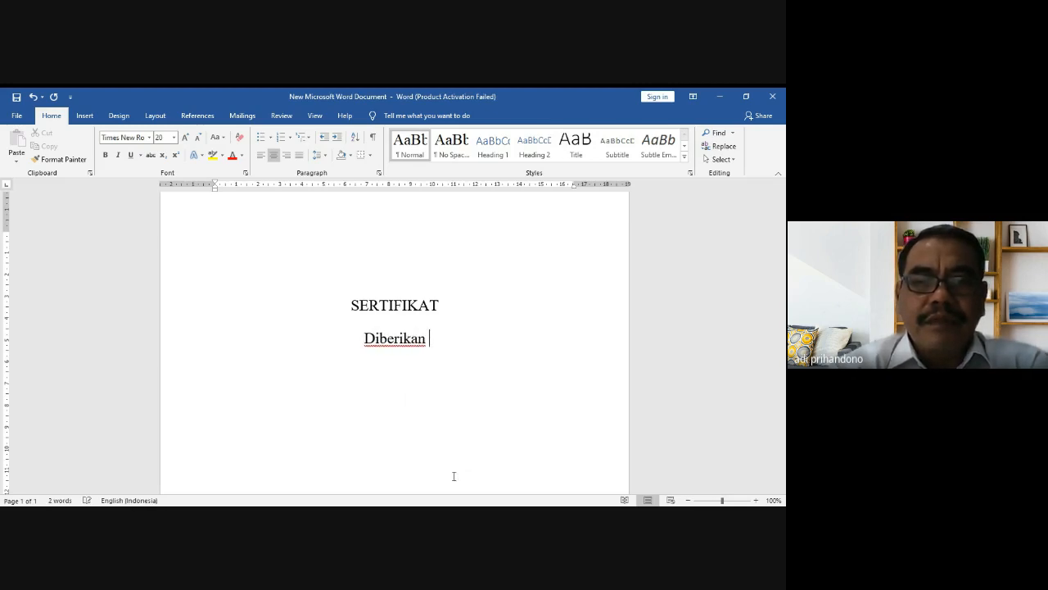
{"action": "type", "text": "Kepada :"}
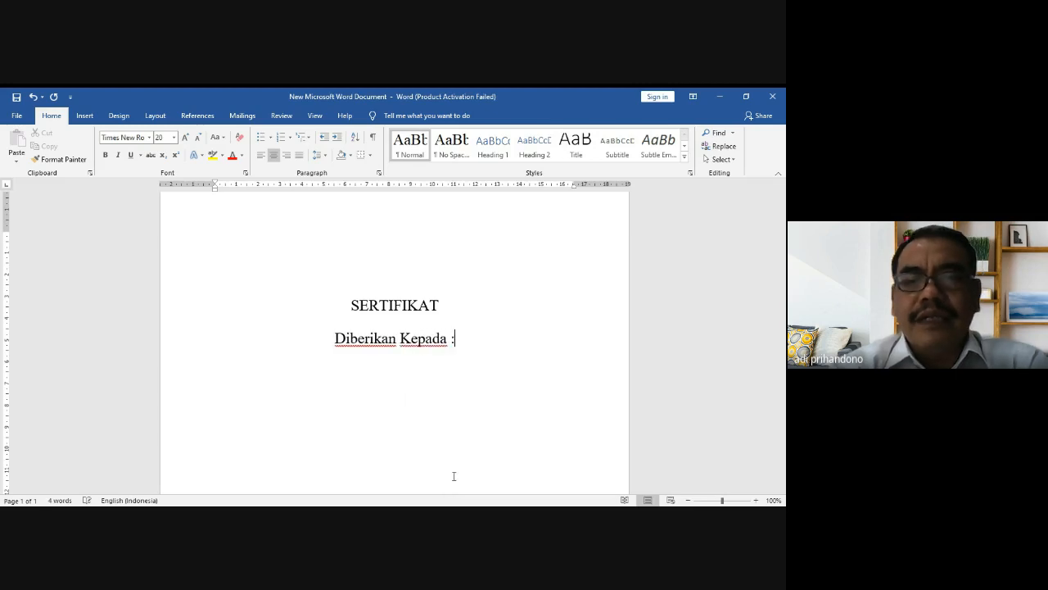
{"action": "key", "text": "Return"}
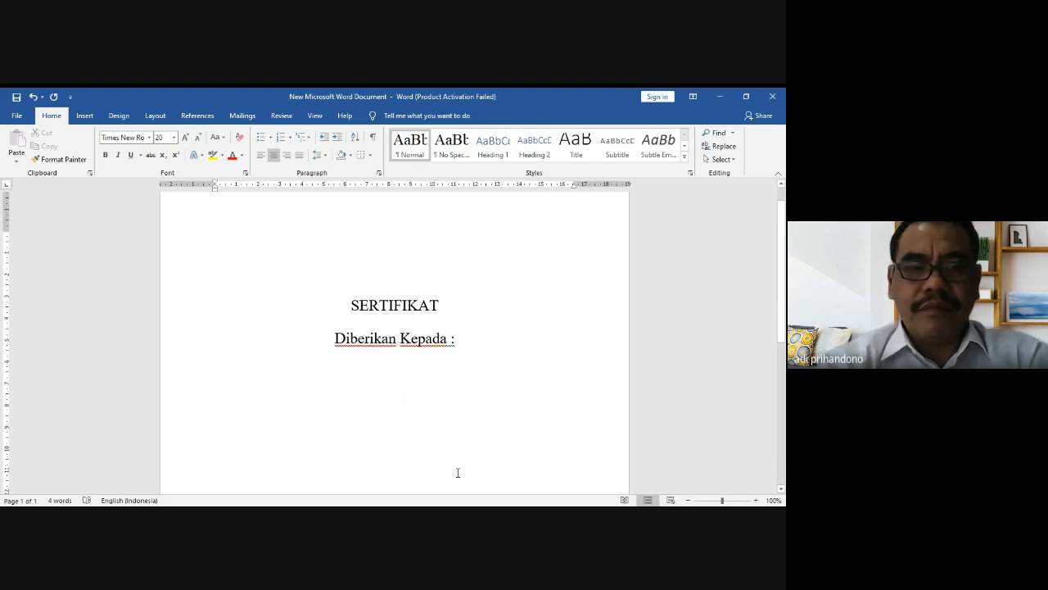
Step: Type the line 'Yang Telah Berperan Serta Sebagai PESERTA' and start a new line
{"action": "type", "text": "yANG"}
{"action": "key", "text": "BackSpace"}
{"action": "key", "text": "BackSpace"}
{"action": "key", "text": "BackSpace"}
{"action": "key", "text": "BackSpace"}
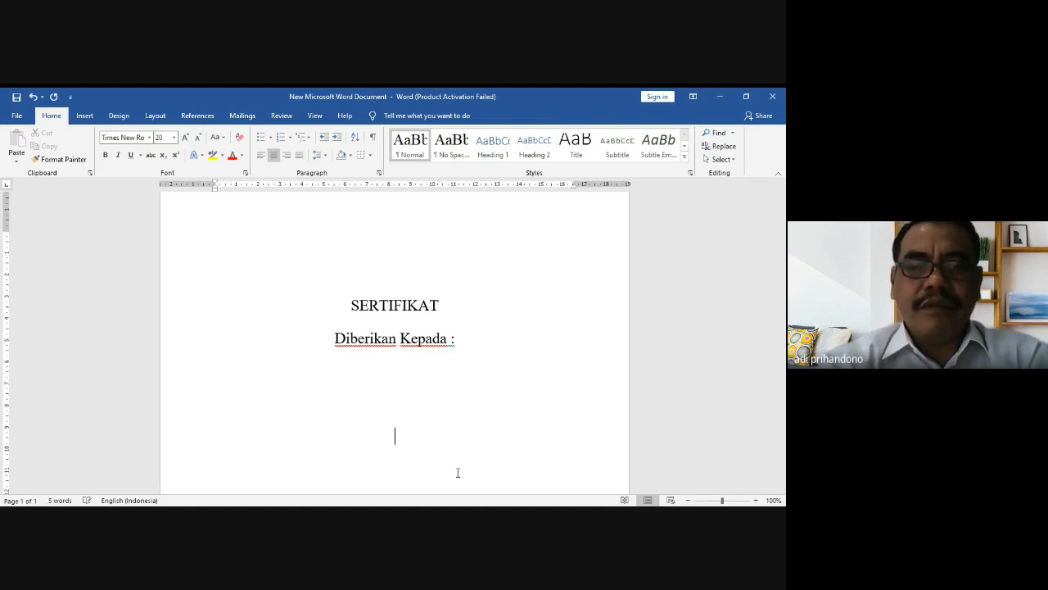
{"action": "type", "text": "Yang telah"}
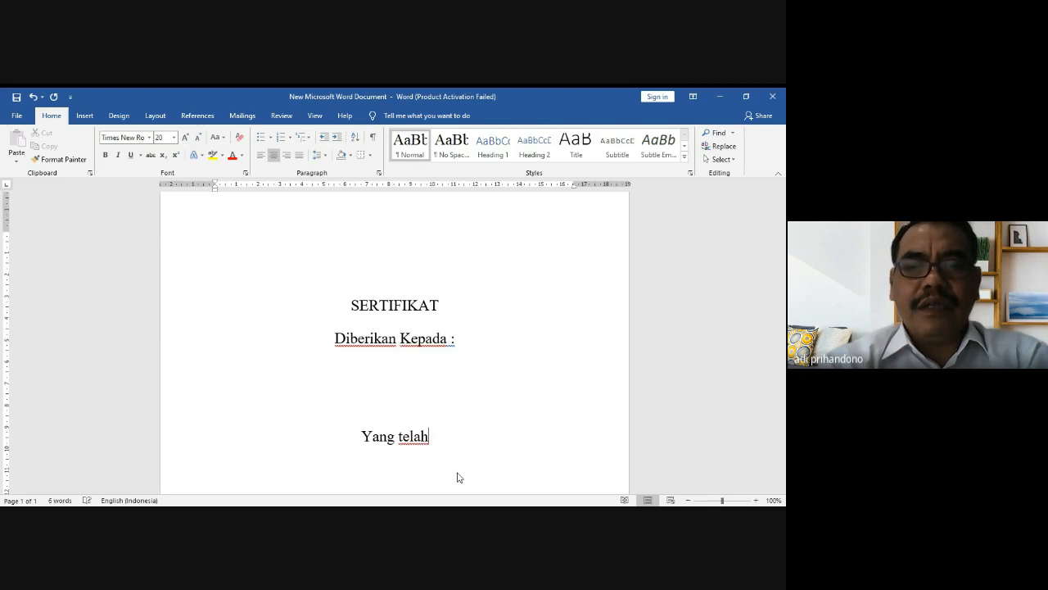
{"action": "key", "text": "BackSpace"}
{"action": "key", "text": "BackSpace"}
{"action": "key", "text": "BackSpace"}
{"action": "key", "text": "BackSpace"}
{"action": "key", "text": "BackSpace"}
{"action": "type", "text": "Tela"}
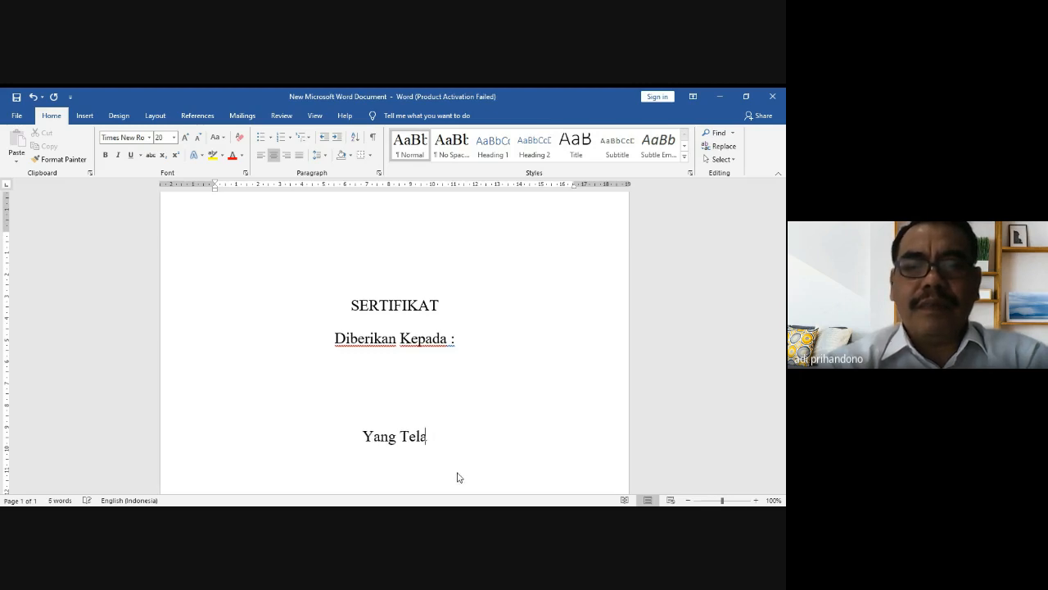
{"action": "type", "text": "h Berper"}
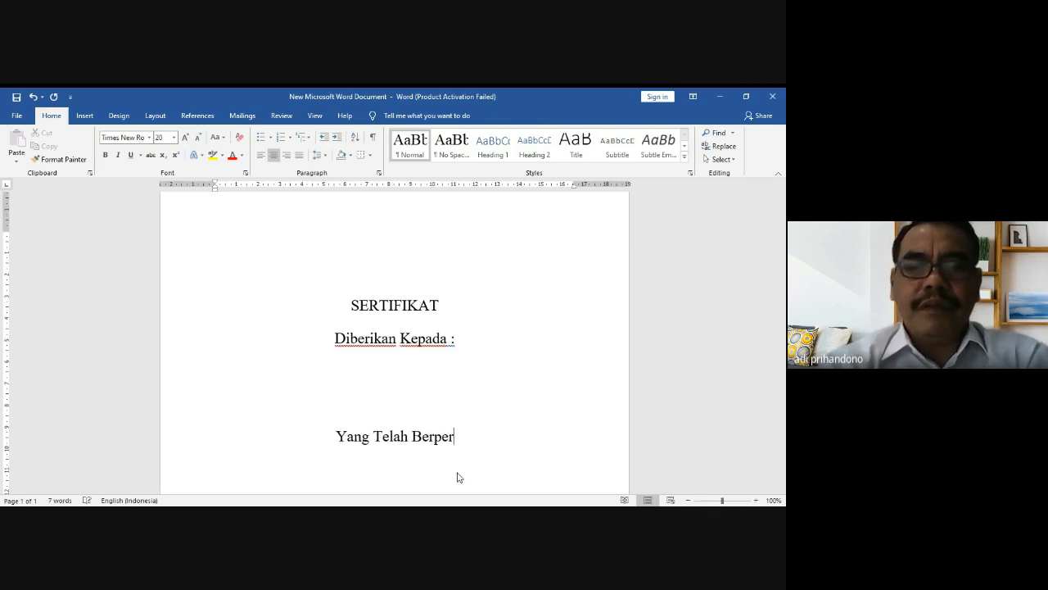
{"action": "type", "text": "an"}
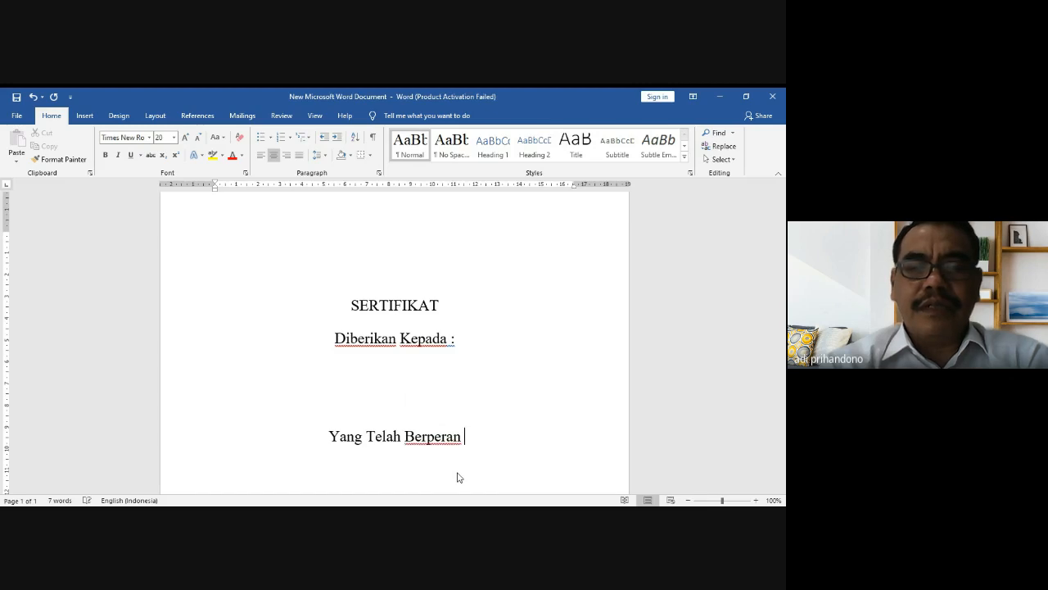
{"action": "type", "text": " Serta se"}
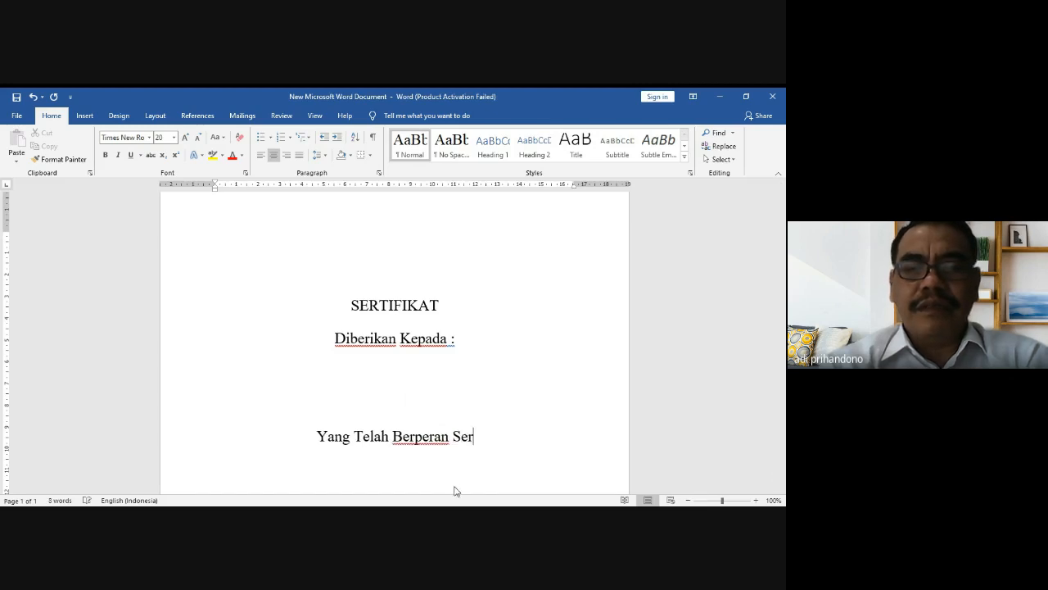
{"action": "key", "text": "BackSpace"}
{"action": "key", "text": "BackSpace"}
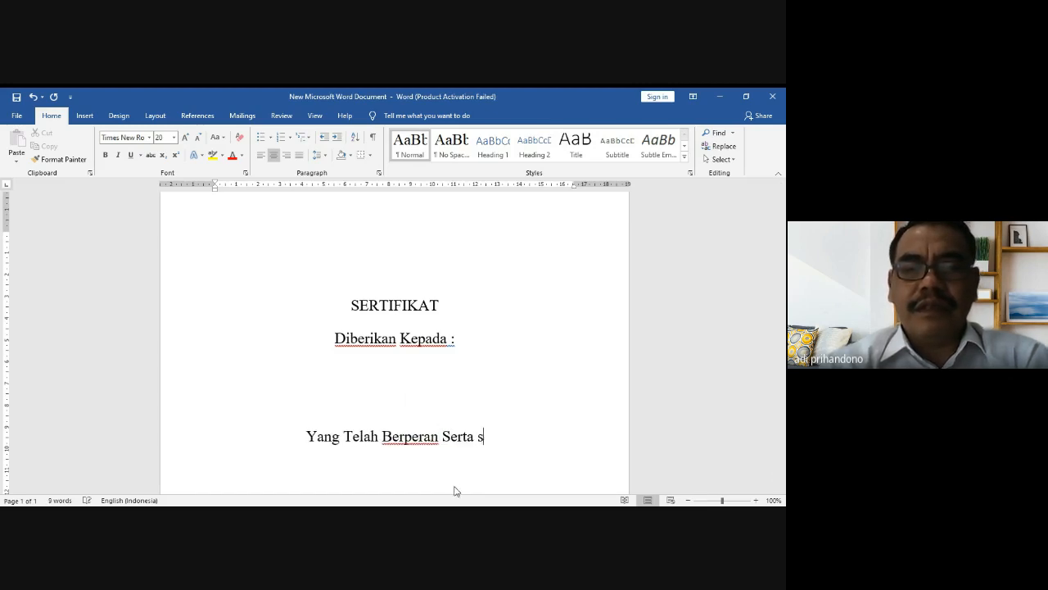
{"action": "type", "text": "Sebagai PESERTA"}
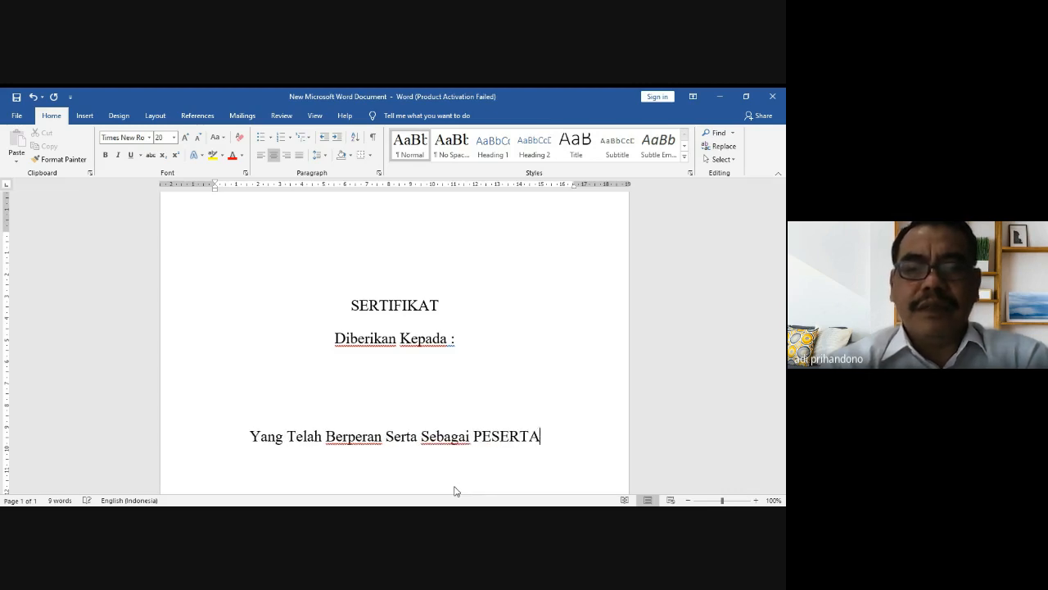
{"action": "key", "text": "Return"}
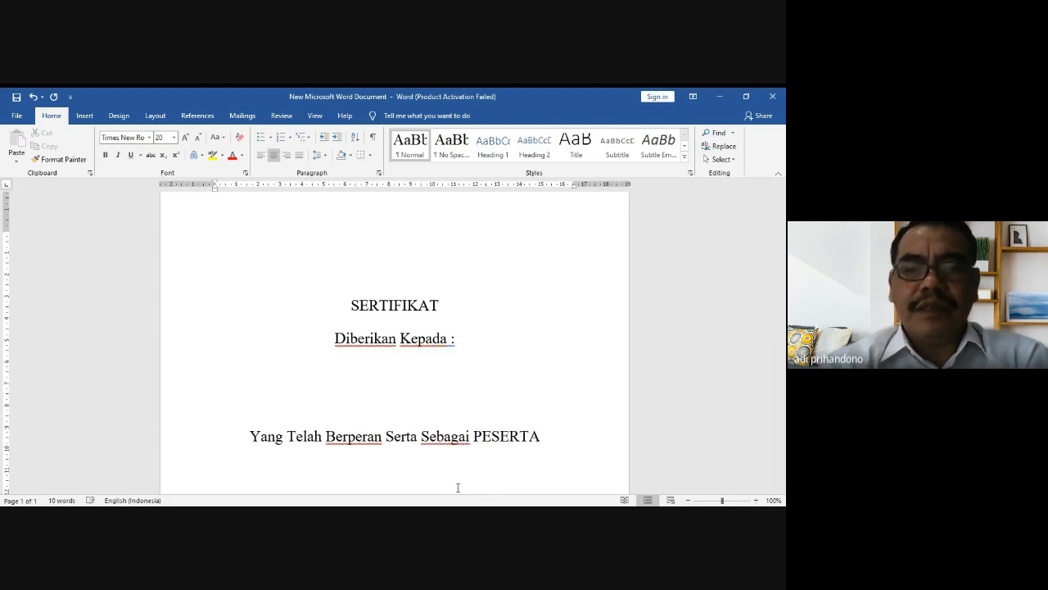
Step: Type 'Dalam' on the new line beneath the PESERTA line
{"action": "type", "text": "S"}
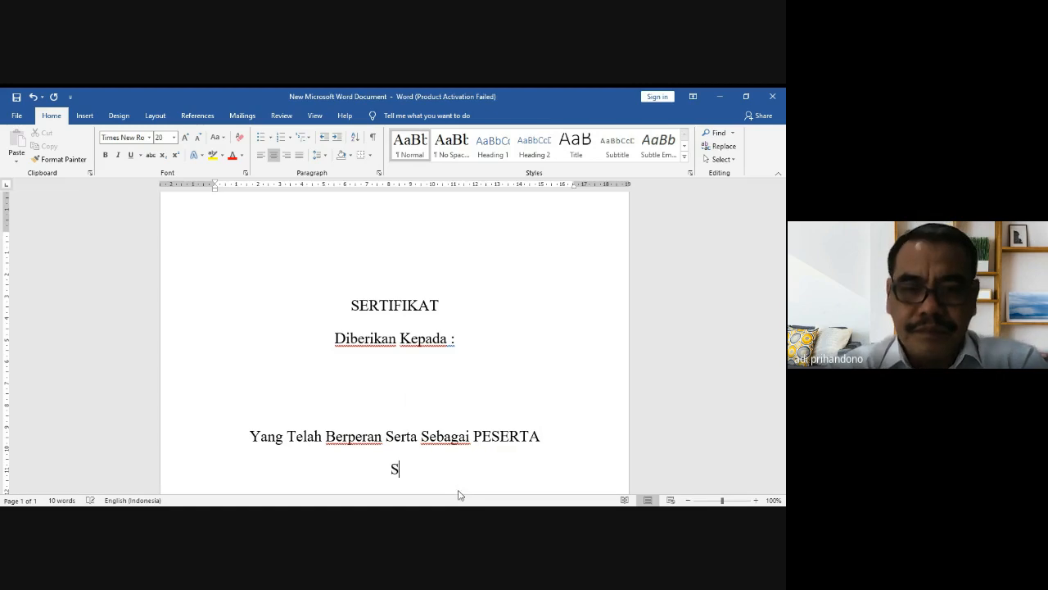
{"action": "key", "text": "BackSpace"}
{"action": "type", "text": "Dalam"}
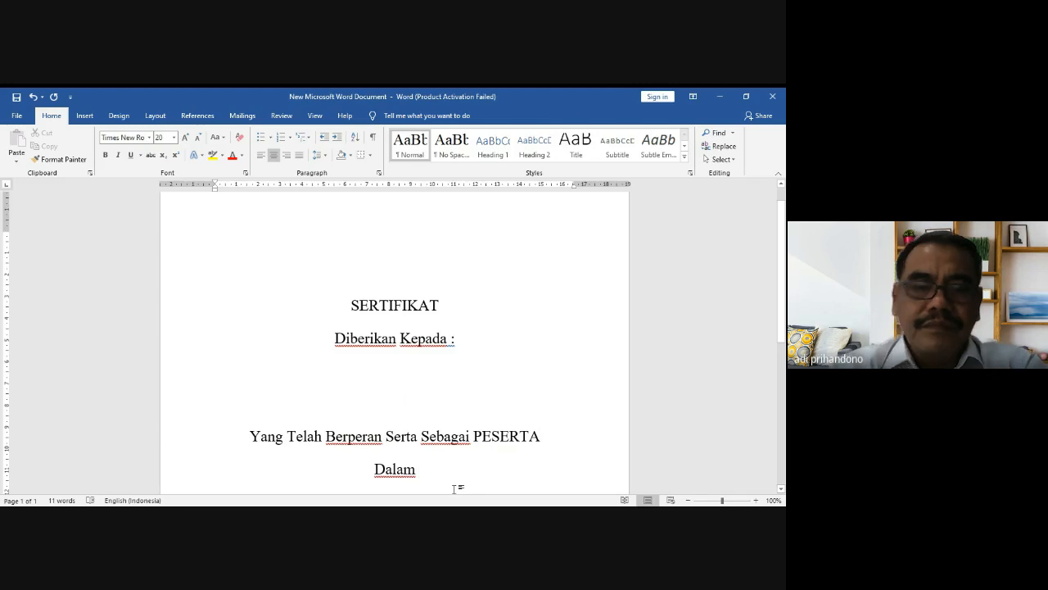
{"action": "key", "text": "alt+Tab"}
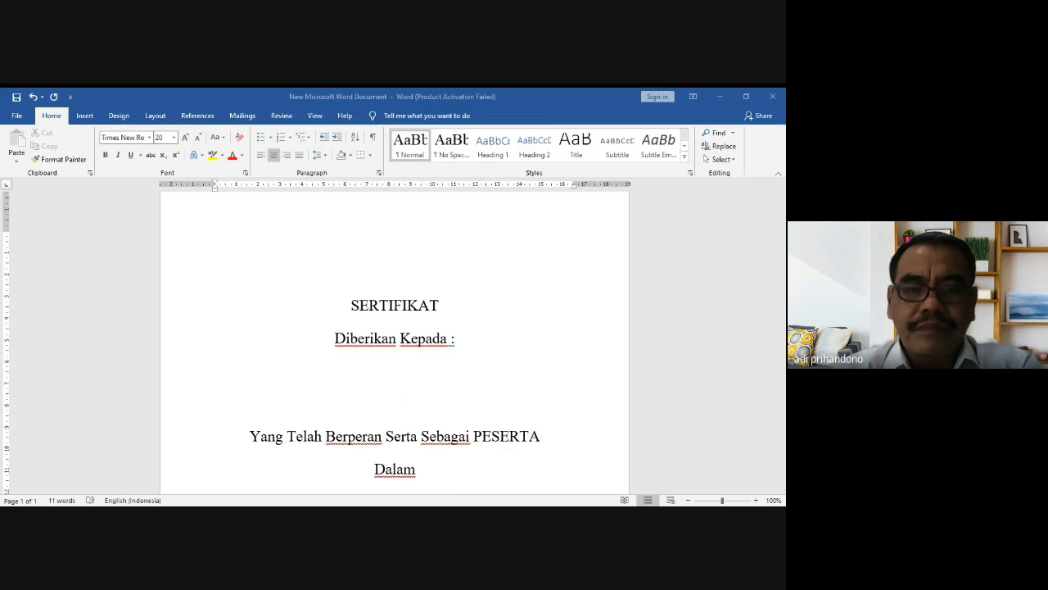
{"action": "key", "text": "alt+Tab"}
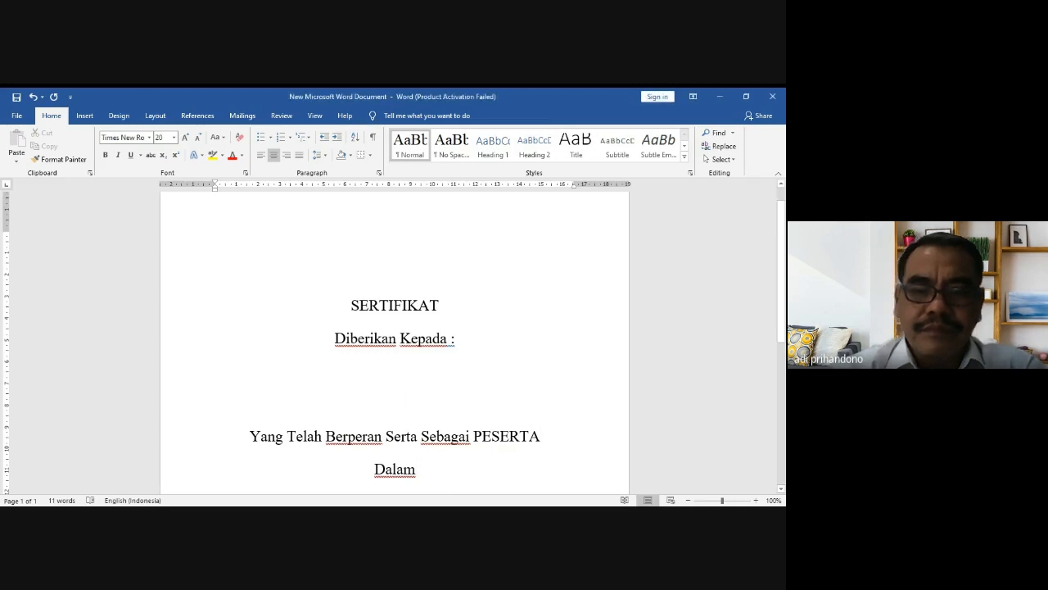
Step: Add the line 'Pelatihan Komunikasi Bijak Di Masa Pandemi' below 'Dalam'
{"action": "key", "text": "Return"}
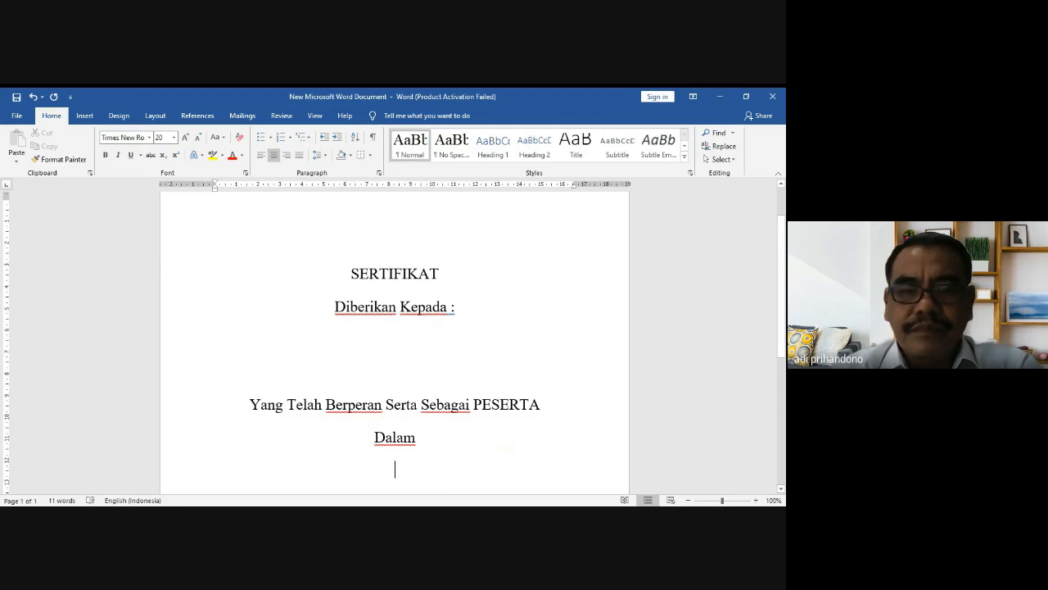
{"action": "type", "text": "Pelatiha"}
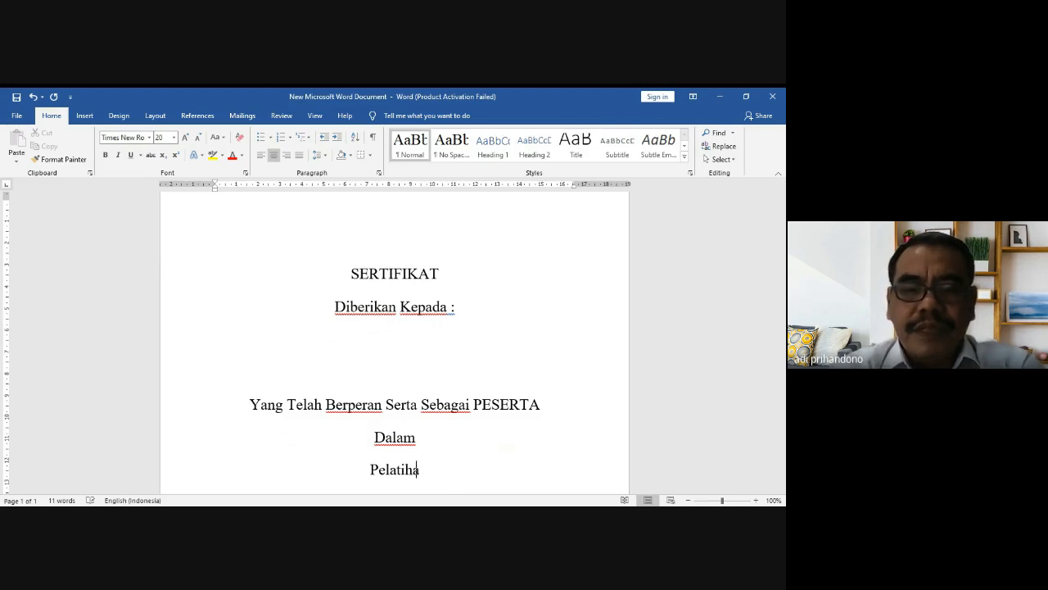
{"action": "type", "text": "n K"}
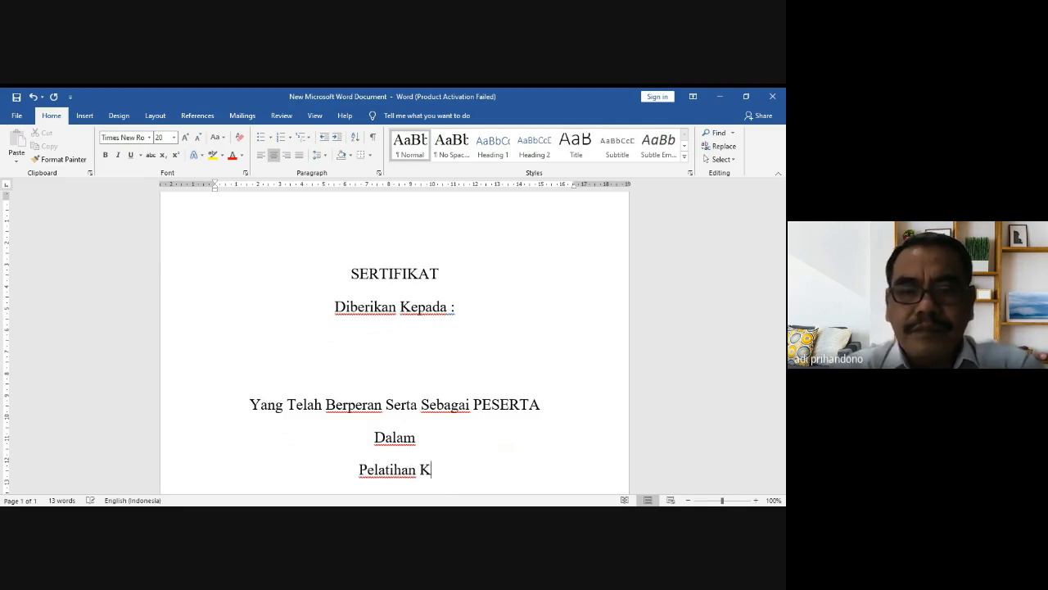
{"action": "type", "text": "omunikas"}
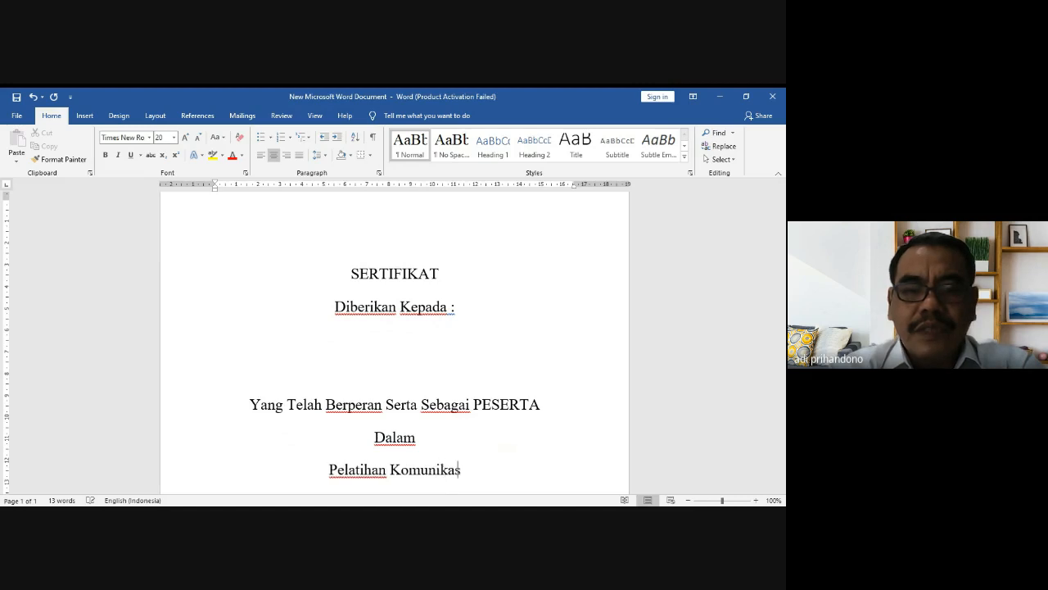
{"action": "type", "text": "i Bijak di"}
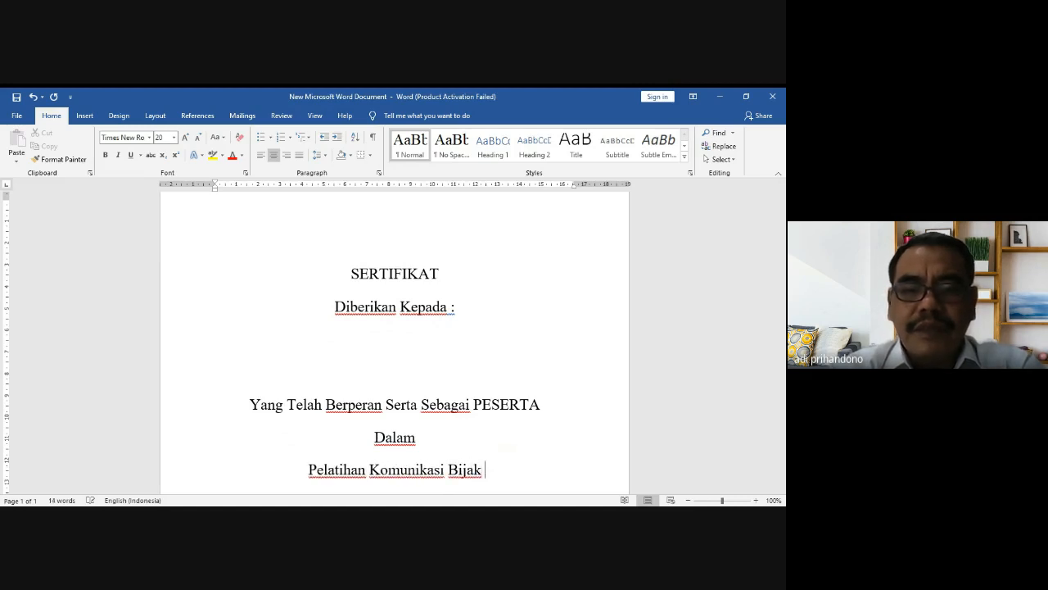
{"action": "key", "text": "BackSpace"}
{"action": "key", "text": "BackSpace"}
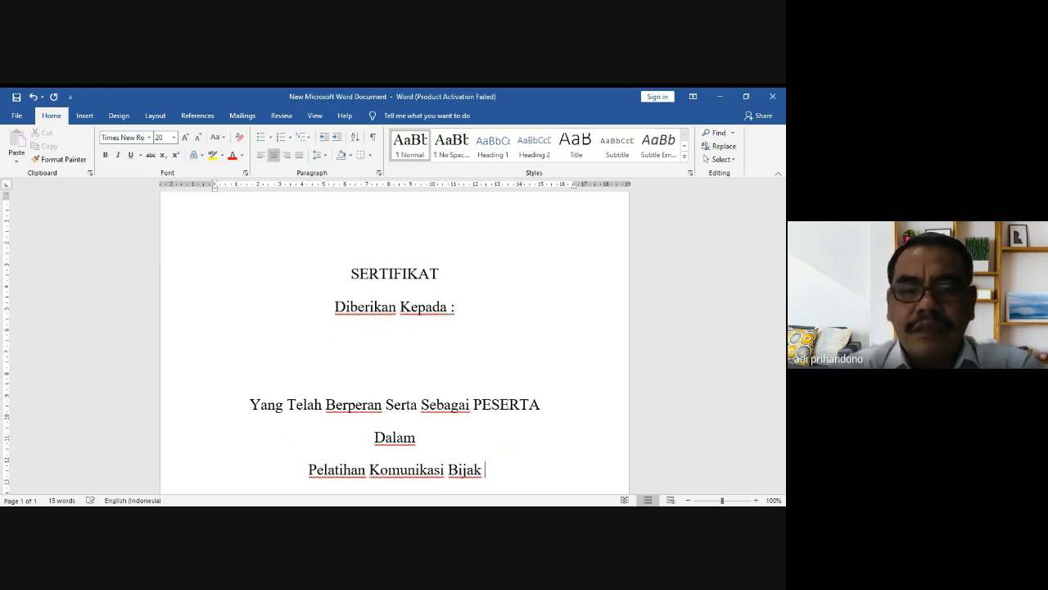
{"action": "type", "text": "di"}
{"action": "key", "text": "BackSpace"}
{"action": "key", "text": "BackSpace"}
{"action": "type", "text": "E"}
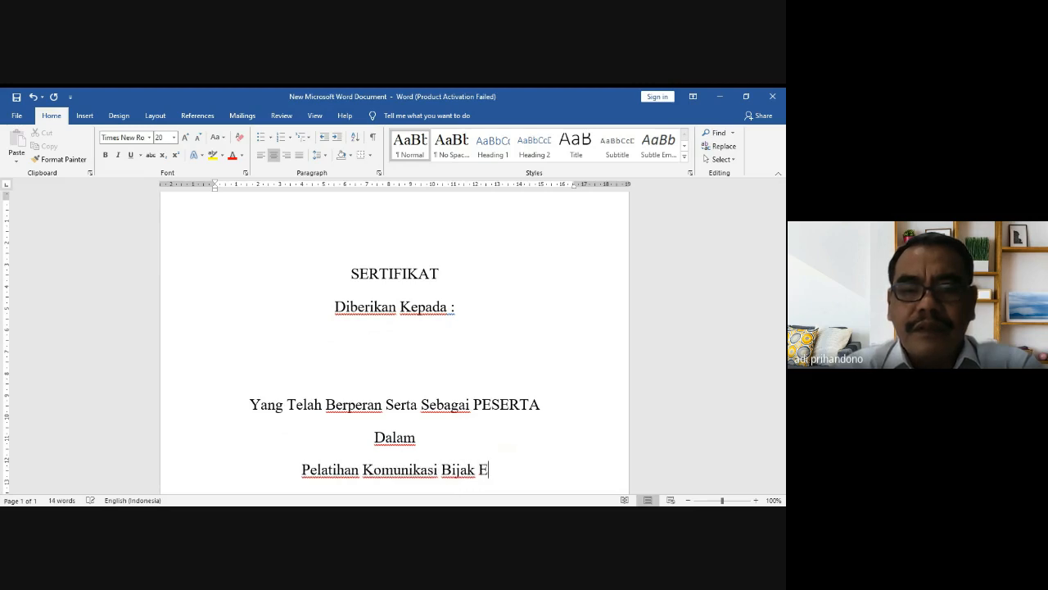
{"action": "key", "text": "BackSpace"}
{"action": "type", "text": "Di Mas"}
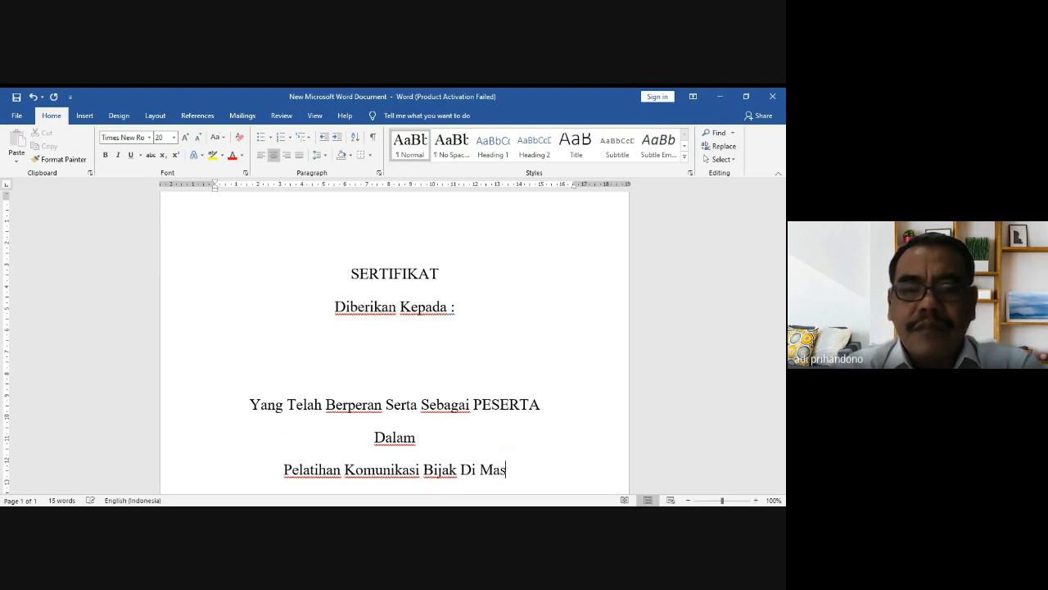
{"action": "type", "text": "a Pandemi"}
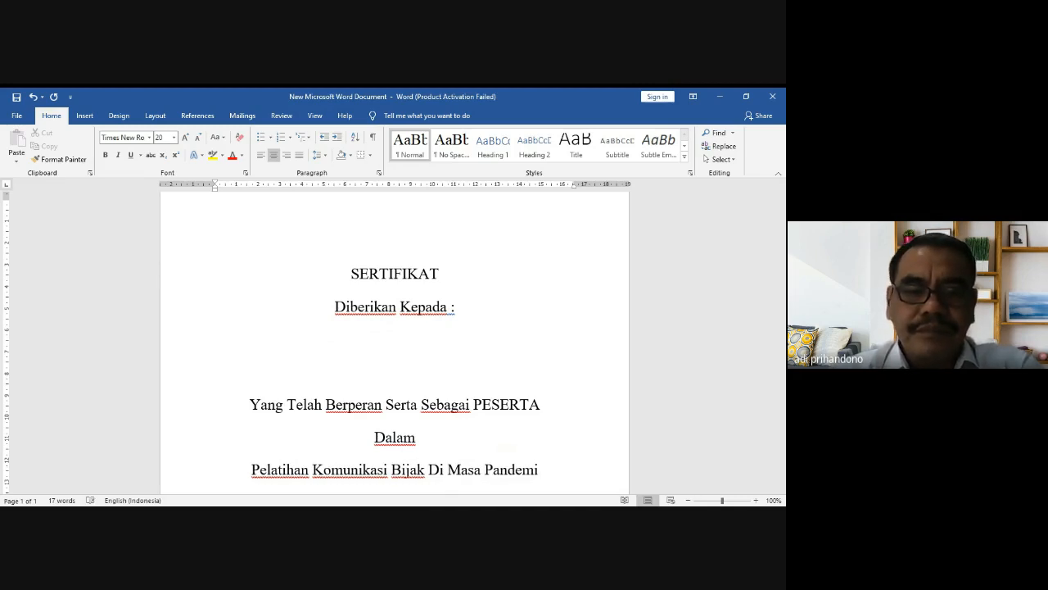
{"action": "key", "text": "alt+Tab"}
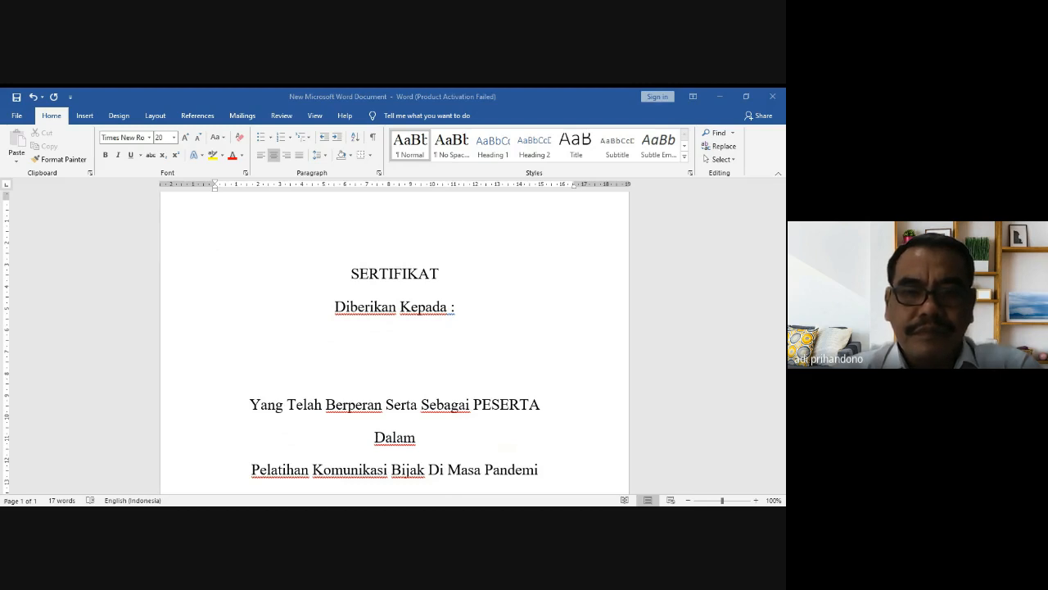
{"action": "key", "text": "alt+Tab"}
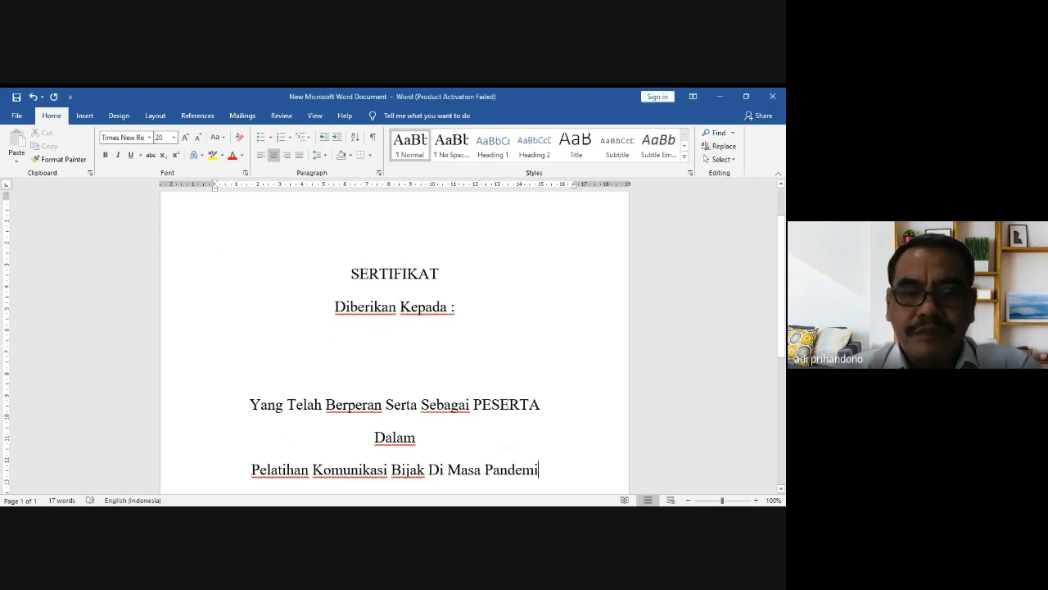
Step: Add 'Di Universitas Dian Nuswantoro Pada Tanggal 18 Oktober 2021' below it and save
{"action": "key", "text": "Return"}
{"action": "type", "text": "d"}
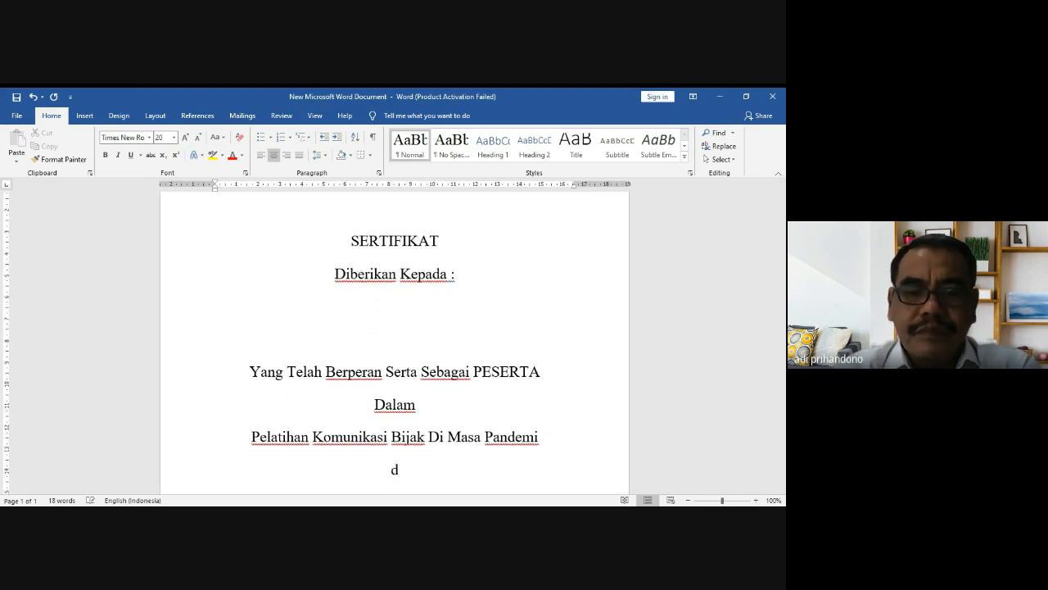
{"action": "key", "text": "BackSpace"}
{"action": "type", "text": "Di"}
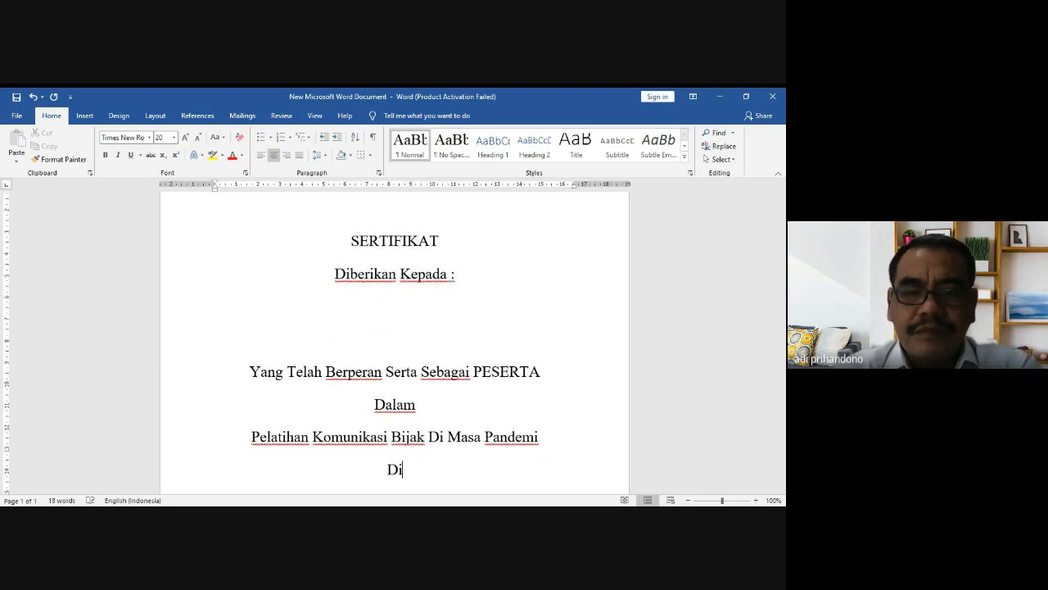
{"action": "type", "text": " Universitas "}
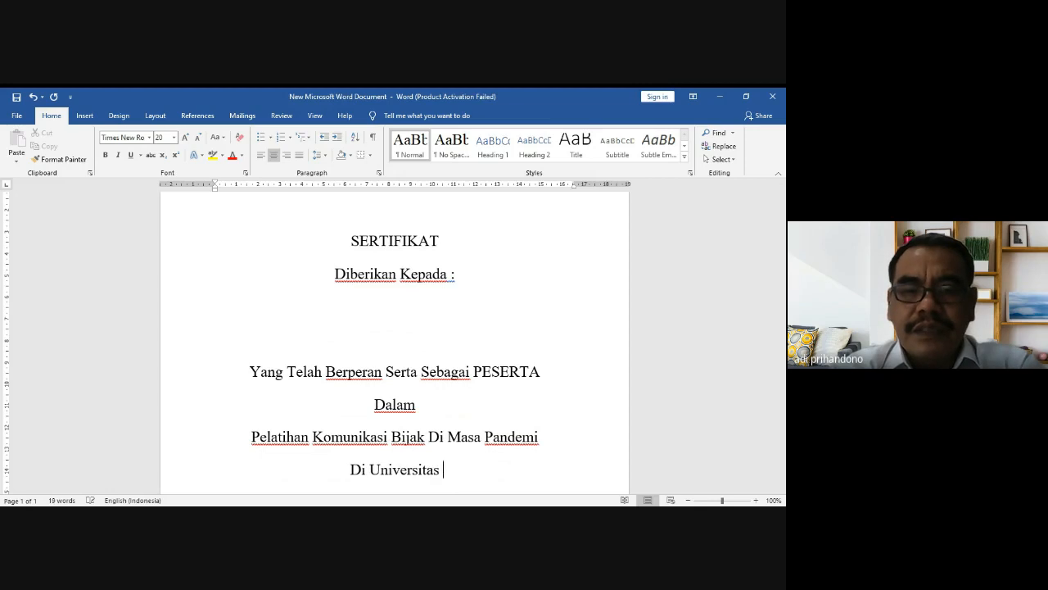
{"action": "type", "text": "Dian Nuswantoro,"}
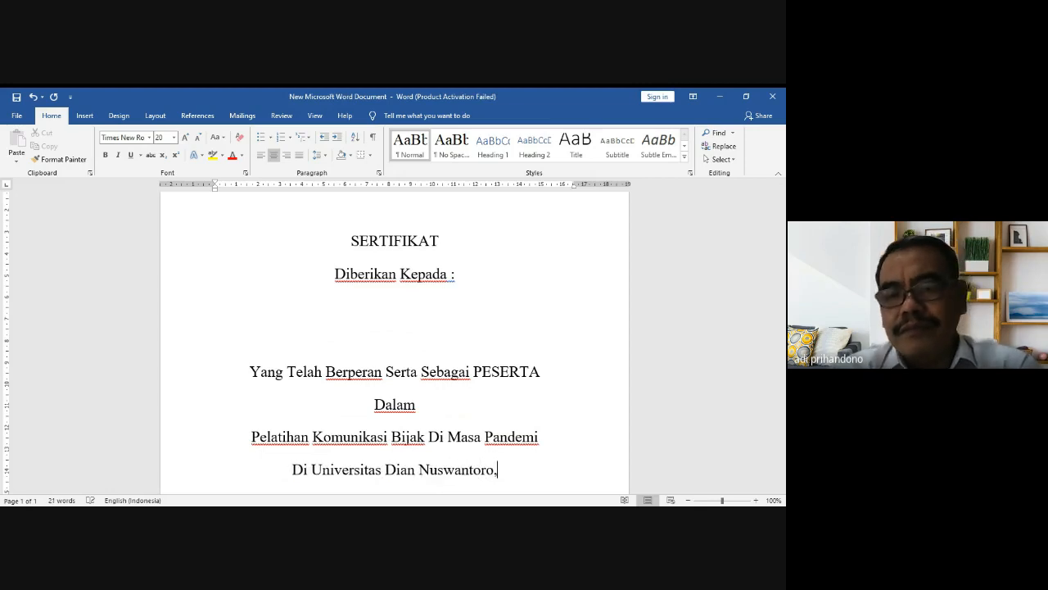
{"action": "key", "text": "BackSpace"}
{"action": "type", "text": "pada t"}
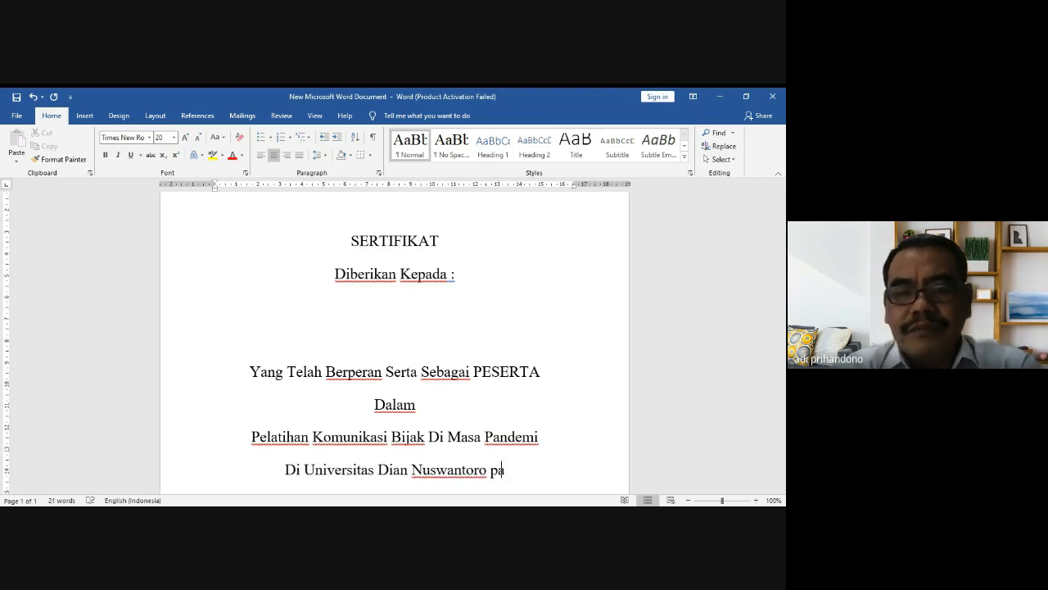
{"action": "key", "text": "BackSpace"}
{"action": "key", "text": "BackSpace"}
{"action": "key", "text": "BackSpace"}
{"action": "key", "text": "BackSpace"}
{"action": "key", "text": "BackSpace"}
{"action": "key", "text": "BackSpace"}
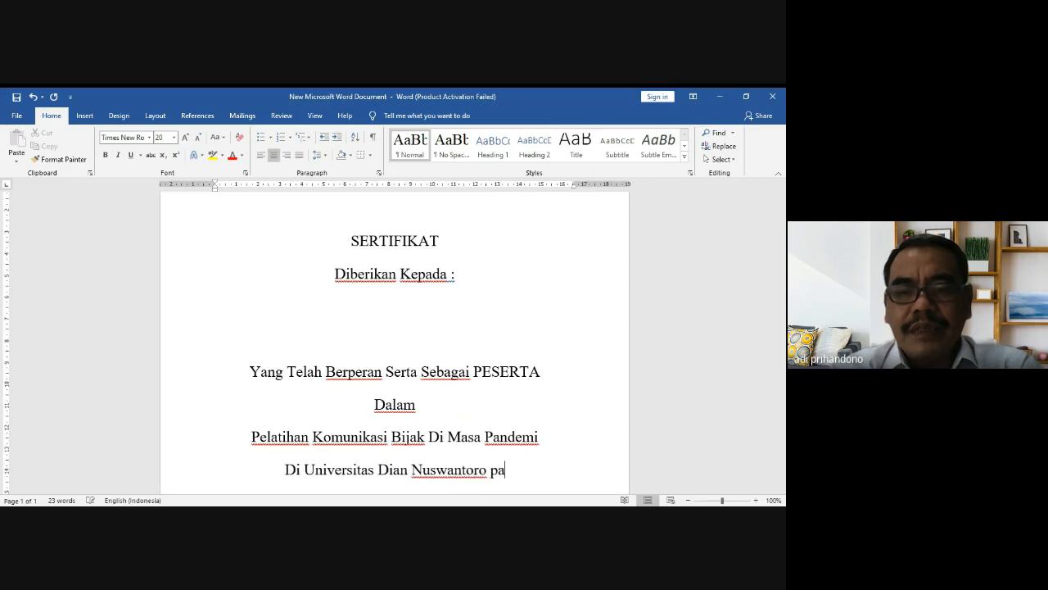
{"action": "type", "text": "Pada"}
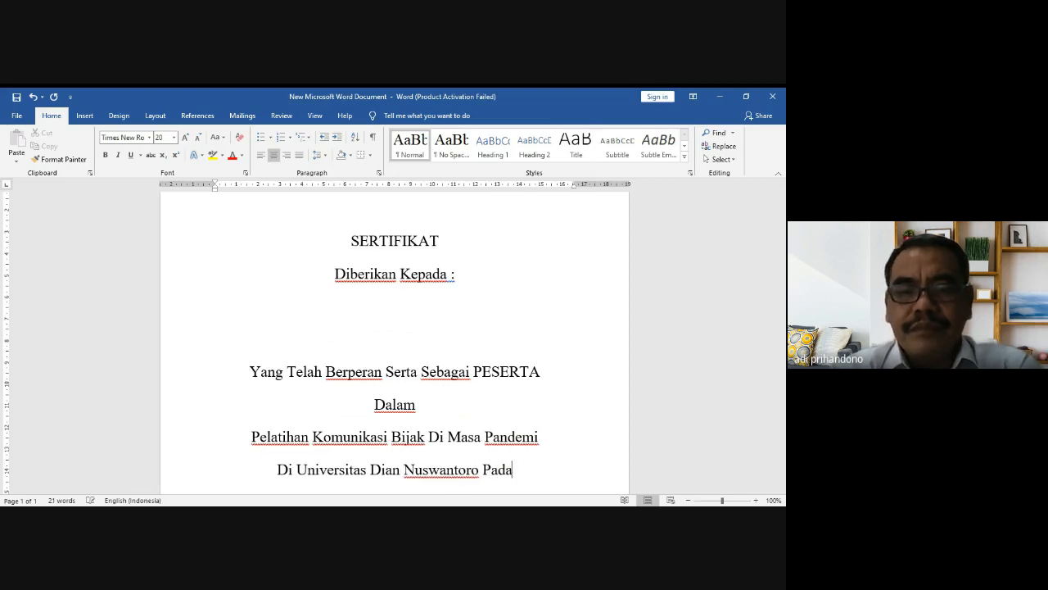
{"action": "type", "text": " Tanggal "}
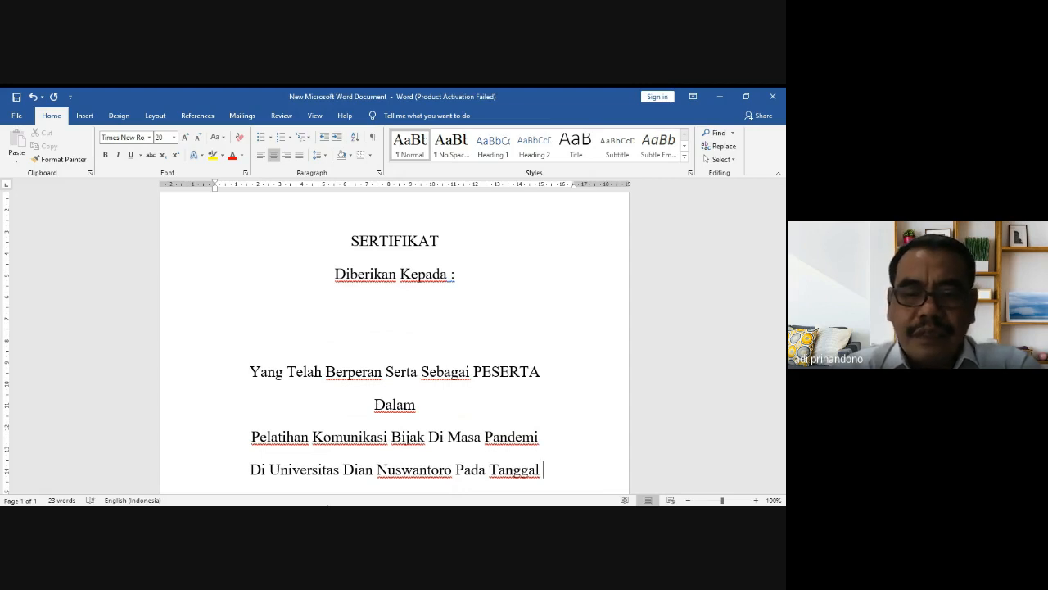
{"action": "type", "text": "18 Okt"}
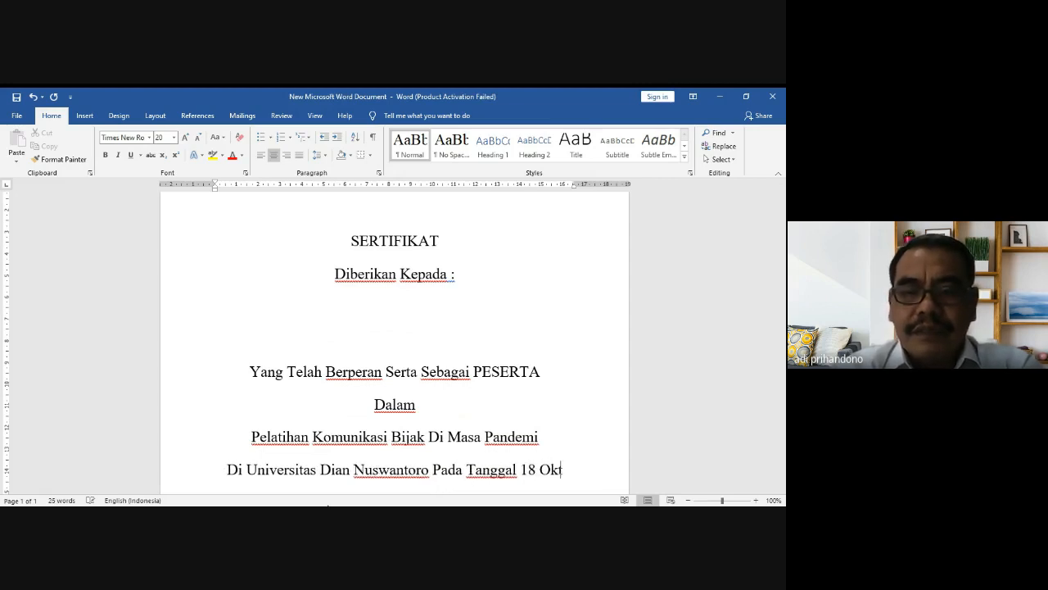
{"action": "type", "text": "ober 20"}
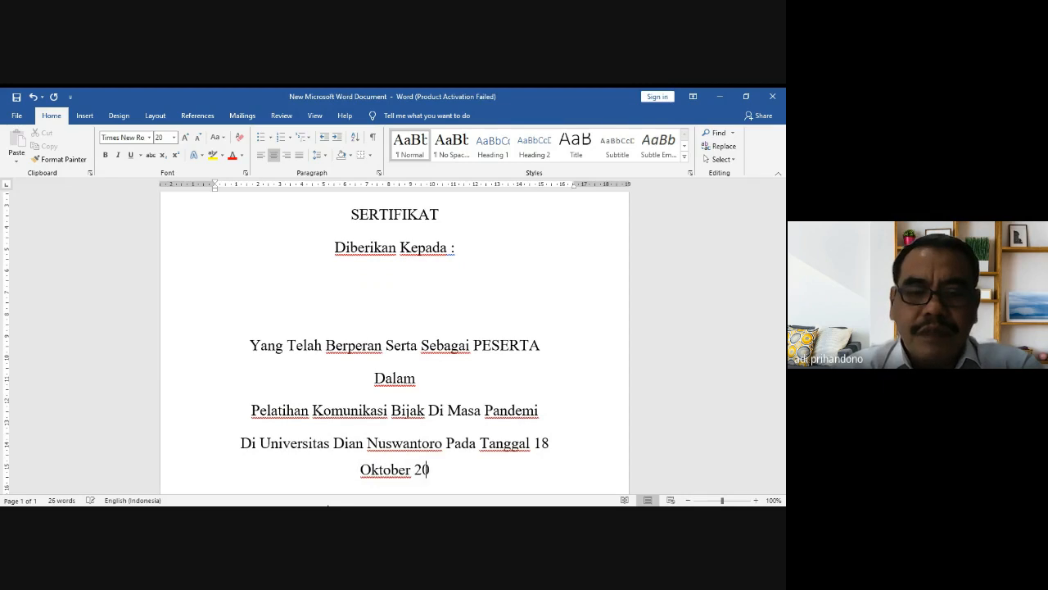
{"action": "type", "text": "21"}
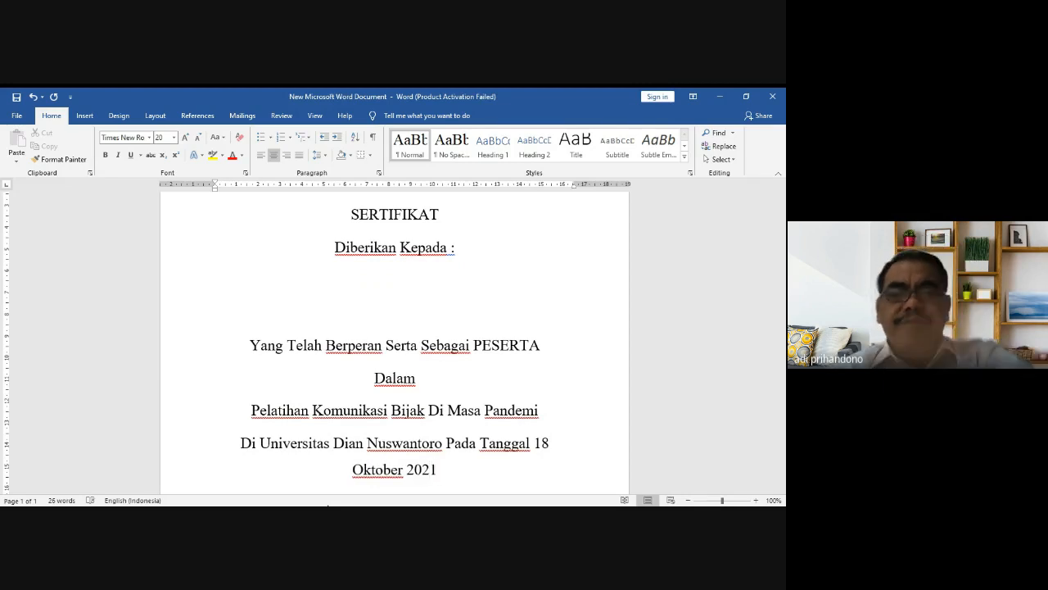
{"action": "key", "text": "ctrl+s"}
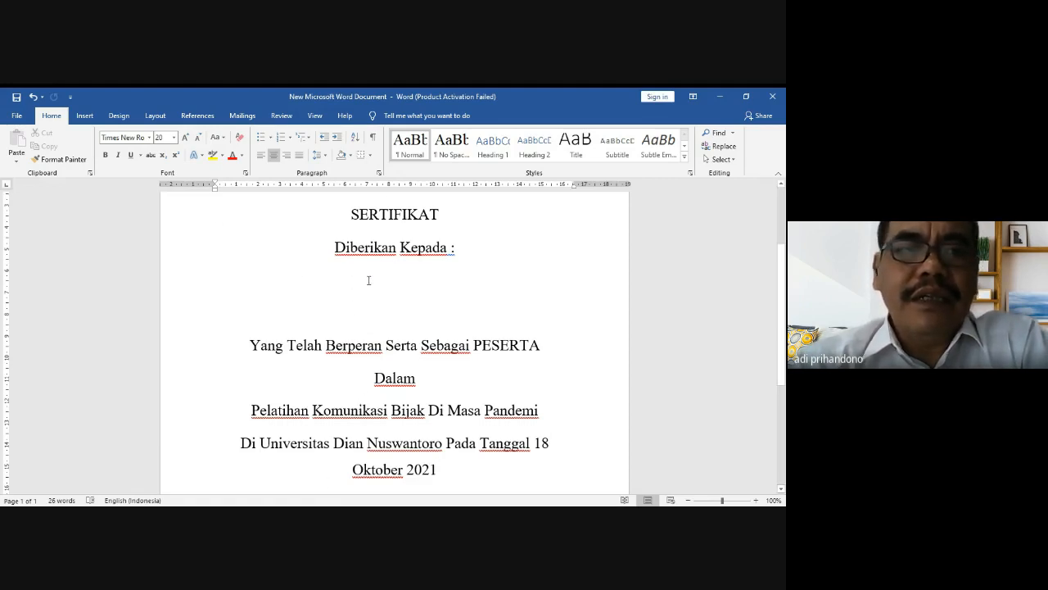
Step: Change the page orientation to Landscape from the Layout tab
{"action": "left_click", "coordinate": [155, 115]}
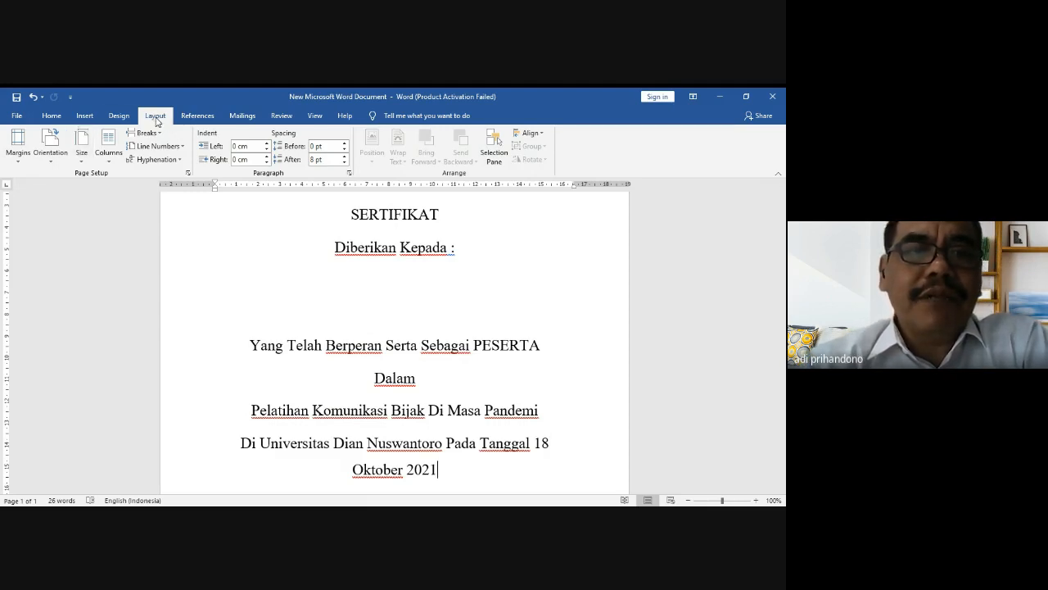
{"action": "double_click", "coordinate": [156, 122]}
{"action": "double_click", "coordinate": [157, 122]}
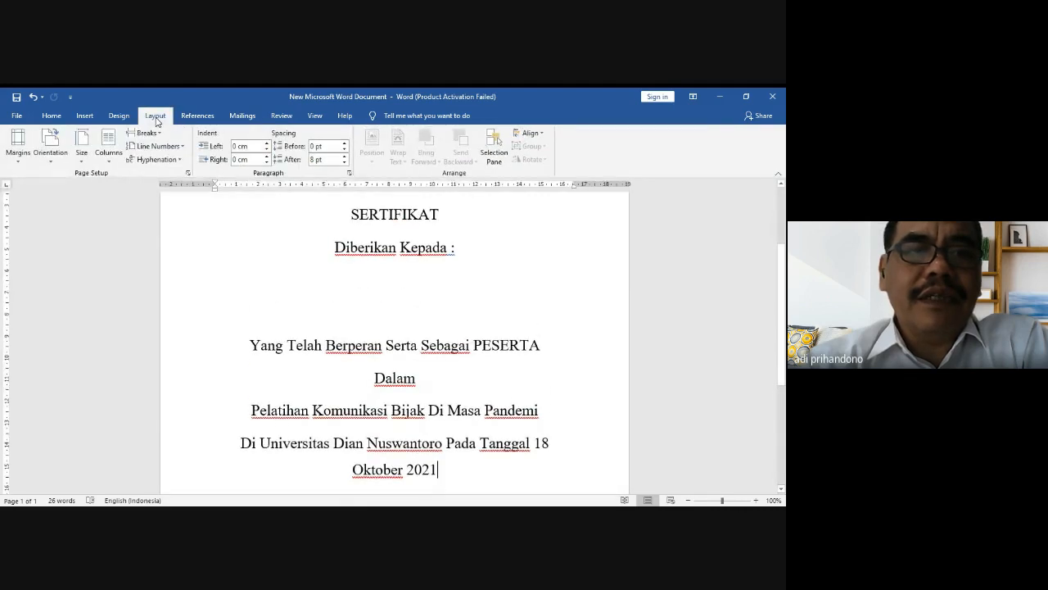
{"action": "left_click", "coordinate": [50, 168]}
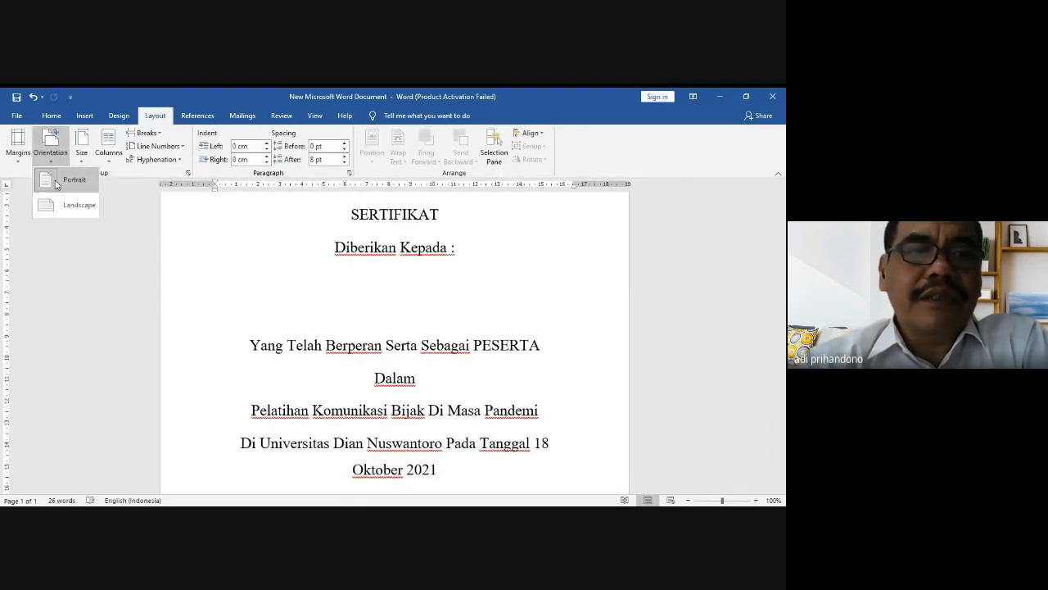
{"action": "left_click", "coordinate": [80, 205]}
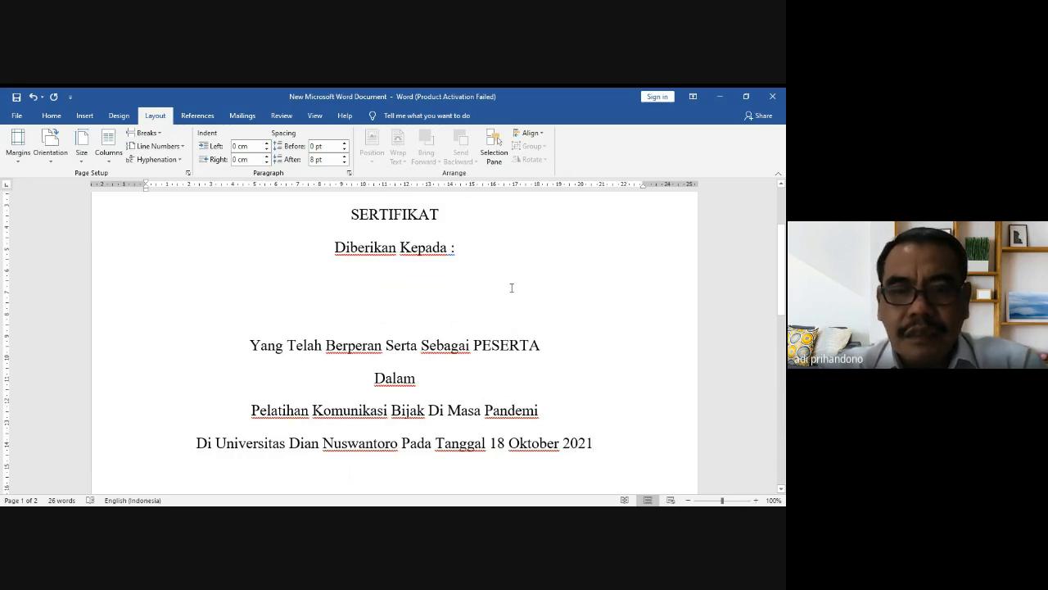
Step: Zoom out to 80% to view the whole landscape page
{"action": "left_click_drag", "start_coordinate": [512, 288], "coordinate": [547, 346]}
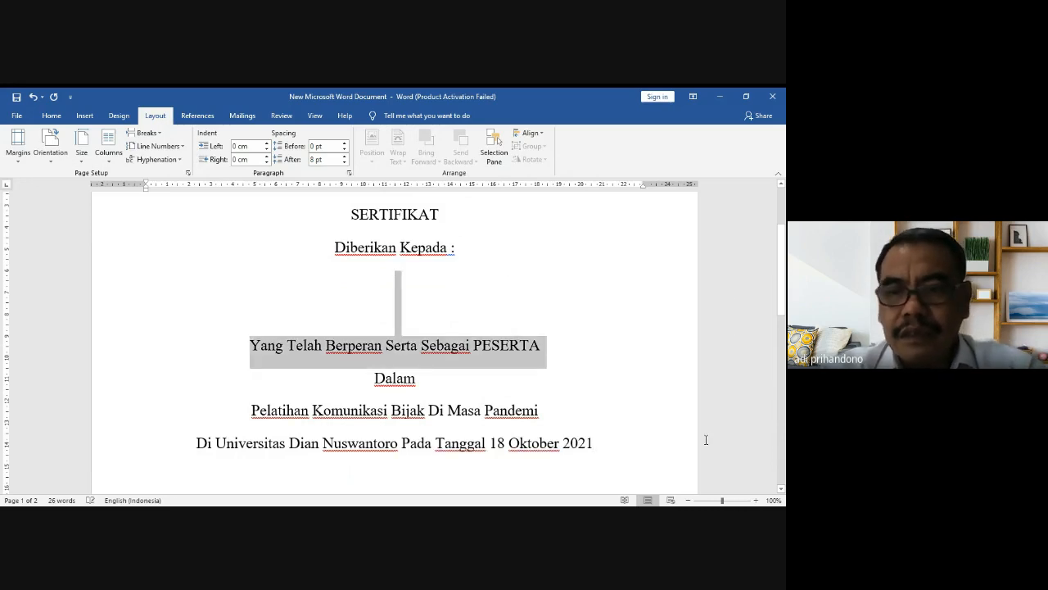
{"action": "left_click", "coordinate": [689, 500]}
{"action": "left_click", "coordinate": [689, 500]}
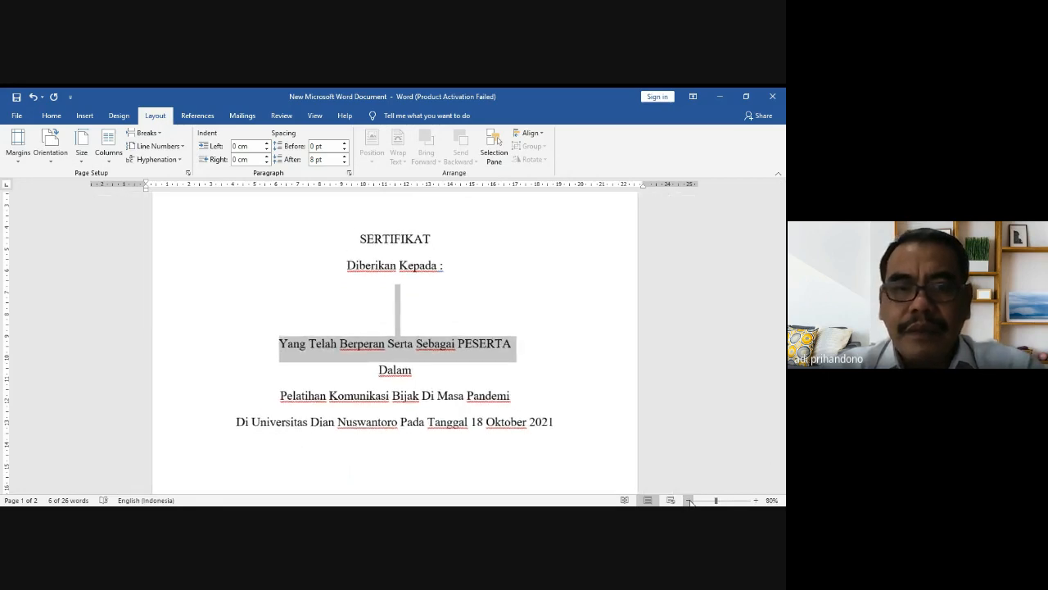
{"action": "left_click", "coordinate": [579, 448]}
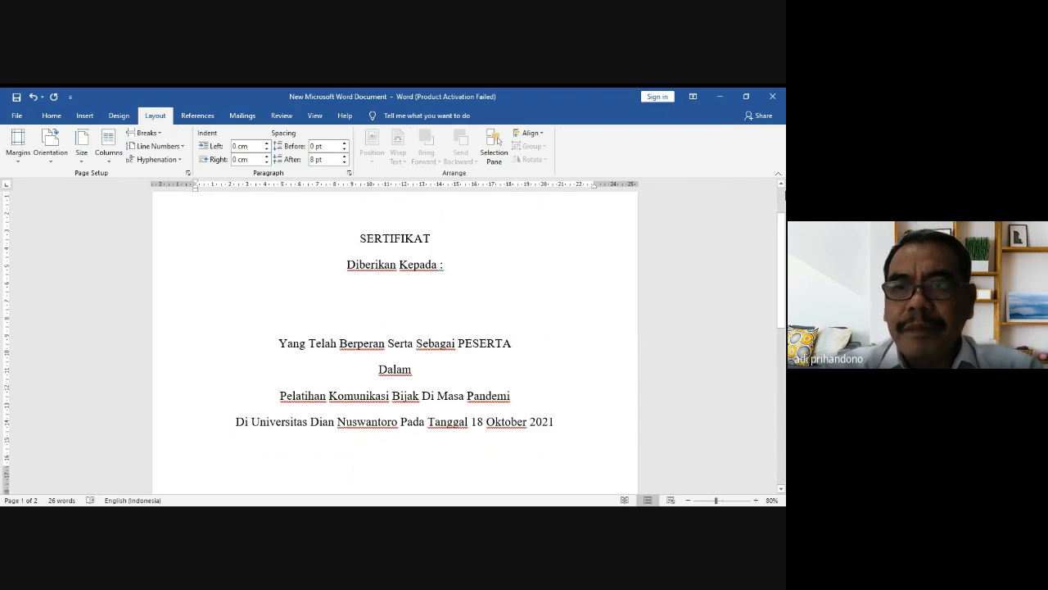
{"action": "left_click", "coordinate": [781, 187]}
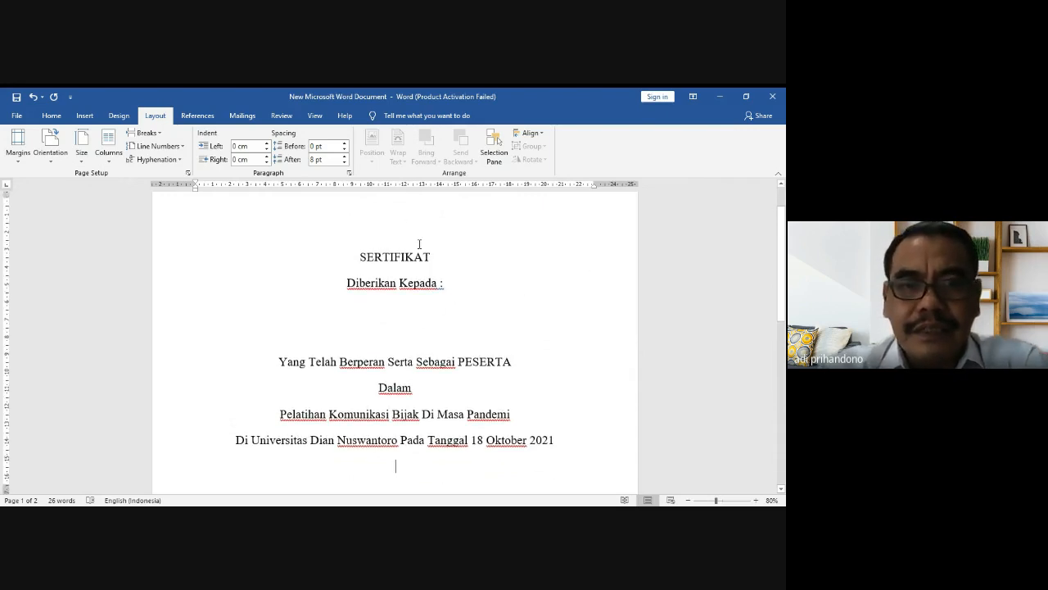
Step: Select the SERTIFIKAT heading, size it to 48 pt and make it bold
{"action": "left_click", "coordinate": [360, 257]}
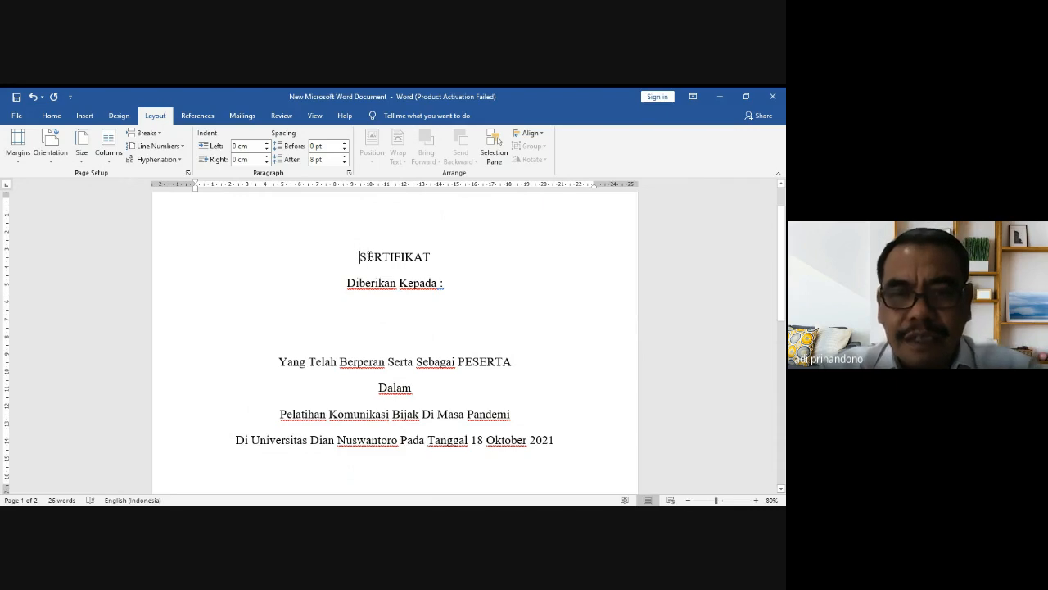
{"action": "left_click_drag", "start_coordinate": [369, 256], "coordinate": [434, 256]}
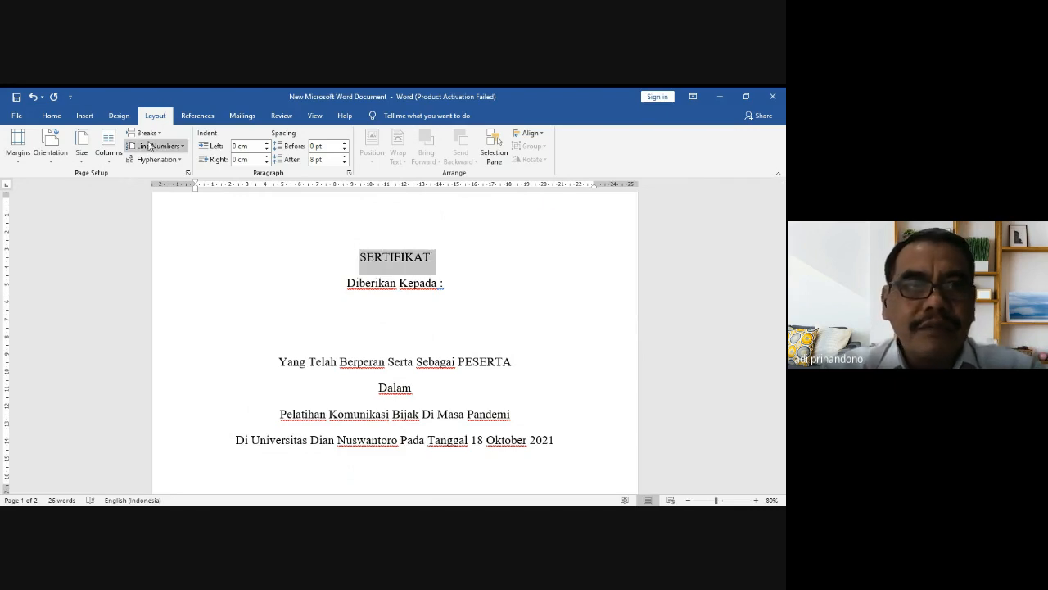
{"action": "left_click", "coordinate": [53, 116]}
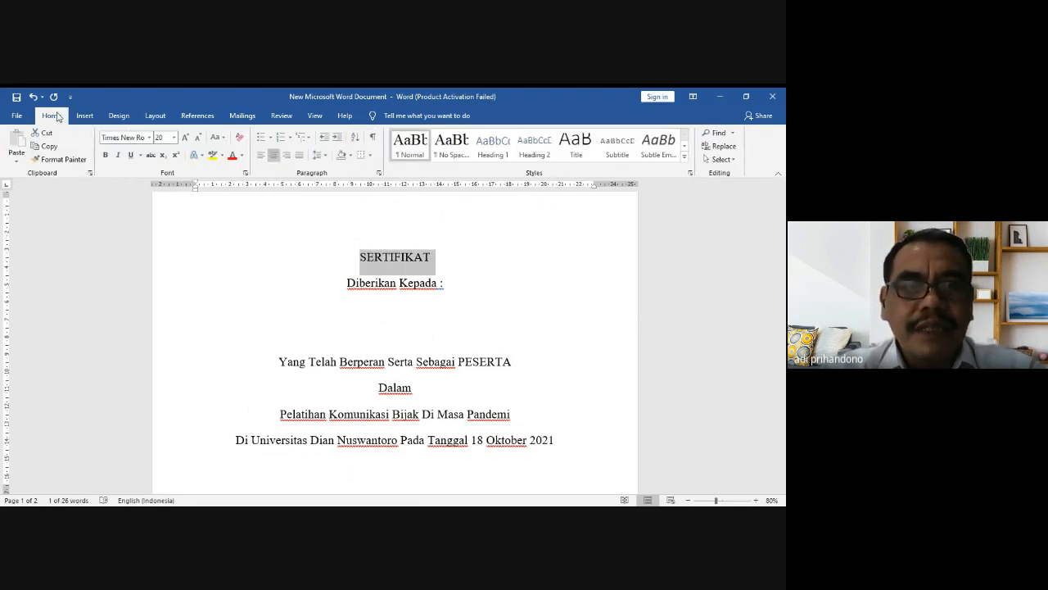
{"action": "left_click", "coordinate": [186, 138]}
{"action": "left_click", "coordinate": [186, 137]}
{"action": "left_click", "coordinate": [186, 138]}
{"action": "left_click", "coordinate": [187, 138]}
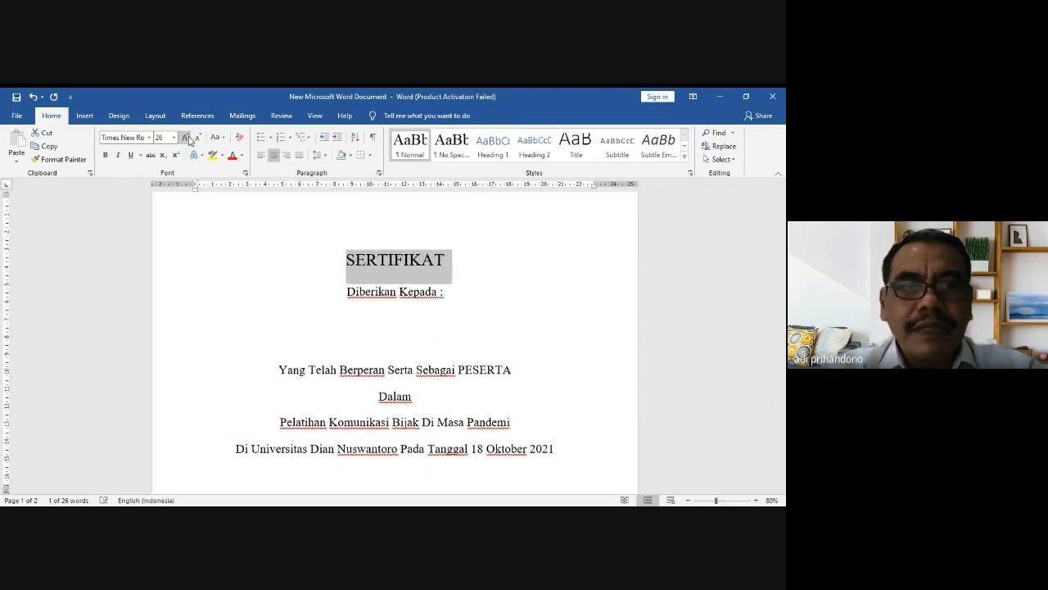
{"action": "left_click", "coordinate": [187, 137]}
{"action": "left_click", "coordinate": [187, 138]}
{"action": "left_click", "coordinate": [187, 138]}
{"action": "left_click", "coordinate": [200, 136]}
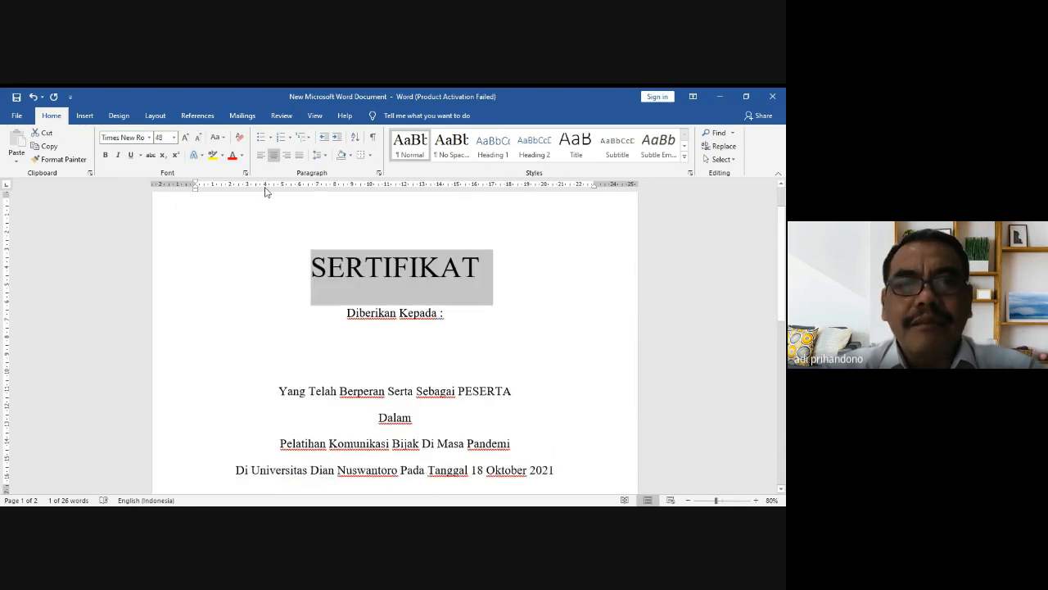
{"action": "left_click", "coordinate": [106, 155]}
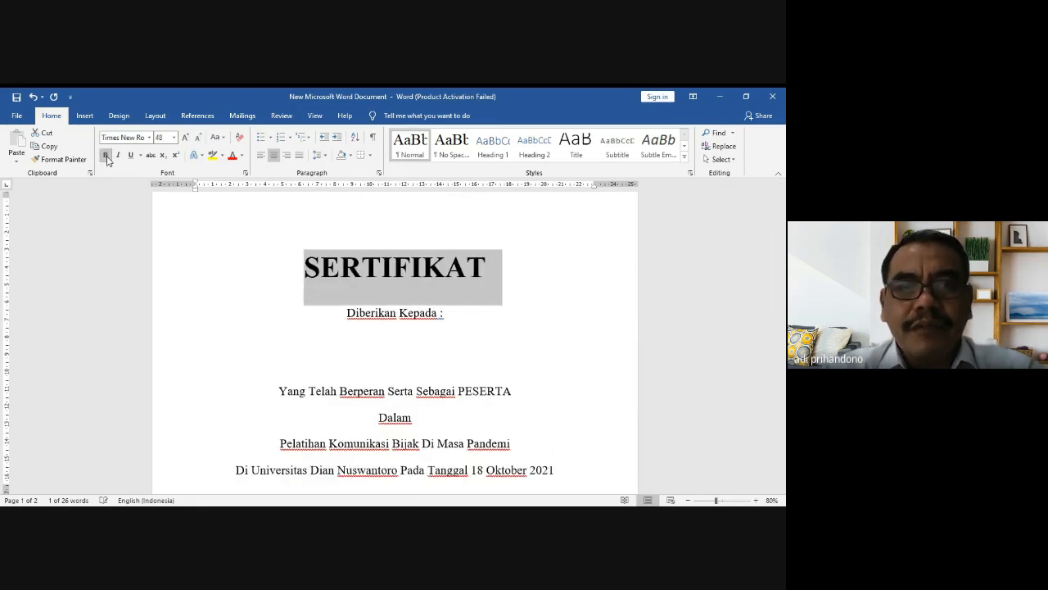
{"action": "left_click", "coordinate": [299, 238]}
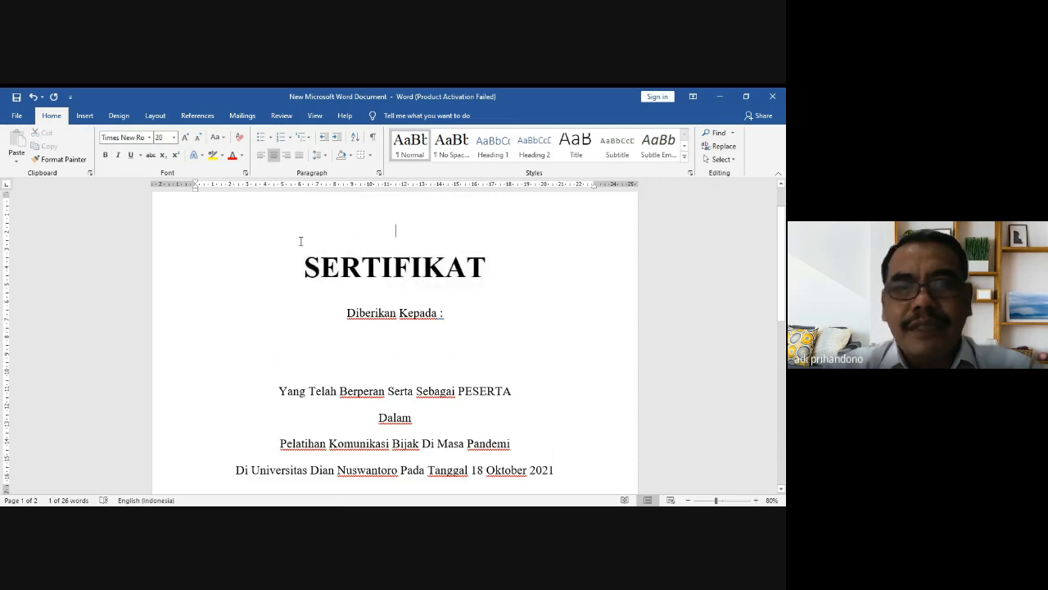
{"action": "left_click", "coordinate": [429, 283]}
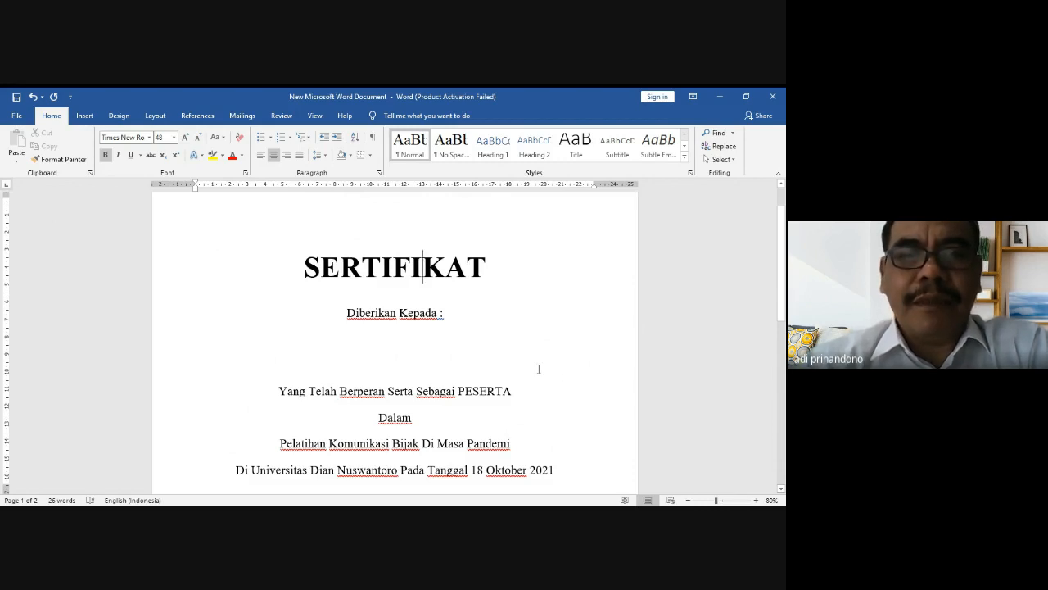
Step: Use Save As to store the document on the Desktop with file name 'Master Sertifikat'
{"action": "left_click", "coordinate": [18, 116]}
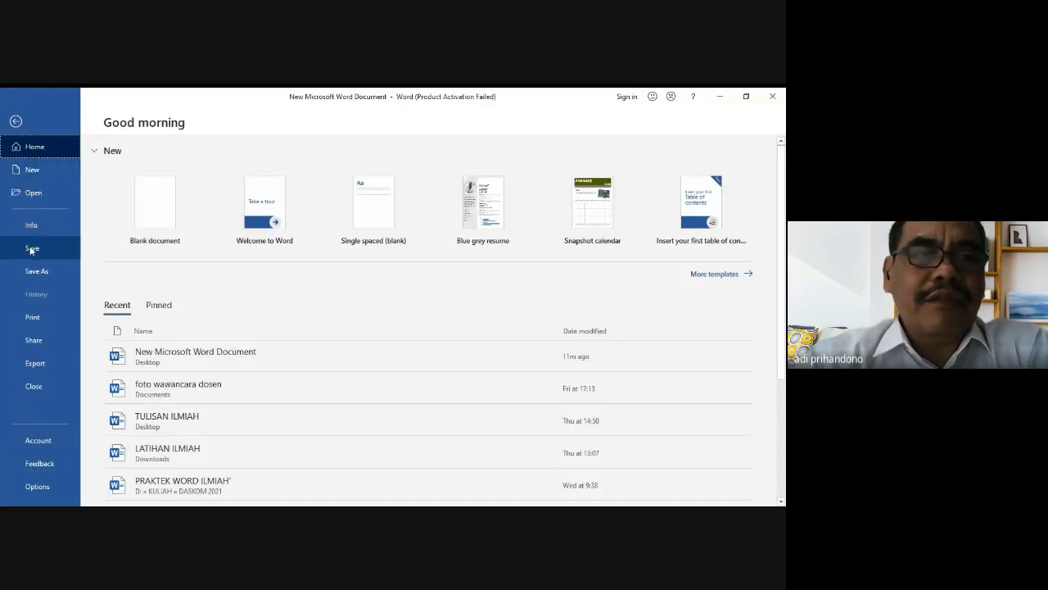
{"action": "left_click", "coordinate": [31, 272]}
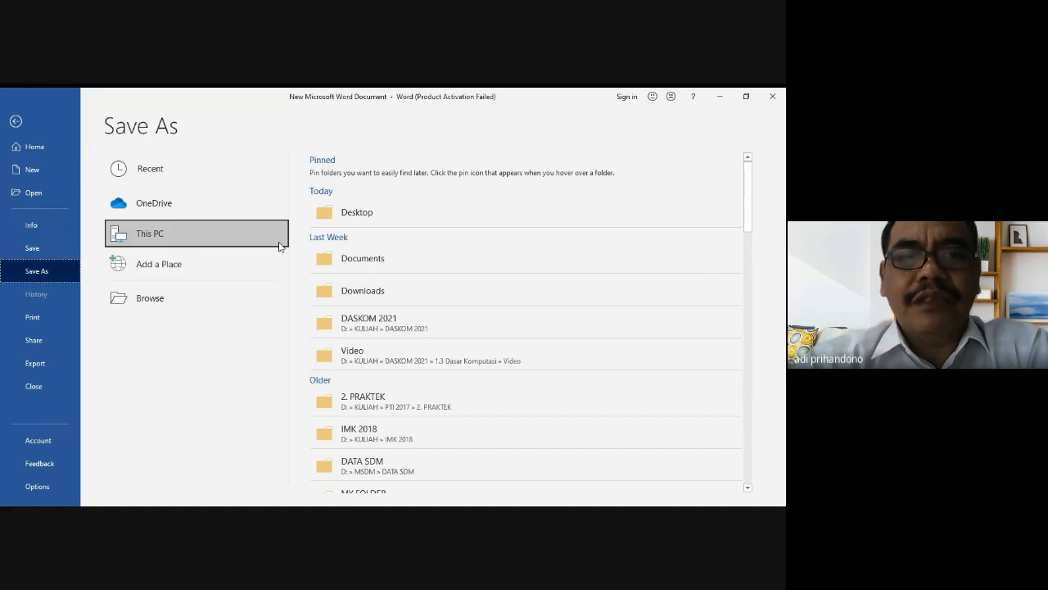
{"action": "left_click", "coordinate": [351, 214]}
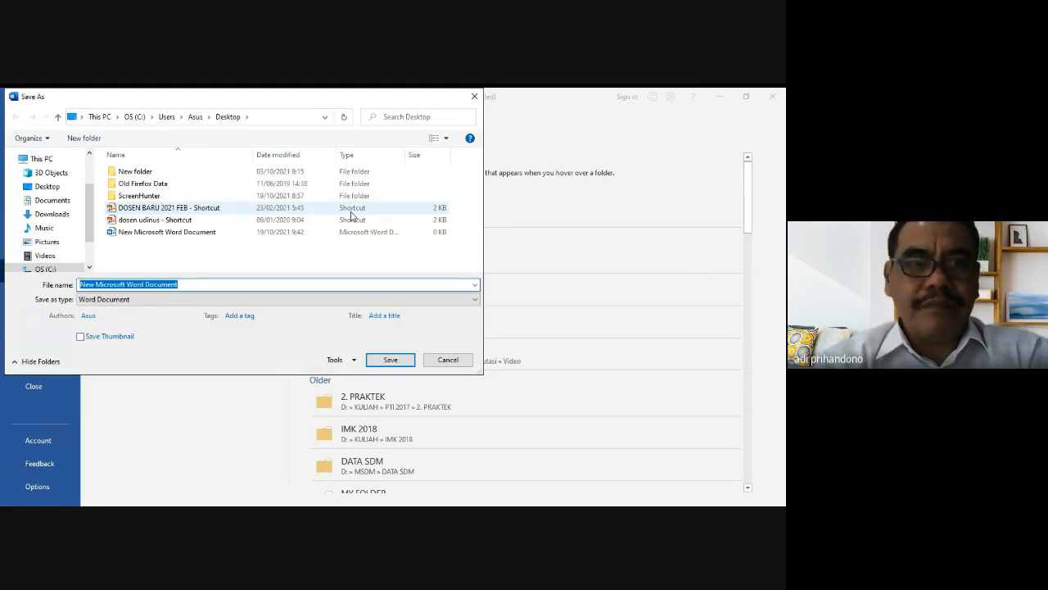
{"action": "type", "text": "Master Se"}
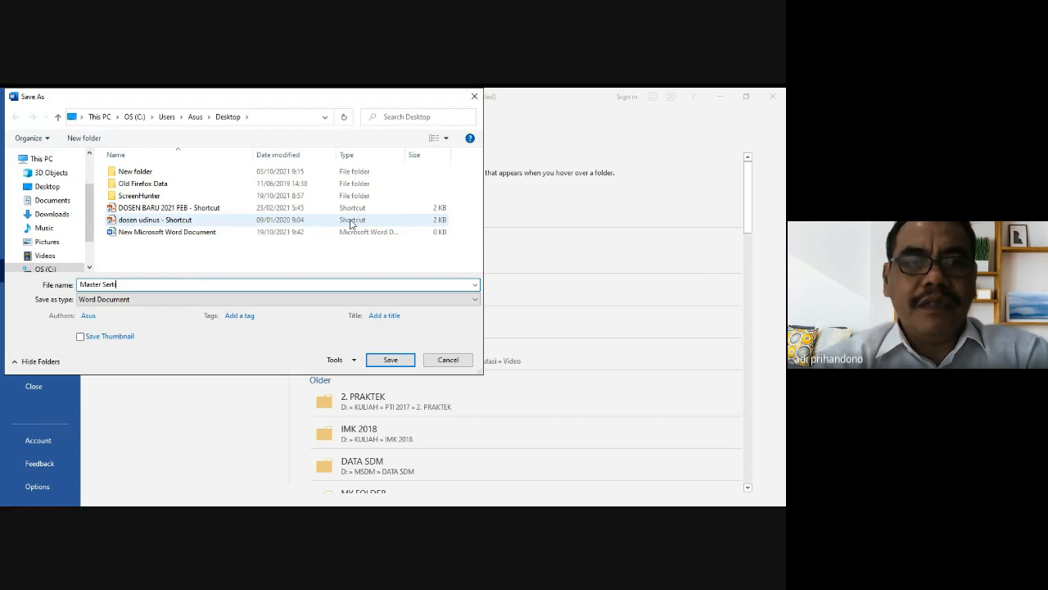
{"action": "type", "text": "rtifikat"}
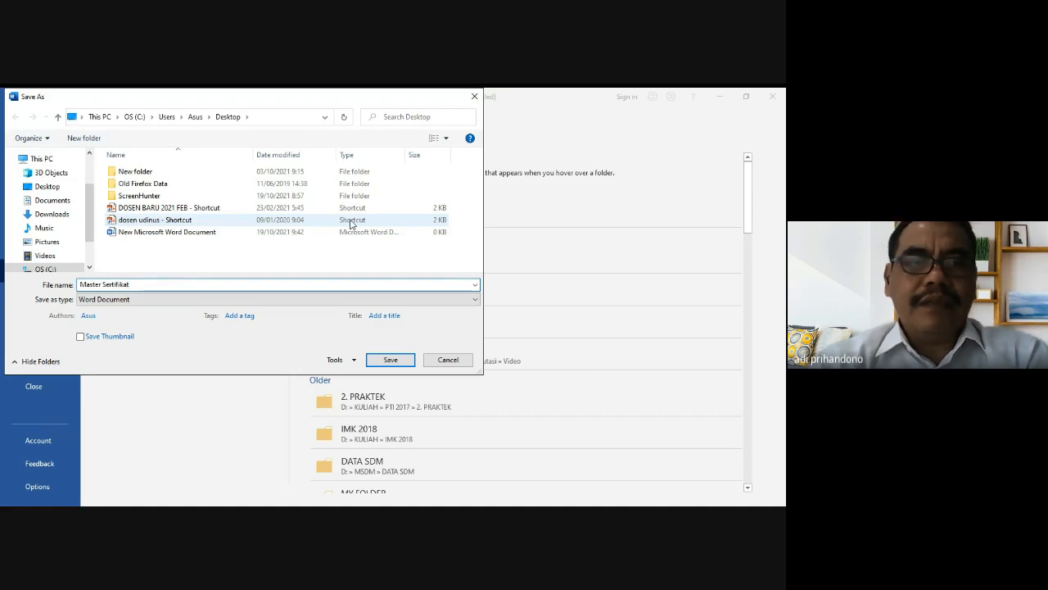
{"action": "left_click", "coordinate": [390, 360]}
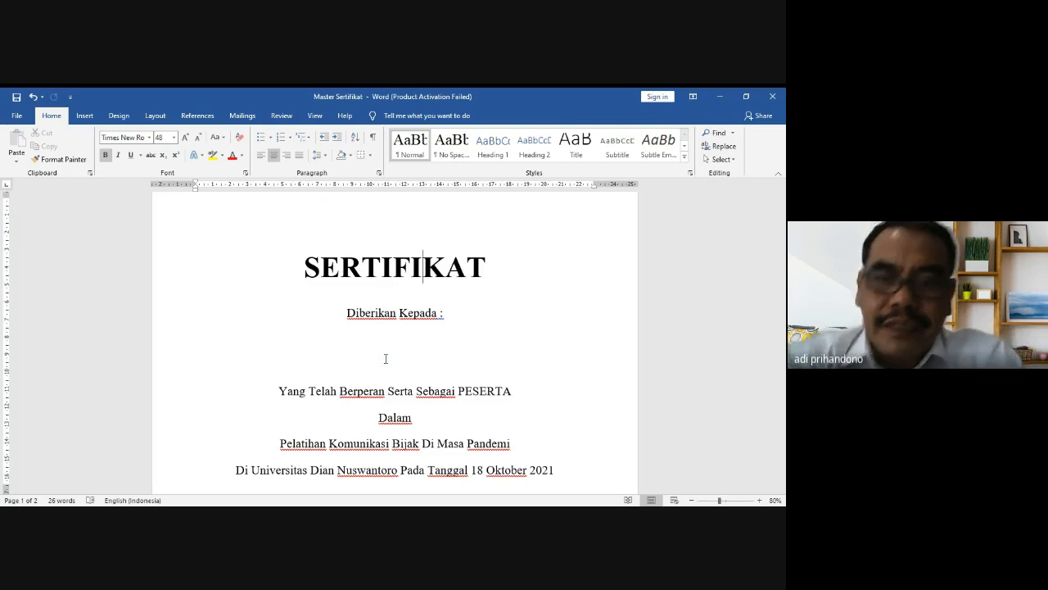
Step: Start a Letters mail merge and choose Type a New List for recipients
{"action": "left_click", "coordinate": [241, 117]}
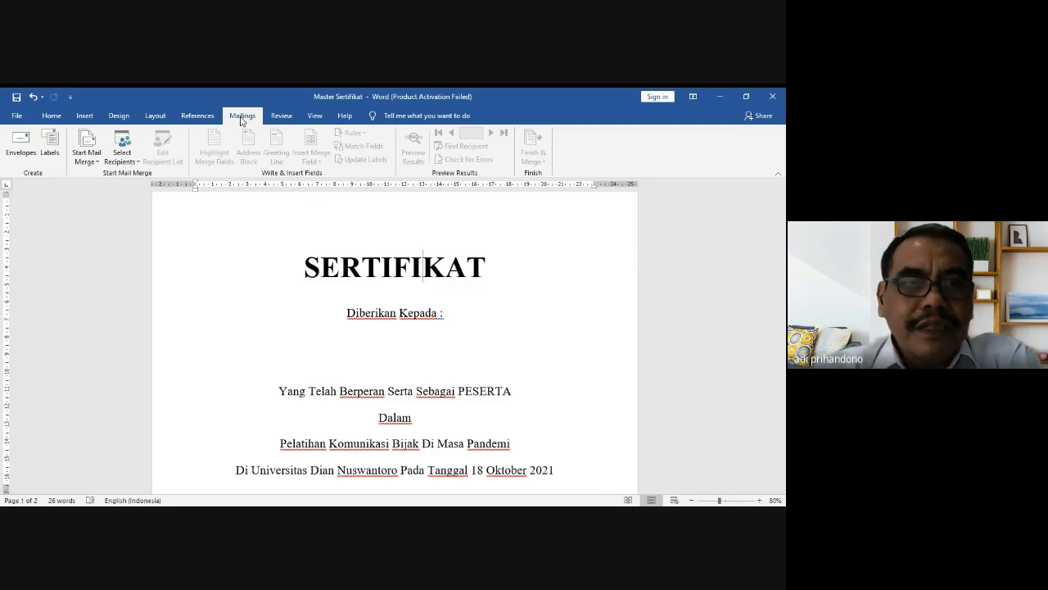
{"action": "left_click", "coordinate": [87, 153]}
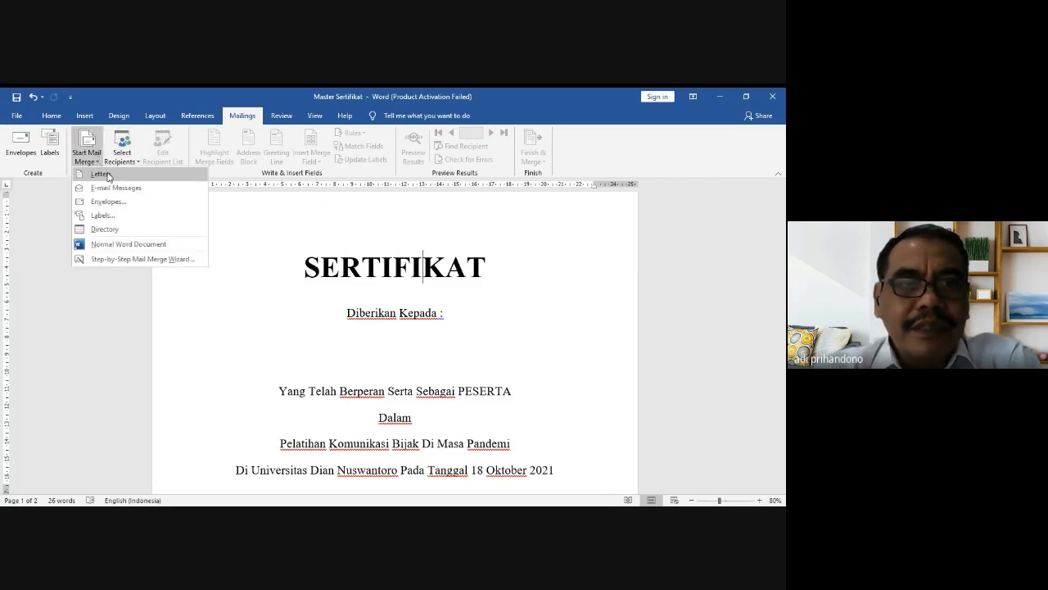
{"action": "left_click", "coordinate": [107, 174]}
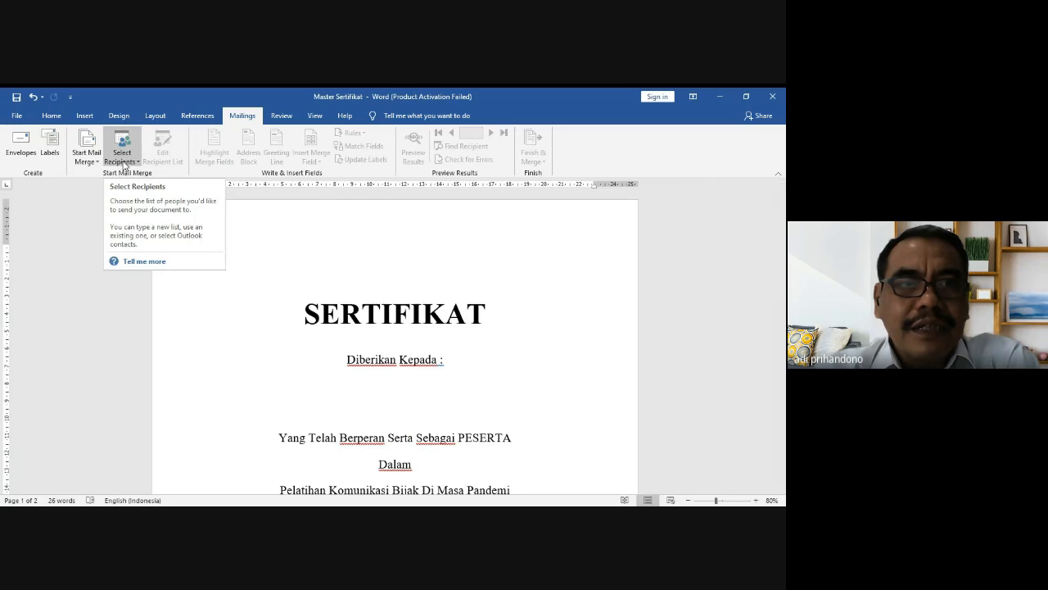
{"action": "left_click", "coordinate": [125, 163]}
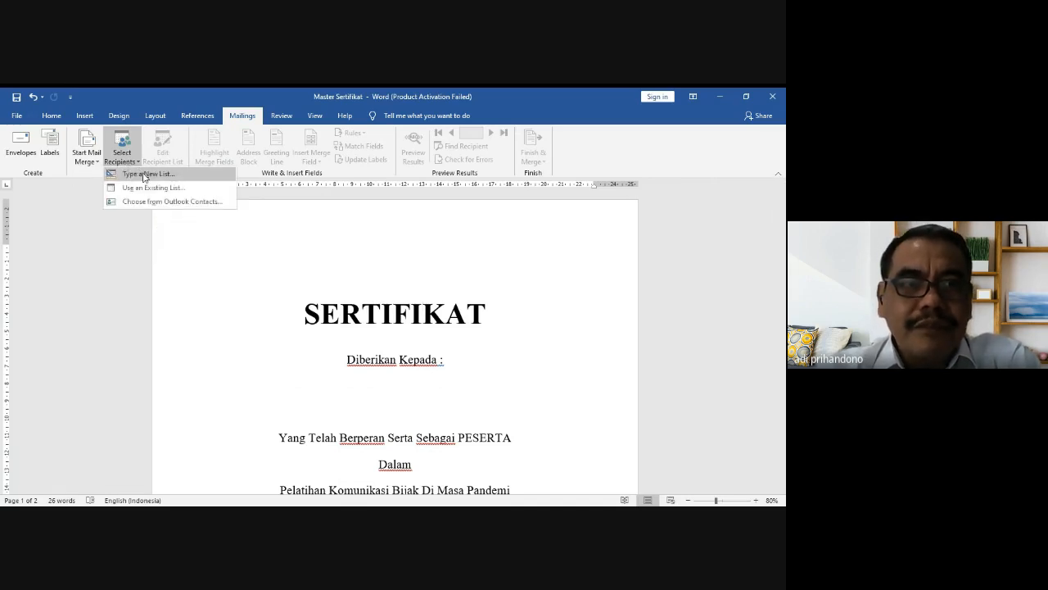
{"action": "left_click", "coordinate": [144, 175]}
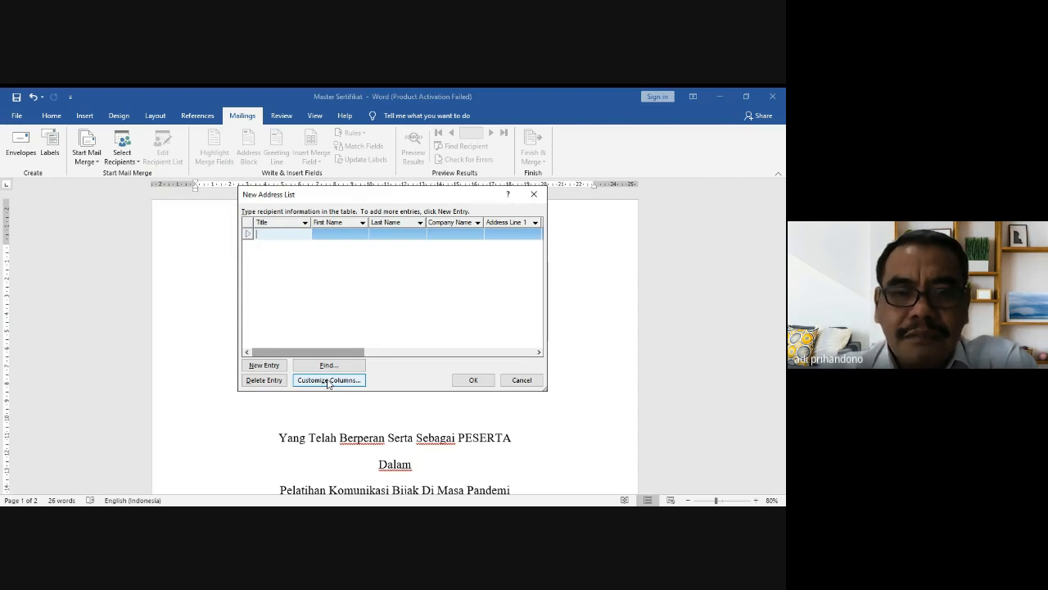
Step: In Customize Columns, delete the E-mail Address, phone, address, City, Country and Company Name fields
{"action": "left_click", "coordinate": [328, 380]}
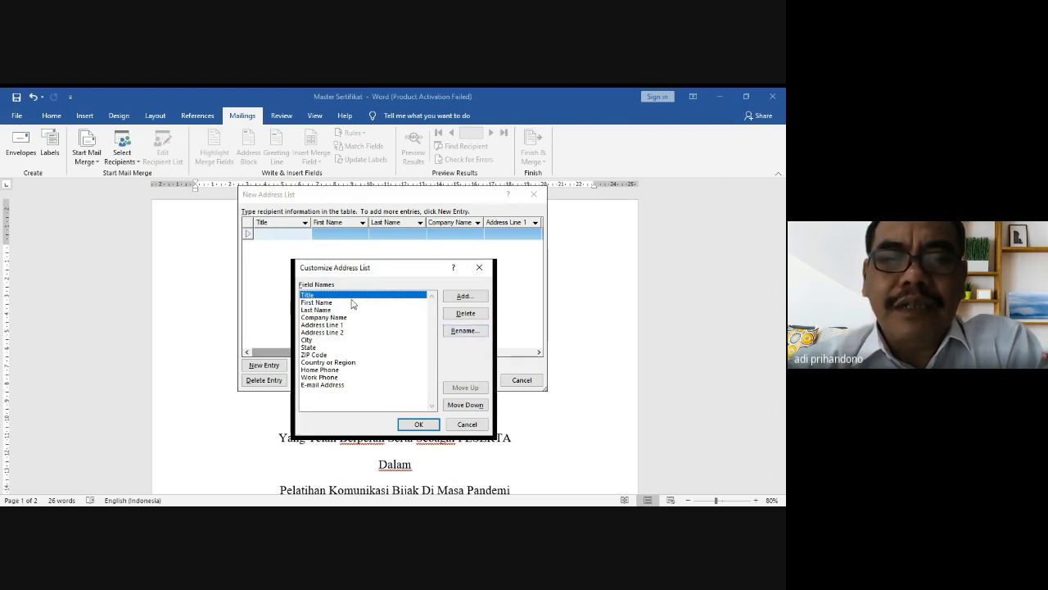
{"action": "left_click", "coordinate": [332, 385]}
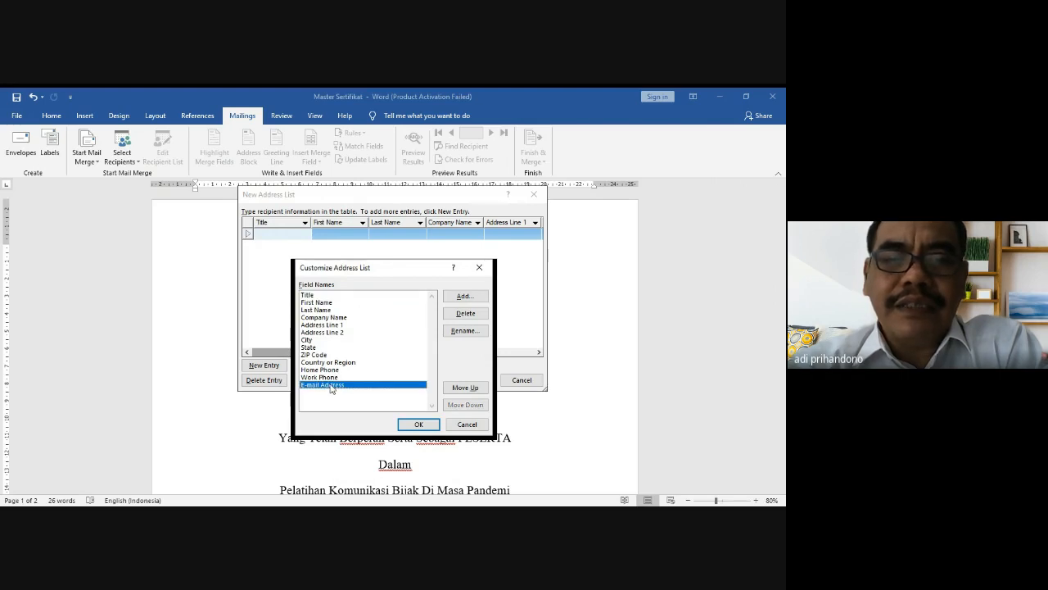
{"action": "left_click", "coordinate": [465, 314]}
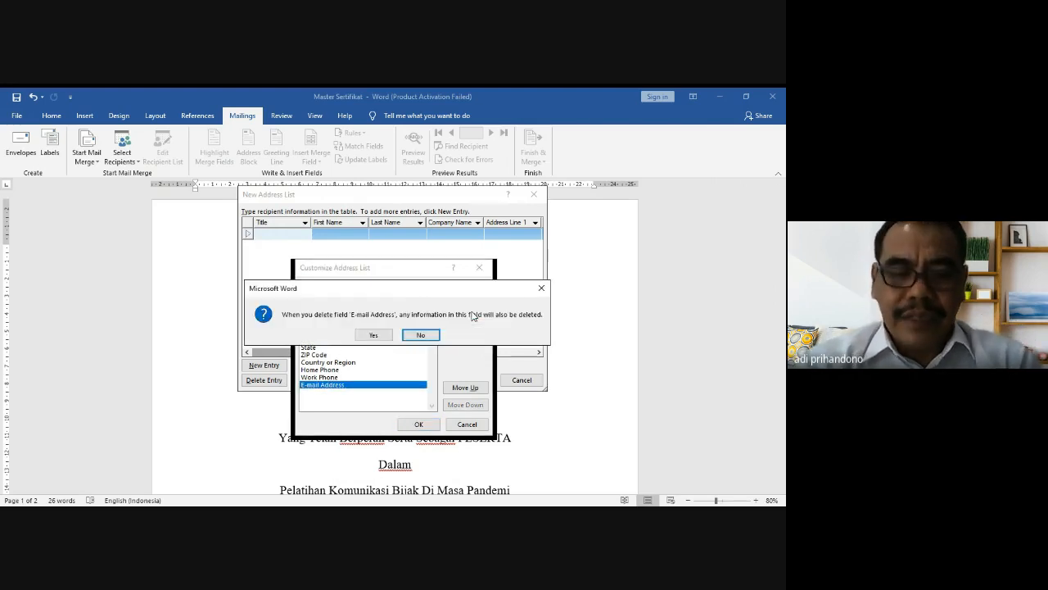
{"action": "key", "text": "y"}
{"action": "left_click", "coordinate": [471, 315]}
{"action": "key", "text": "y"}
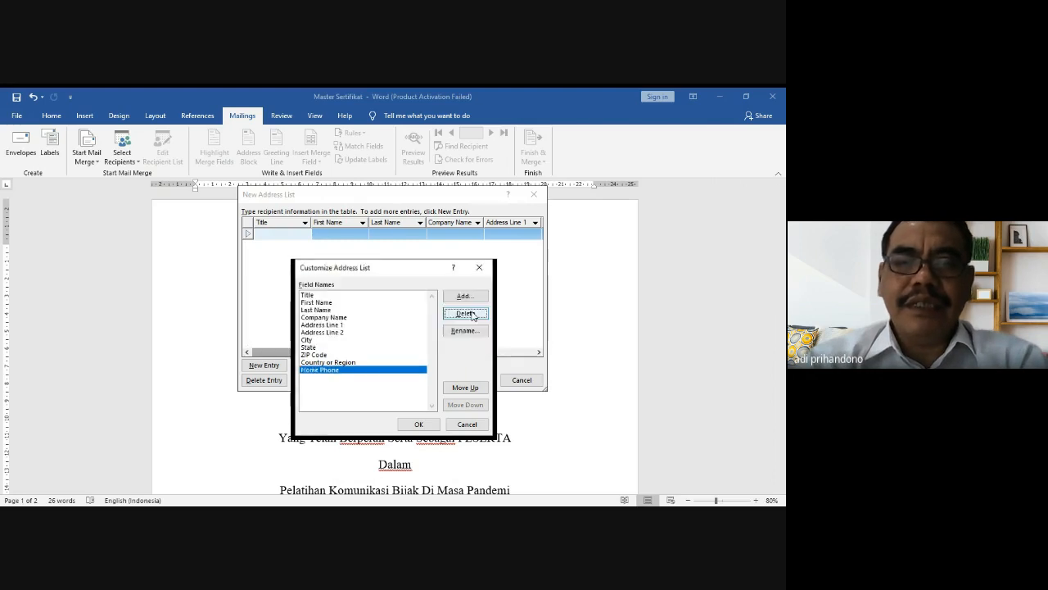
{"action": "left_click", "coordinate": [471, 314]}
{"action": "key", "text": "y"}
{"action": "left_click", "coordinate": [471, 314]}
{"action": "key", "text": "y"}
{"action": "left_click", "coordinate": [465, 314]}
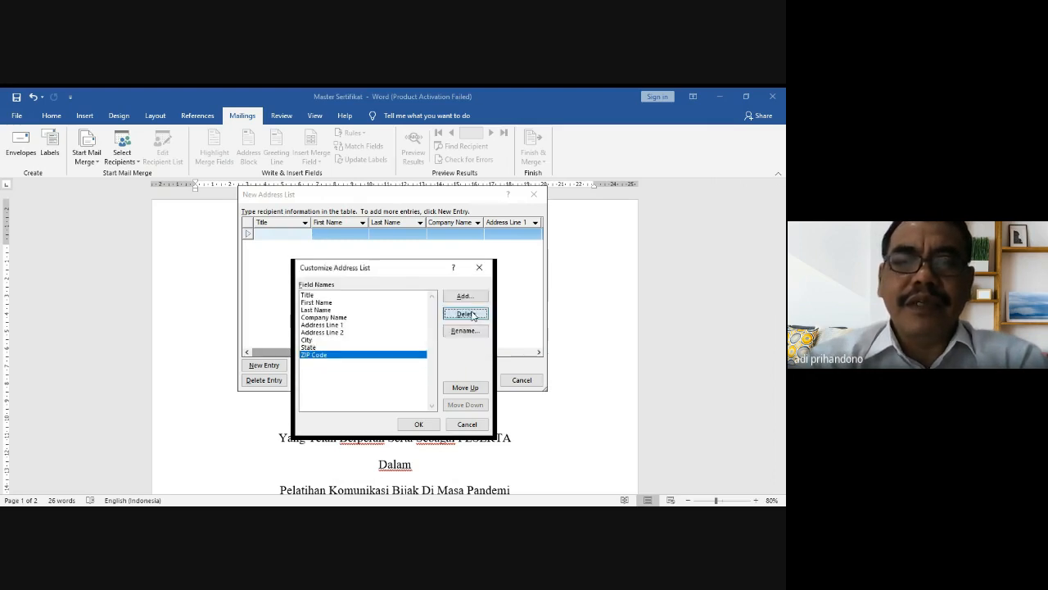
{"action": "key", "text": "y"}
{"action": "left_click", "coordinate": [466, 314]}
{"action": "key", "text": "y"}
{"action": "left_click", "coordinate": [465, 314]}
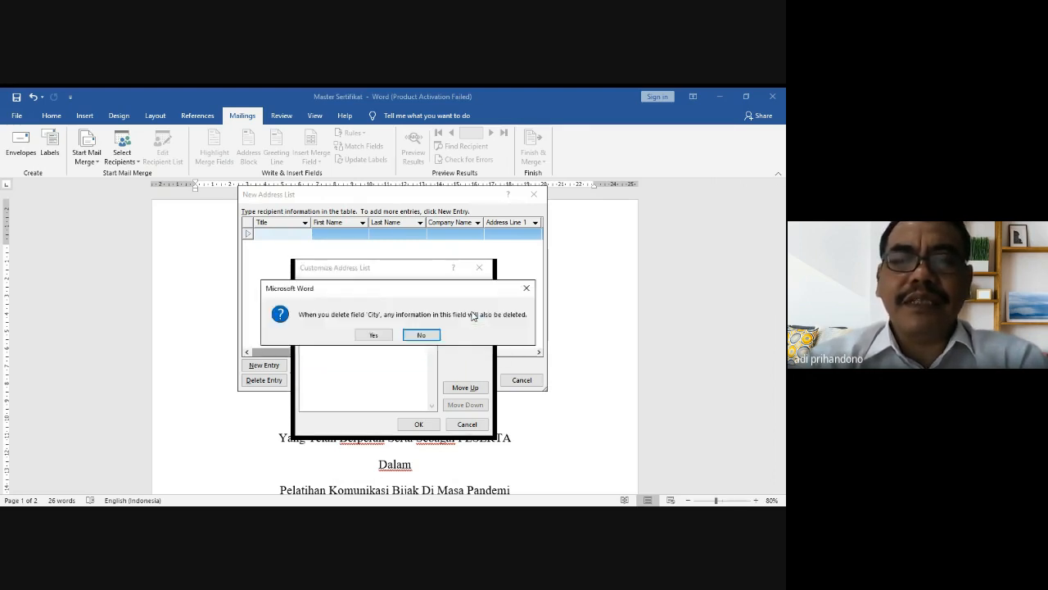
{"action": "key", "text": "y"}
{"action": "left_click", "coordinate": [465, 314]}
{"action": "key", "text": "y"}
{"action": "left_click", "coordinate": [471, 315]}
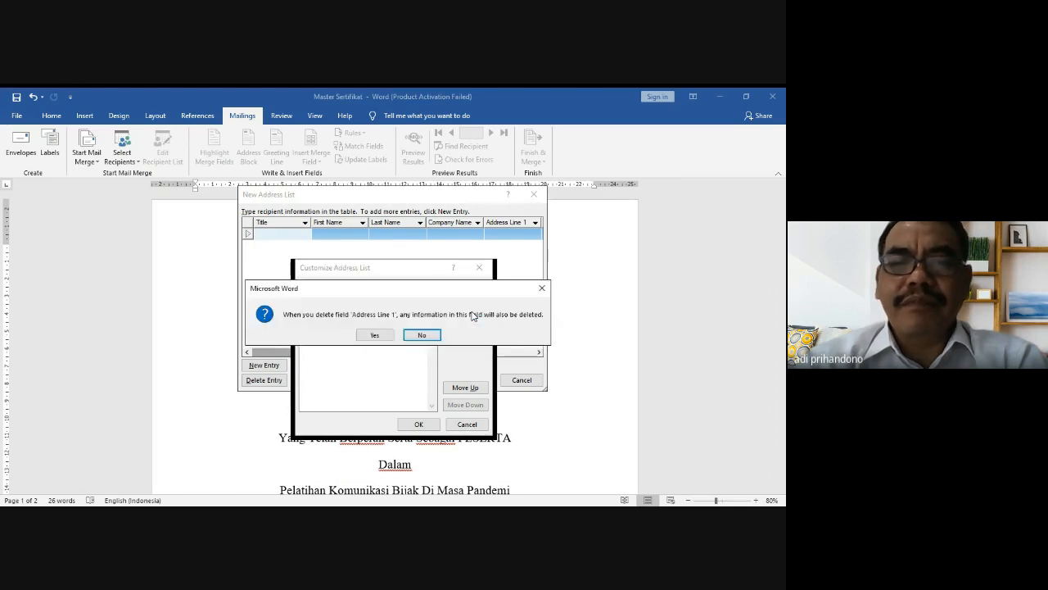
{"action": "key", "text": "y"}
{"action": "left_click", "coordinate": [470, 315]}
{"action": "key", "text": "y"}
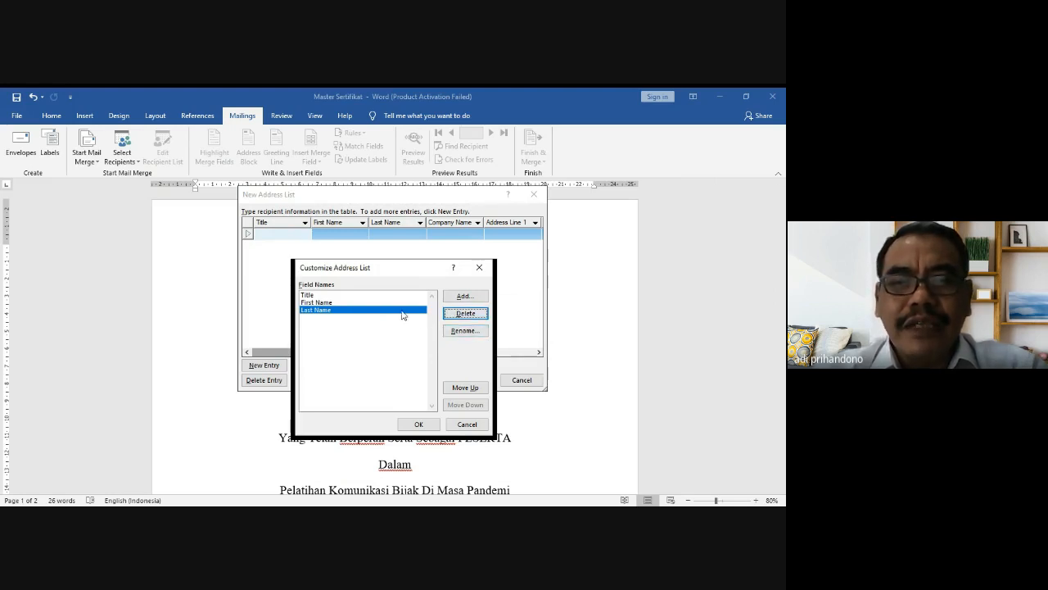
Step: Rename the Title, First Name and Last Name fields to NIM, Nama and Fakultas
{"action": "left_click", "coordinate": [370, 298]}
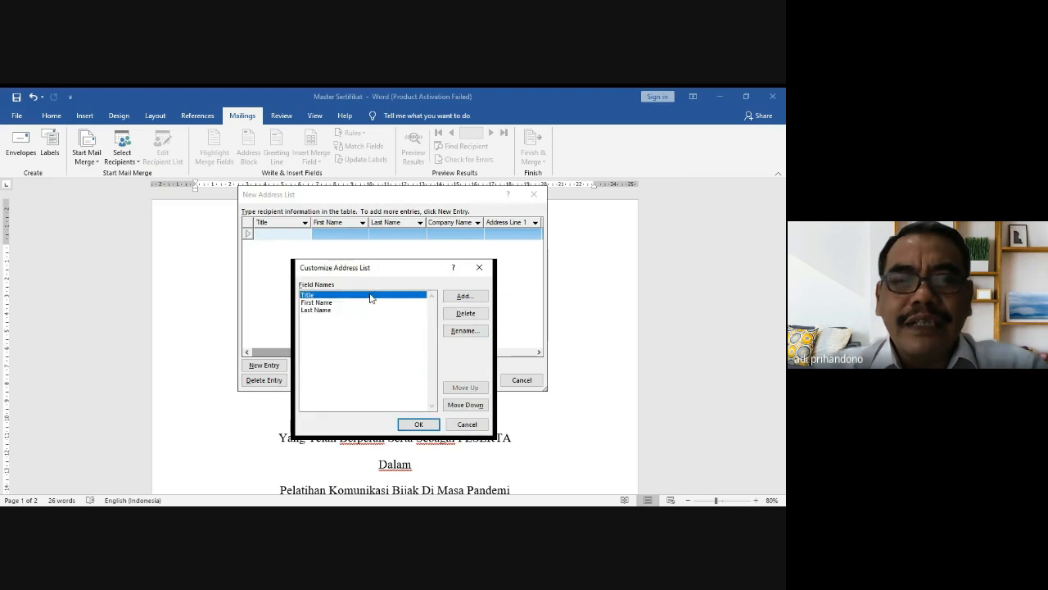
{"action": "left_click", "coordinate": [457, 333]}
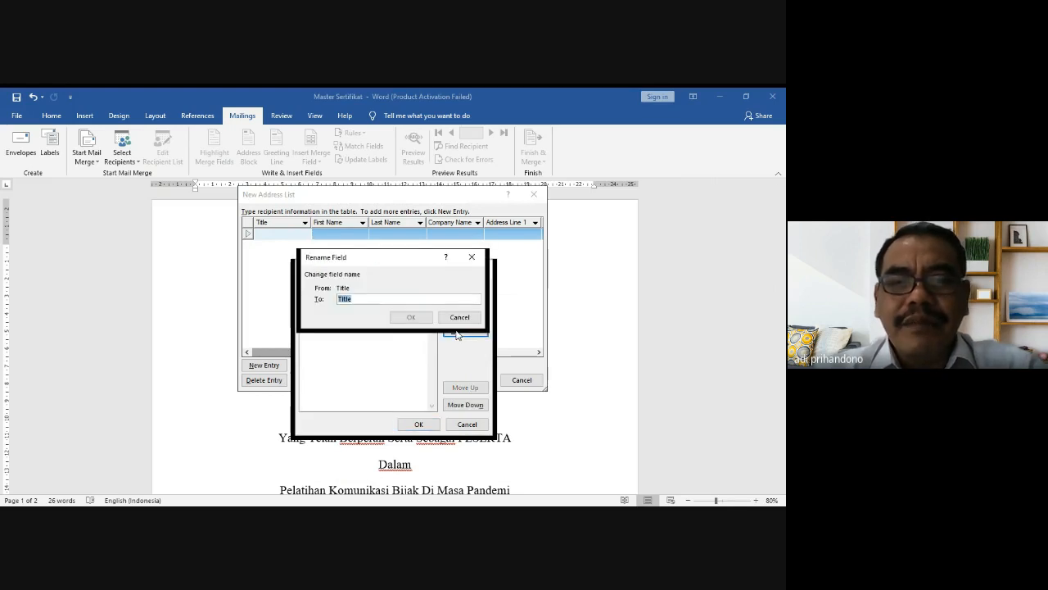
{"action": "type", "text": "NIM"}
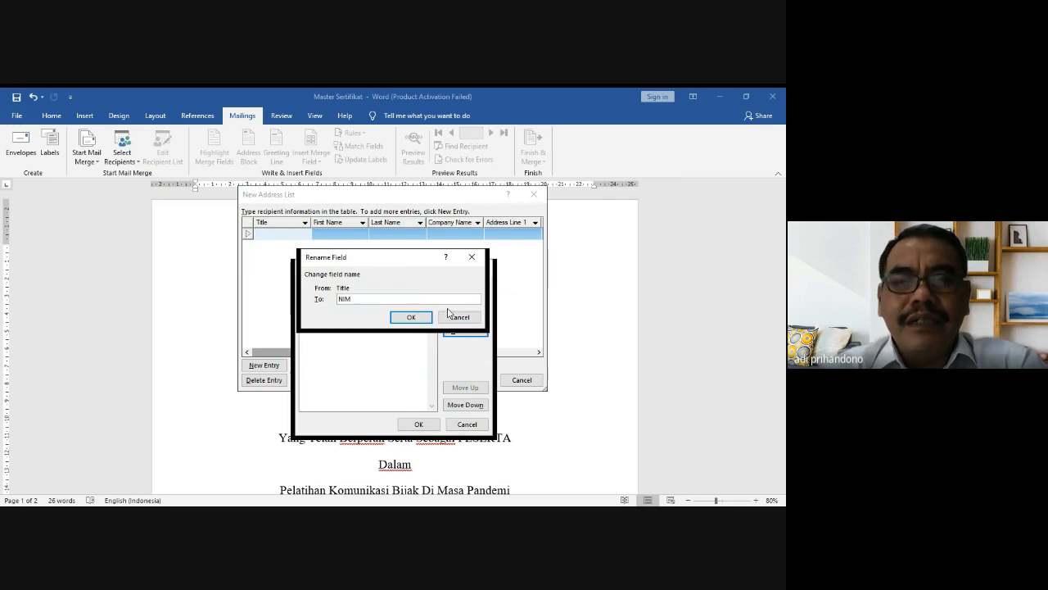
{"action": "left_click", "coordinate": [421, 321]}
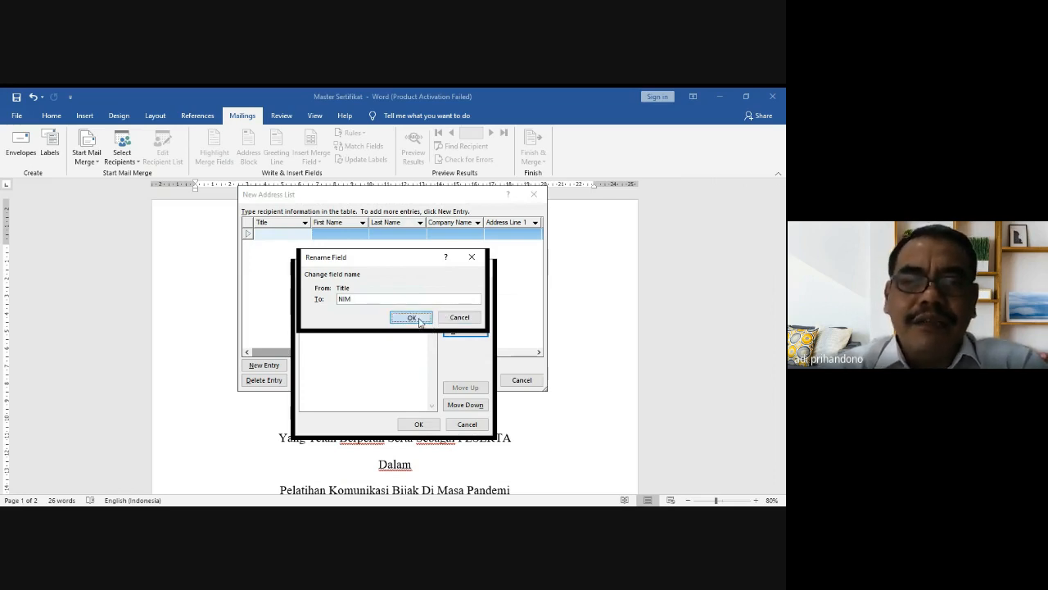
{"action": "left_click", "coordinate": [352, 303]}
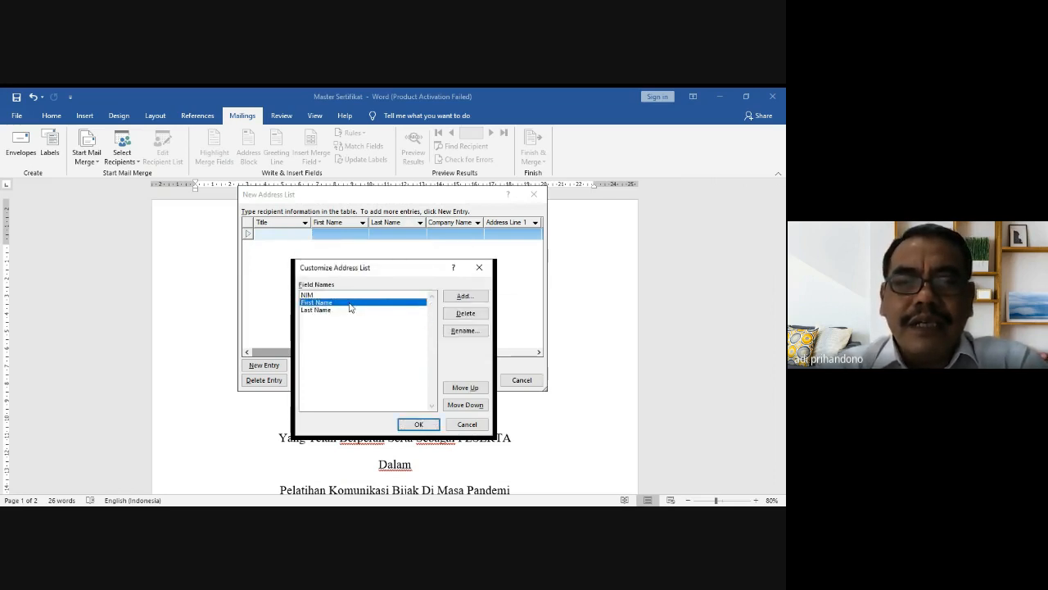
{"action": "left_click", "coordinate": [459, 331]}
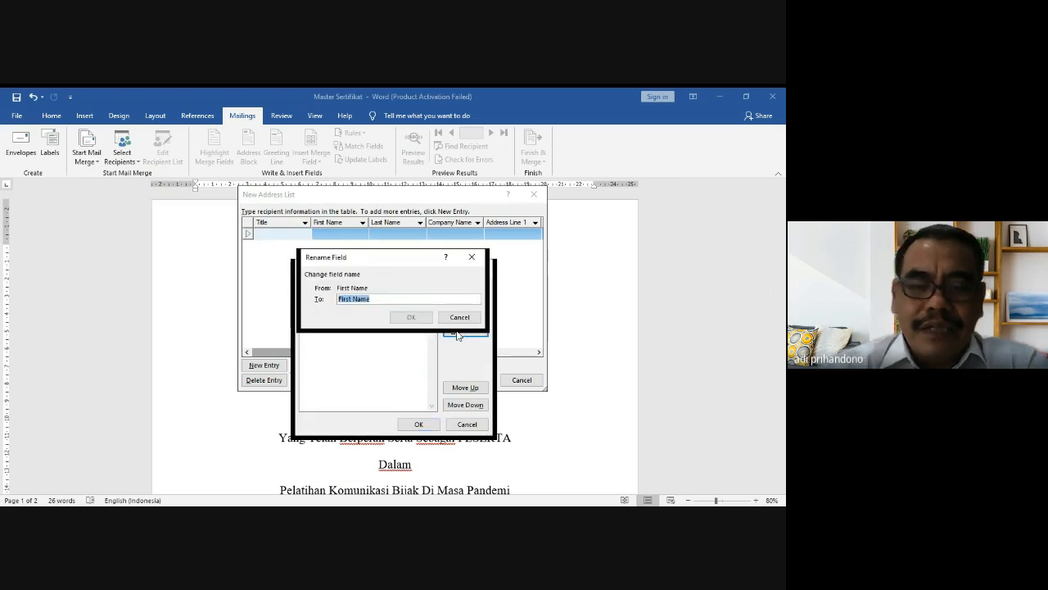
{"action": "type", "text": "Nama"}
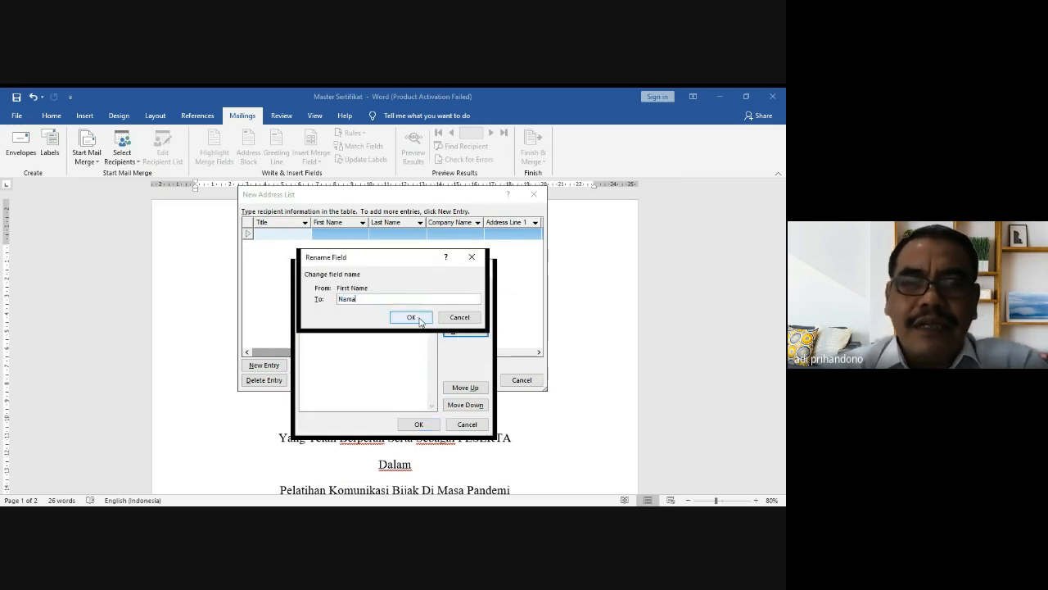
{"action": "left_click", "coordinate": [411, 317]}
{"action": "left_click", "coordinate": [336, 310]}
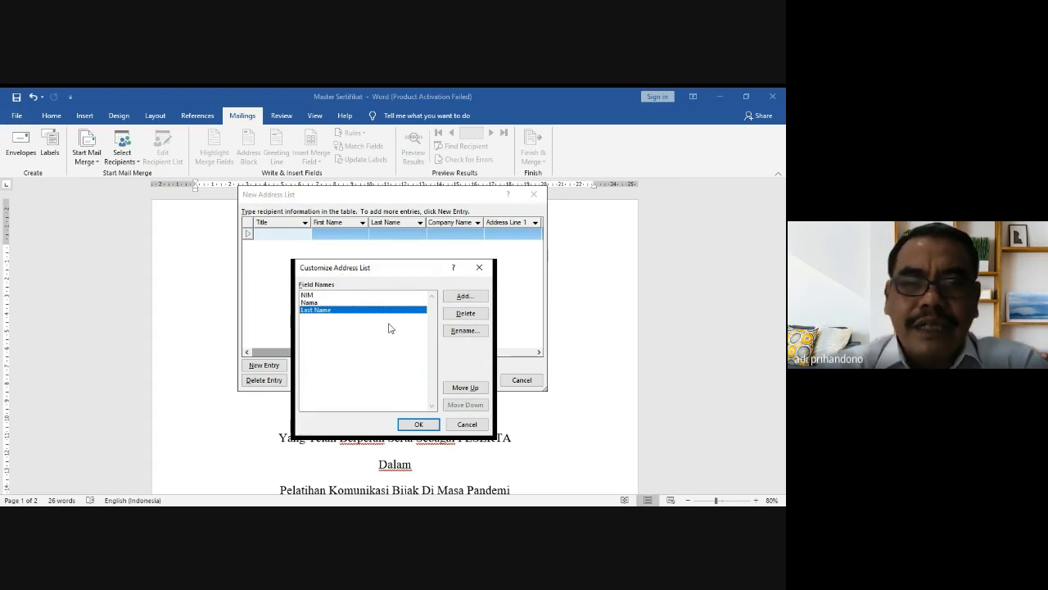
{"action": "left_click", "coordinate": [465, 331]}
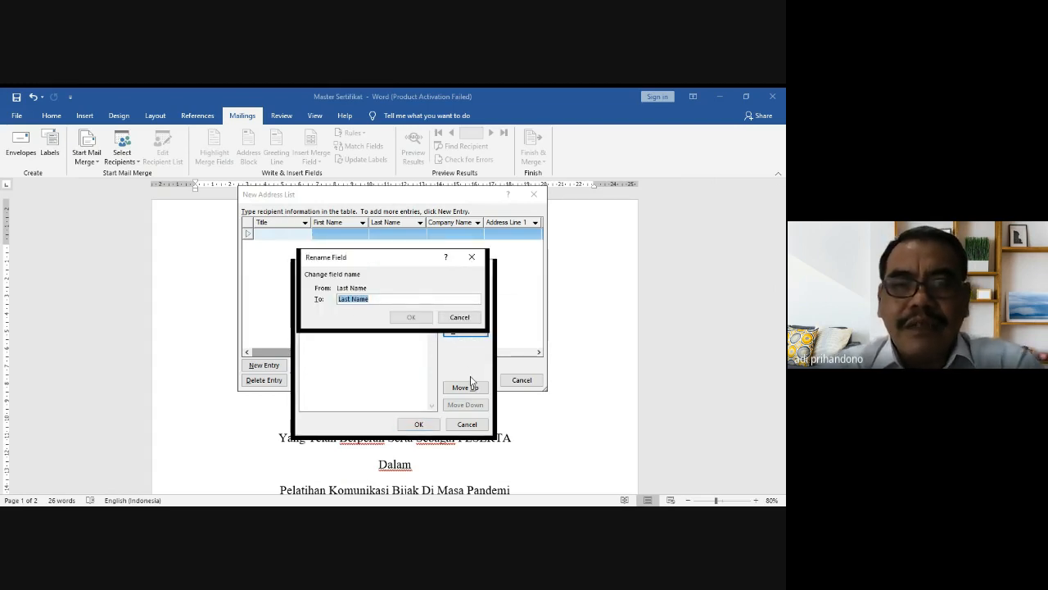
{"action": "type", "text": "I"}
{"action": "key", "text": "BackSpace"}
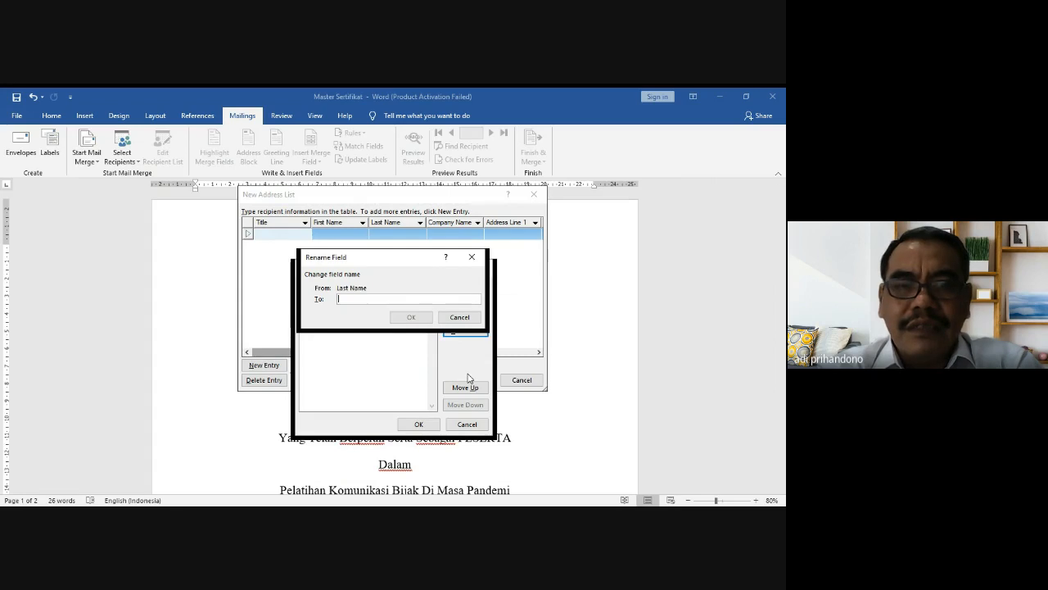
{"action": "type", "text": "Fakultas"}
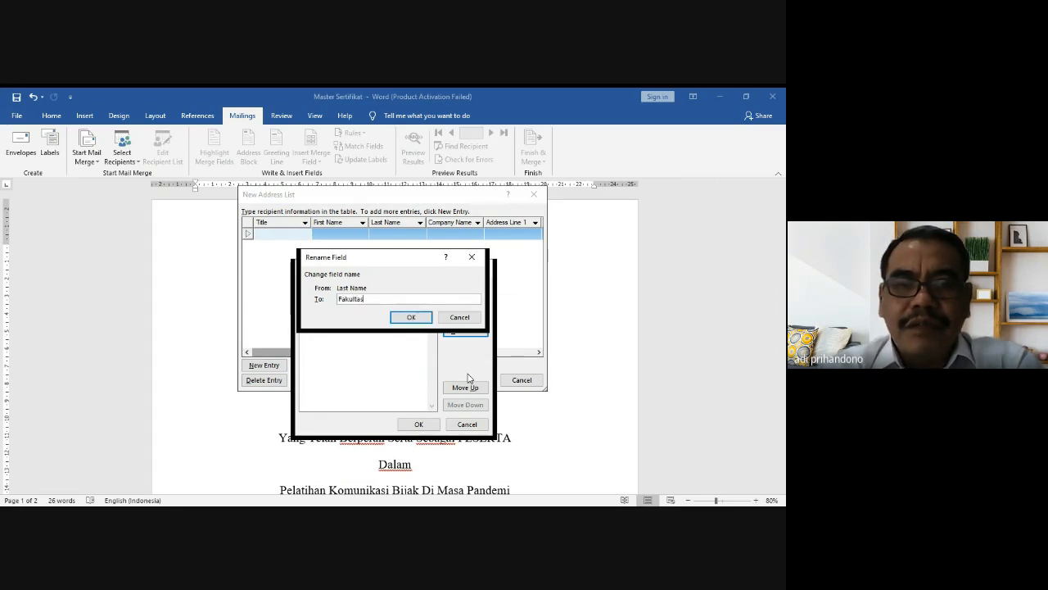
{"action": "left_click", "coordinate": [407, 320]}
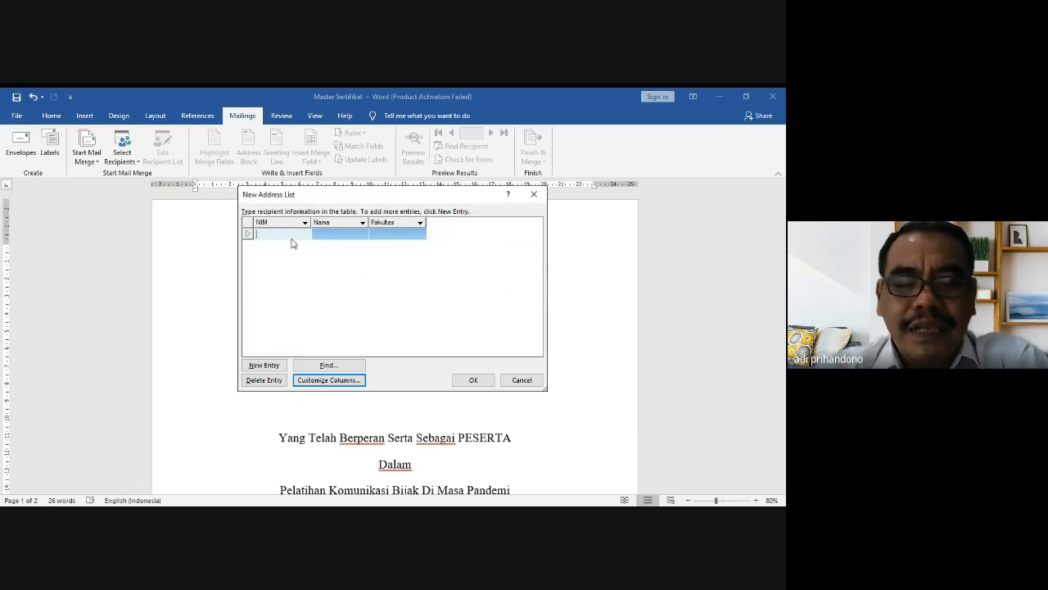
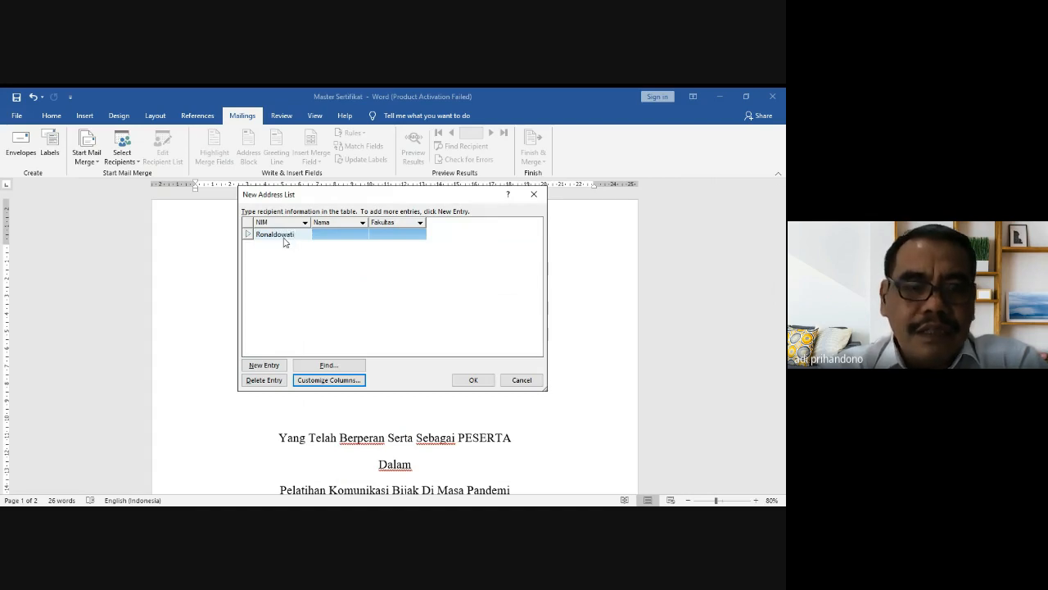
Step: Fill the first recipient row with the student's NIM, name and faculty EKONOMI DAN BISNIS
{"action": "key", "text": "BackSpace"}
{"action": "key", "text": "BackSpace"}
{"action": "key", "text": "BackSpace"}
{"action": "key", "text": "BackSpace"}
{"action": "key", "text": "BackSpace"}
{"action": "key", "text": "BackSpace"}
{"action": "key", "text": "BackSpace"}
{"action": "key", "text": "BackSpace"}
{"action": "key", "text": "BackSpace"}
{"action": "key", "text": "BackSpace"}
{"action": "key", "text": "BackSpace"}
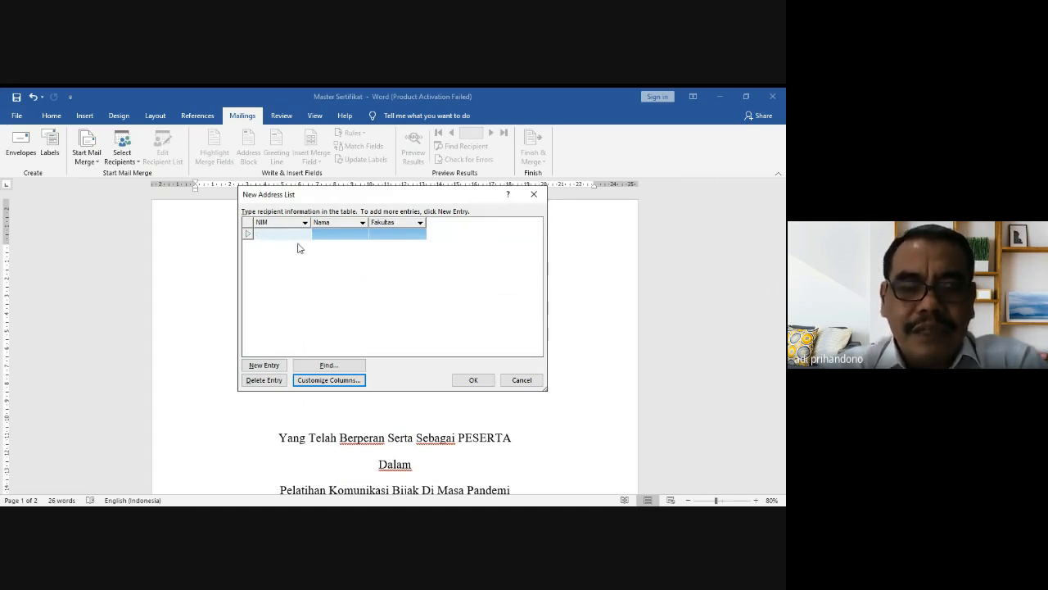
{"action": "key", "text": "BackSpace"}
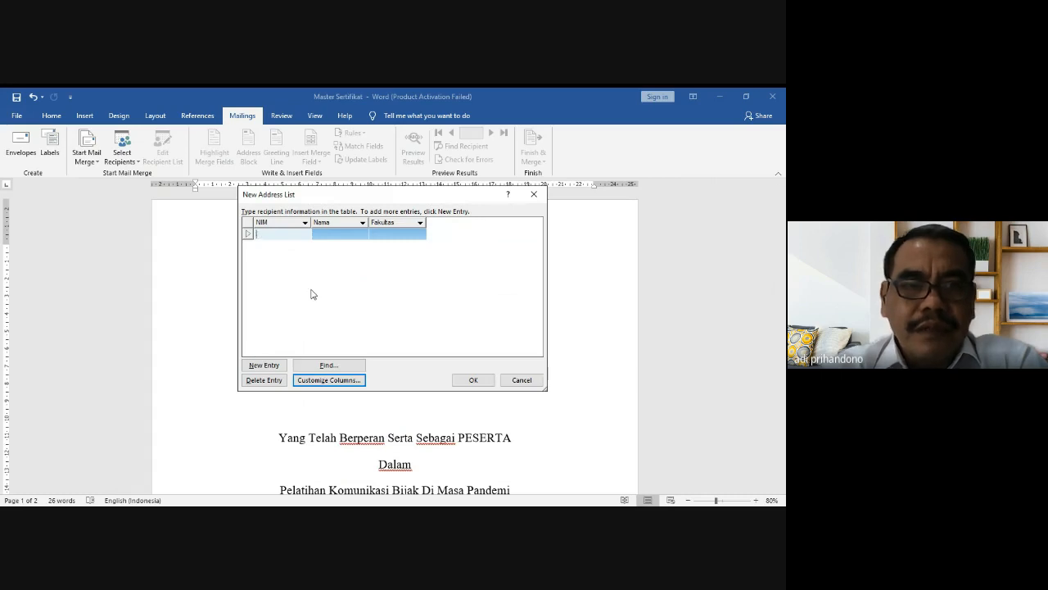
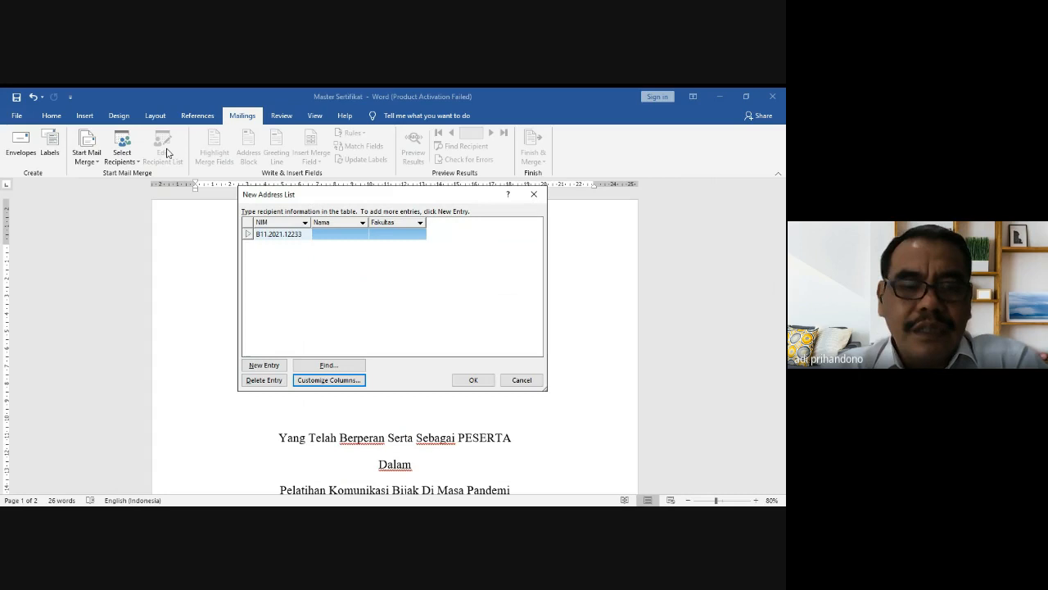
{"action": "key", "text": "Tab"}
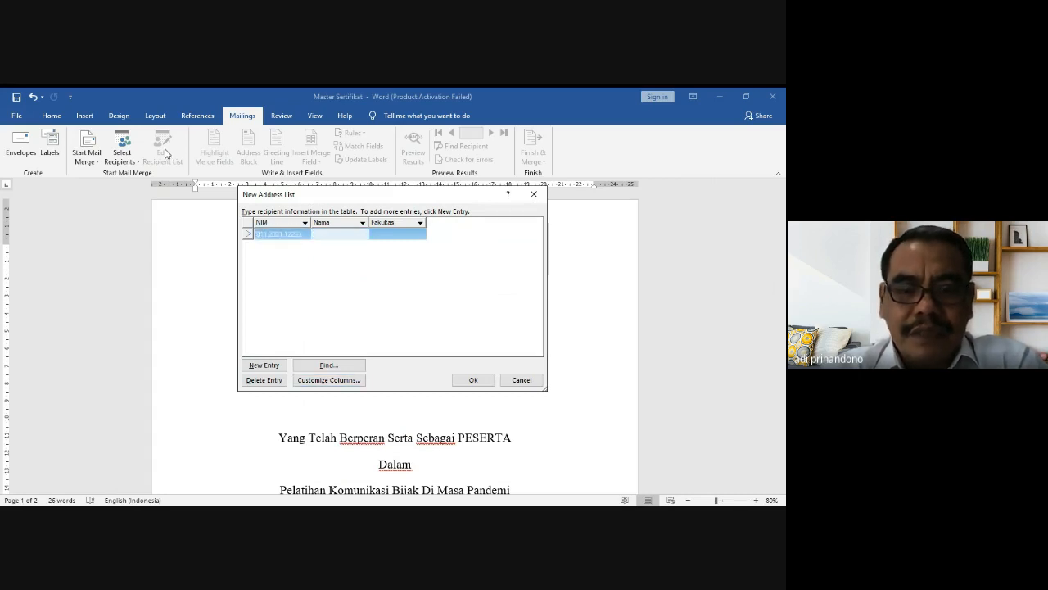
{"action": "key", "text": "BackSpace"}
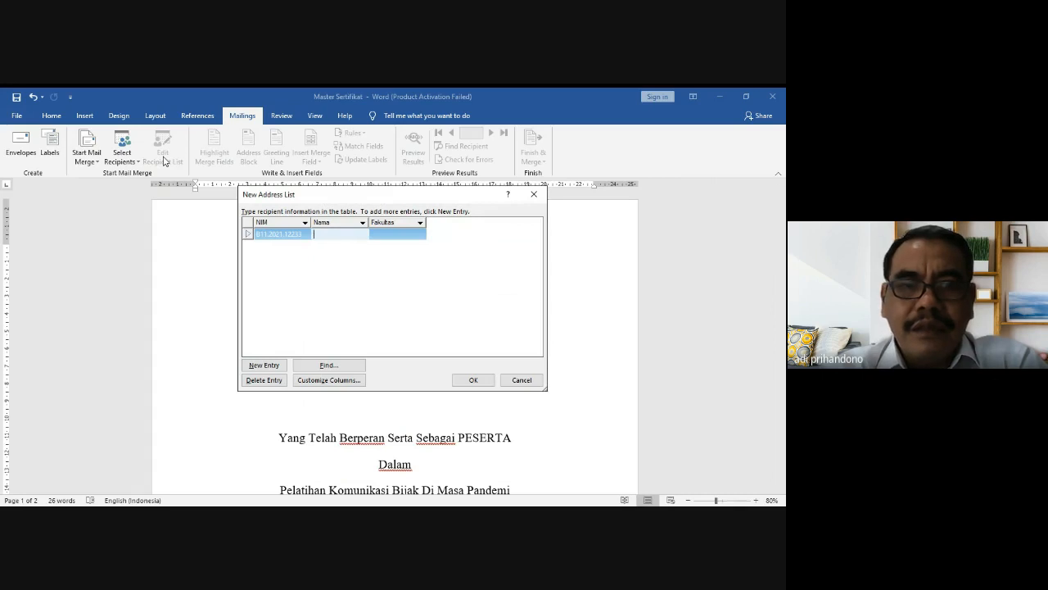
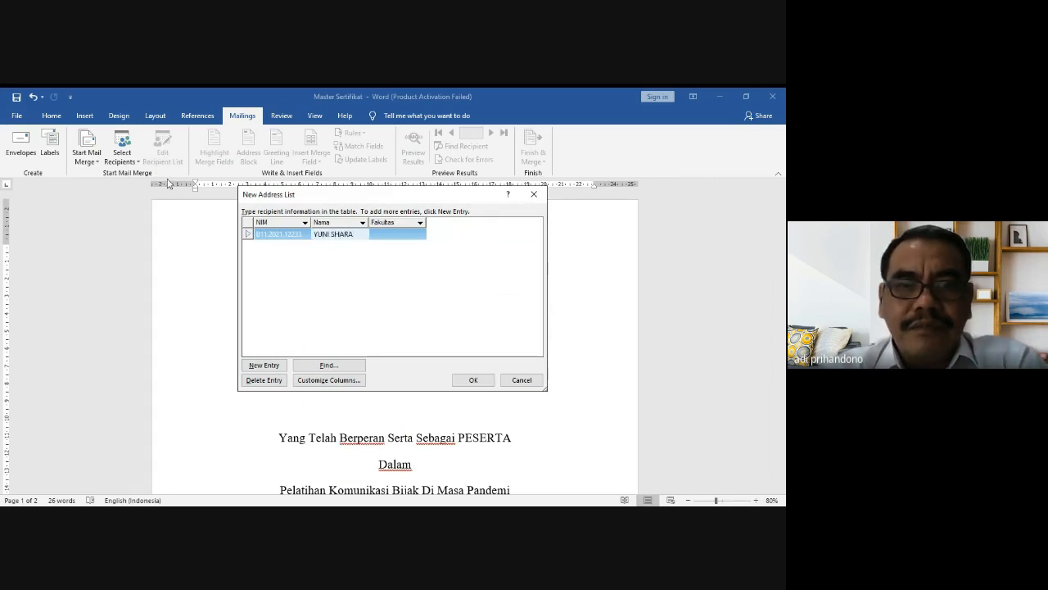
{"action": "key", "text": "Tab"}
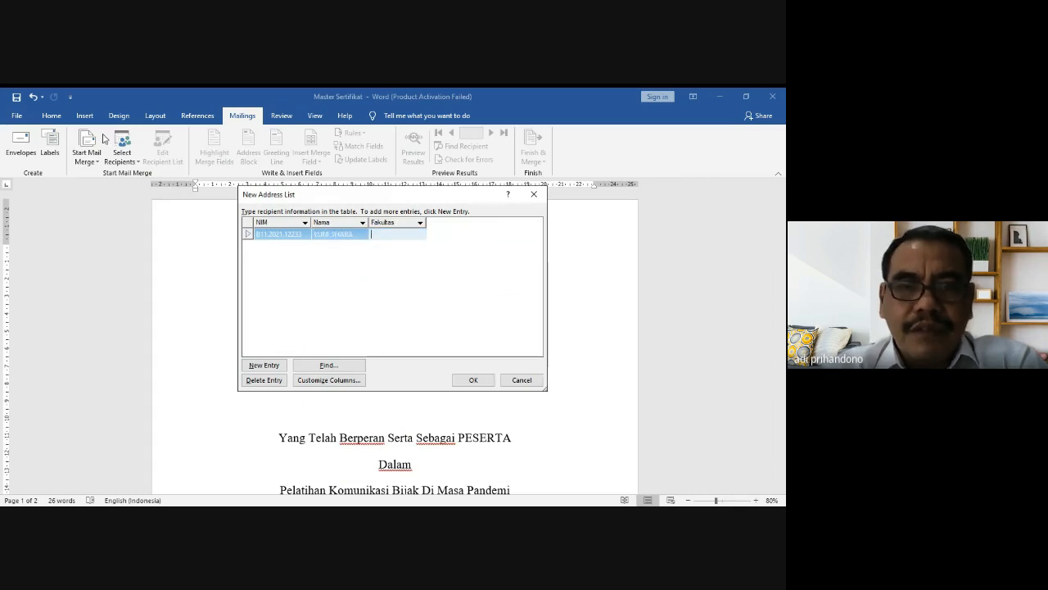
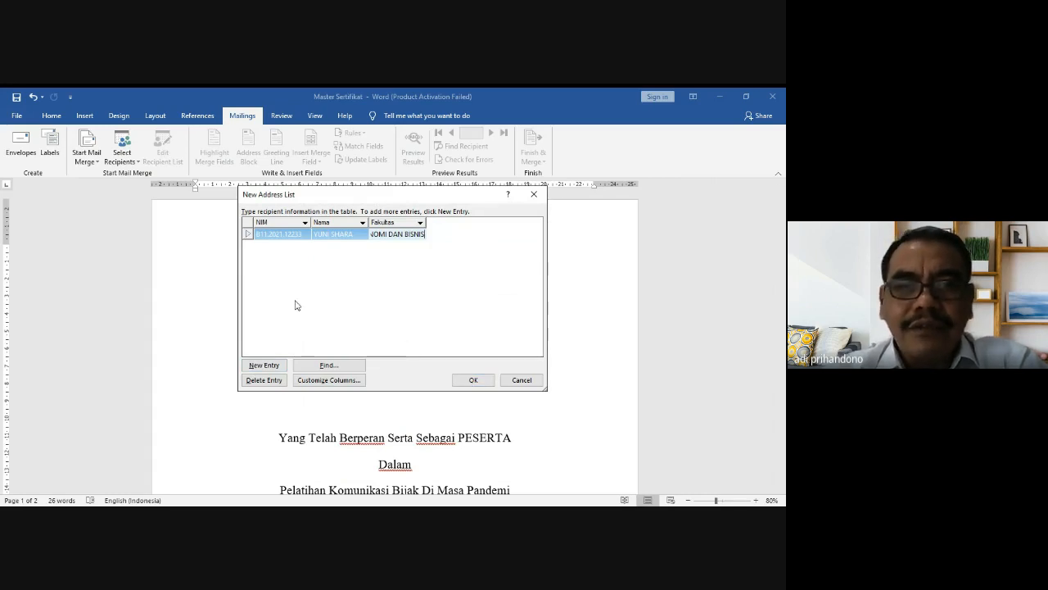
Step: Add a second recipient with NIM, name and faculty ILMU BUDAYA, then start a third row
{"action": "left_click", "coordinate": [265, 367]}
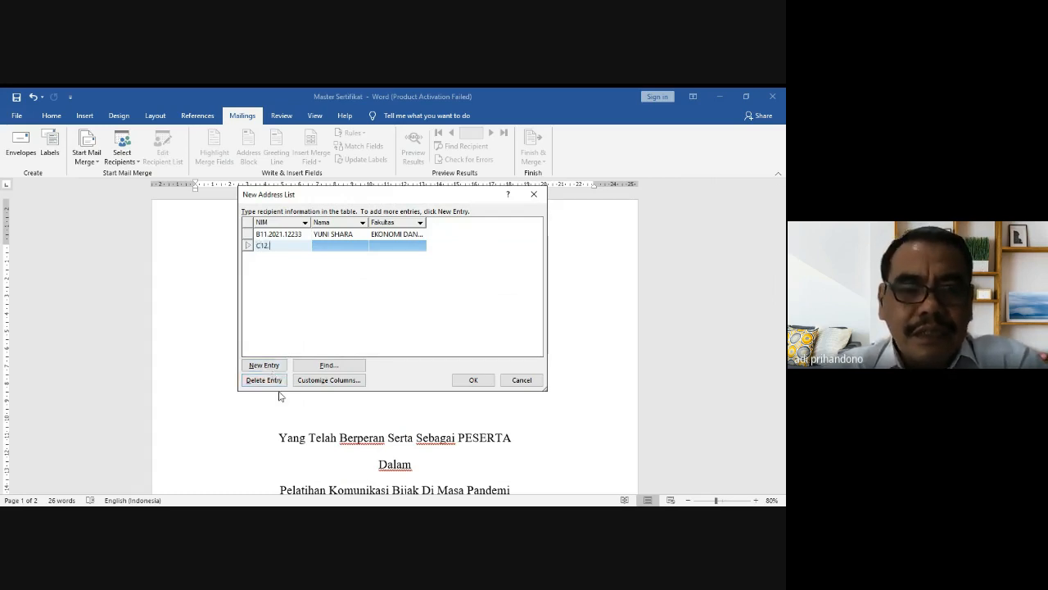
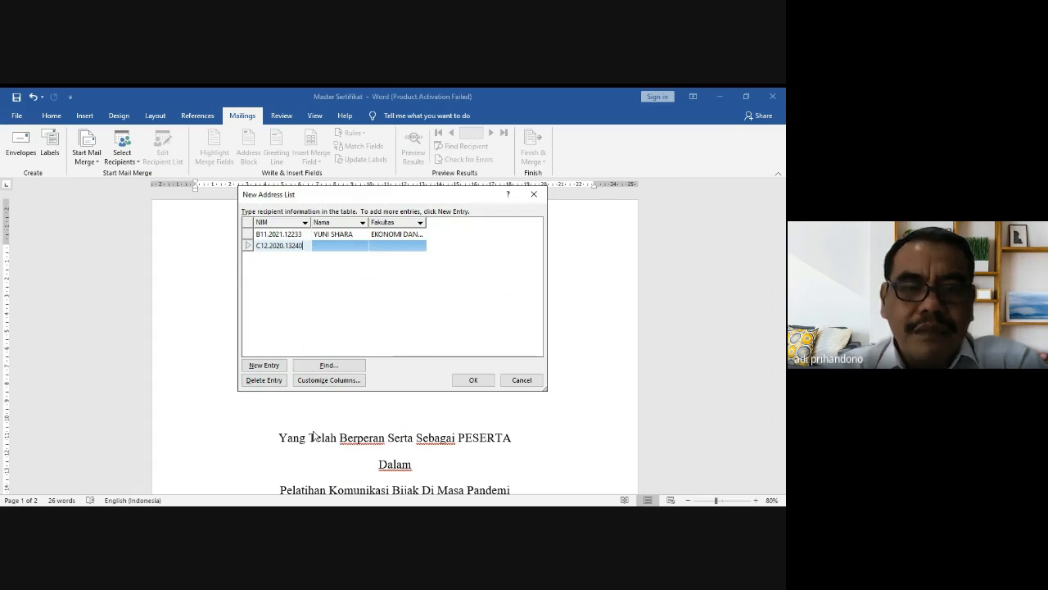
{"action": "key", "text": "Tab"}
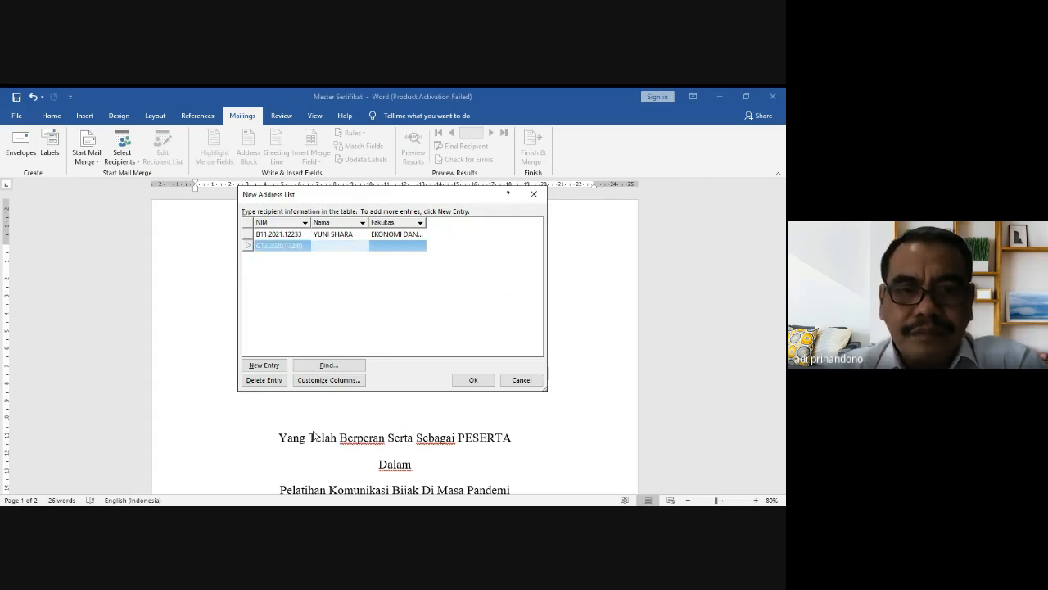
{"action": "type", "text": "ALDEBARAN"}
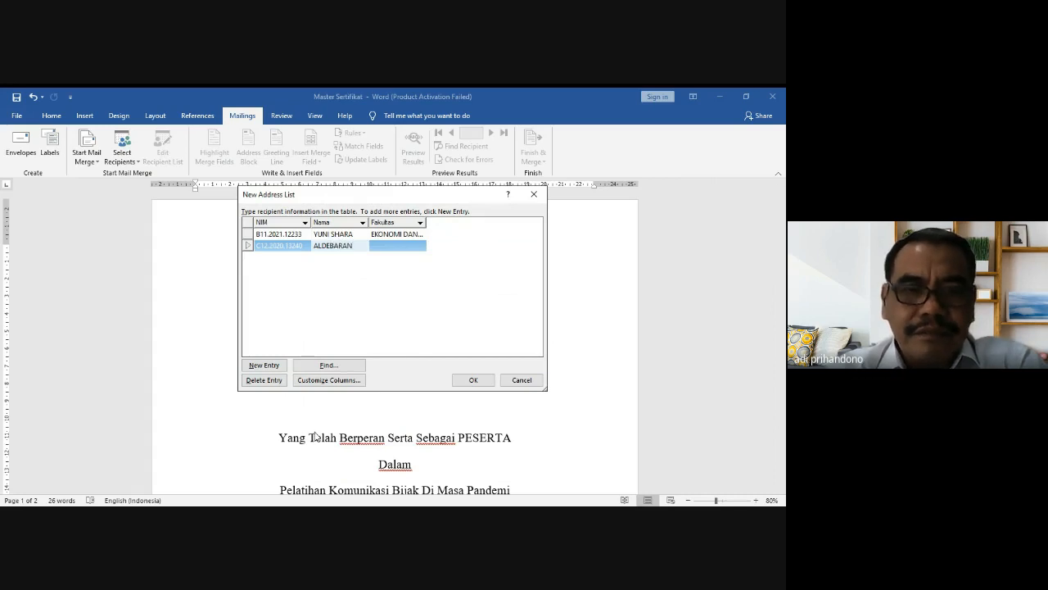
{"action": "key", "text": "Tab"}
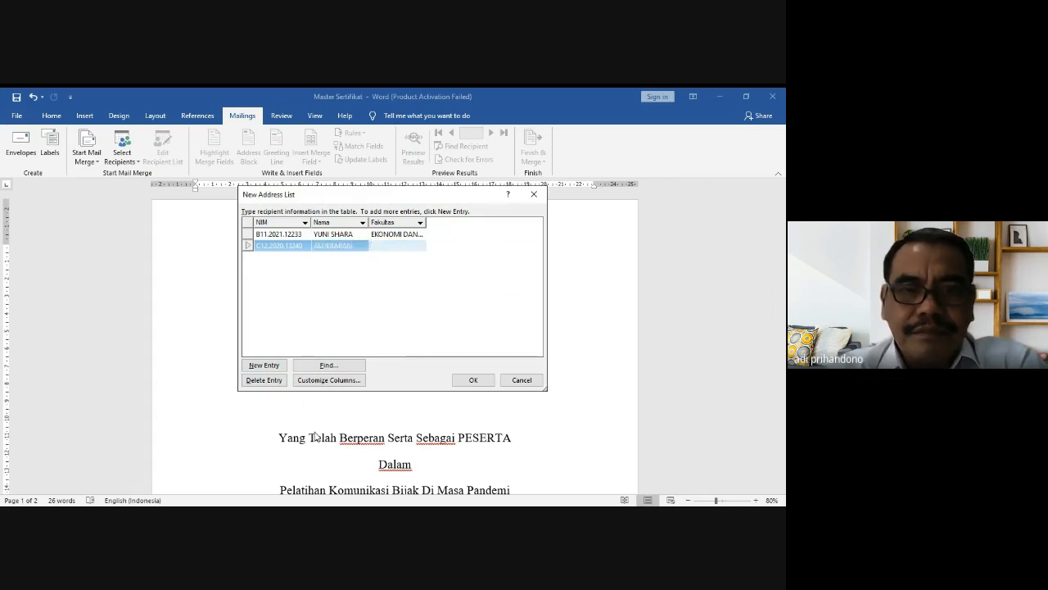
{"action": "type", "text": "IL"}
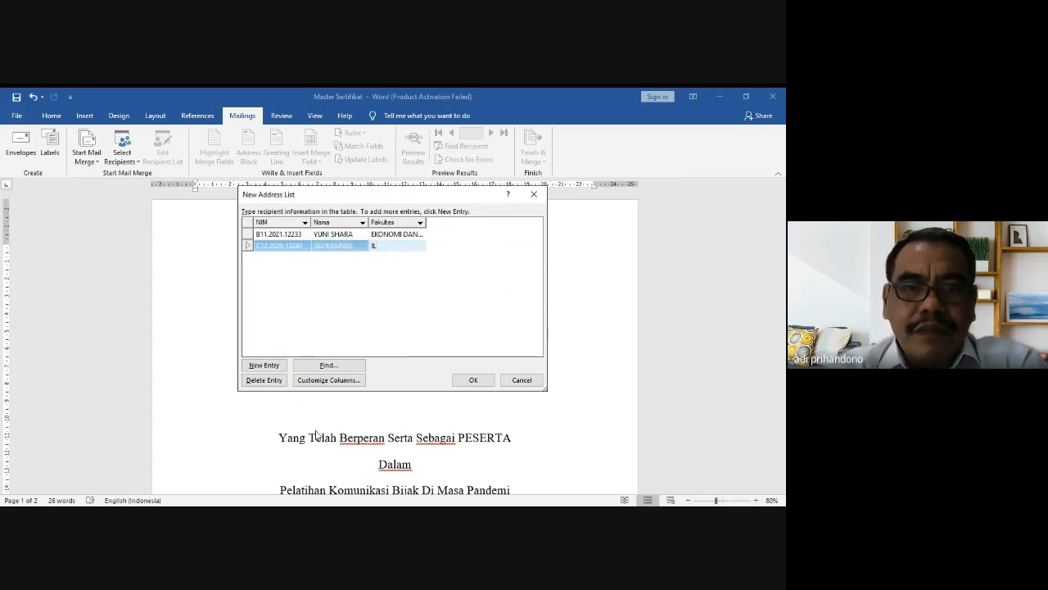
{"action": "type", "text": "MU BUDAYA"}
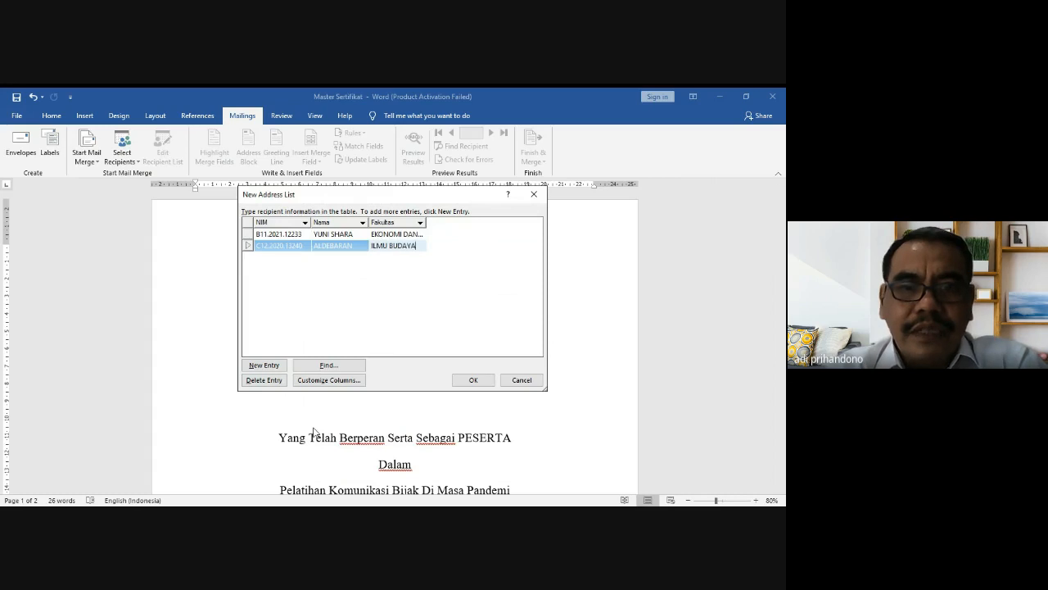
{"action": "key", "text": "Tab"}
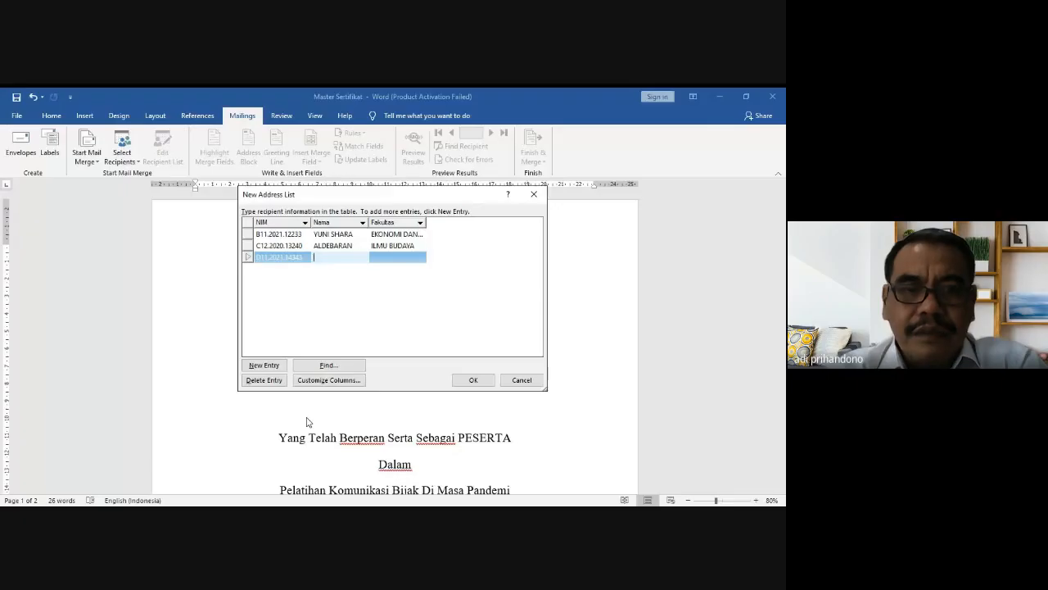
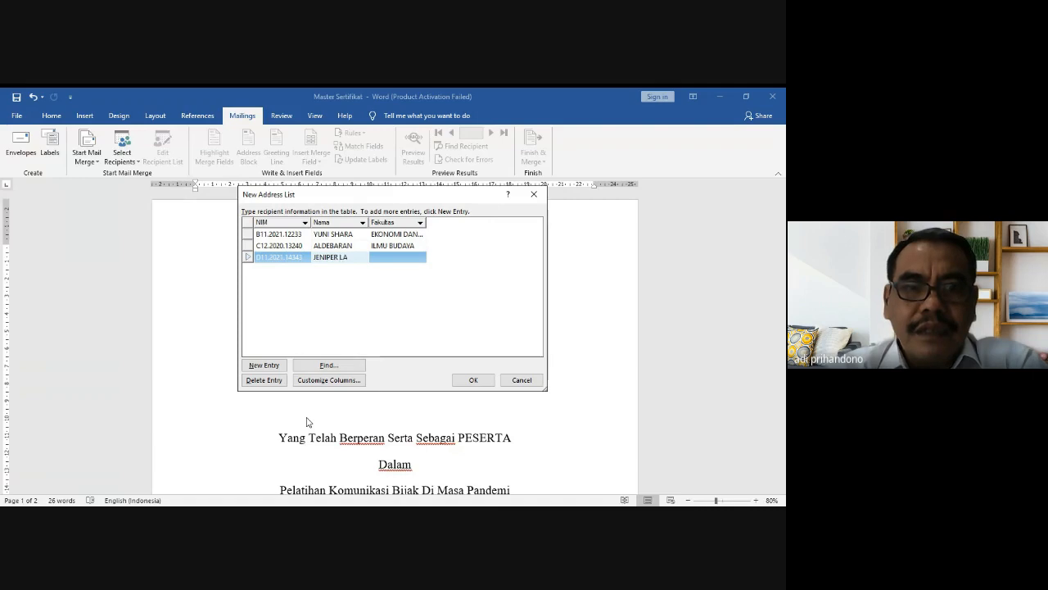
Step: Complete the third recipient row with the student's name and faculty KESEHATAN
{"action": "key", "text": "Tab"}
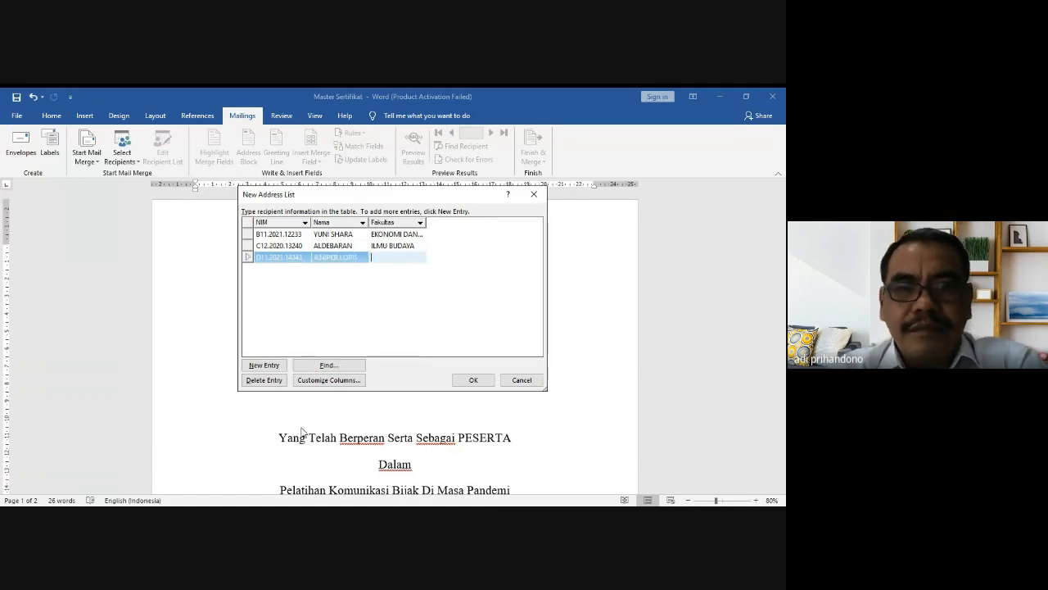
{"action": "type", "text": "KESEHATAN"}
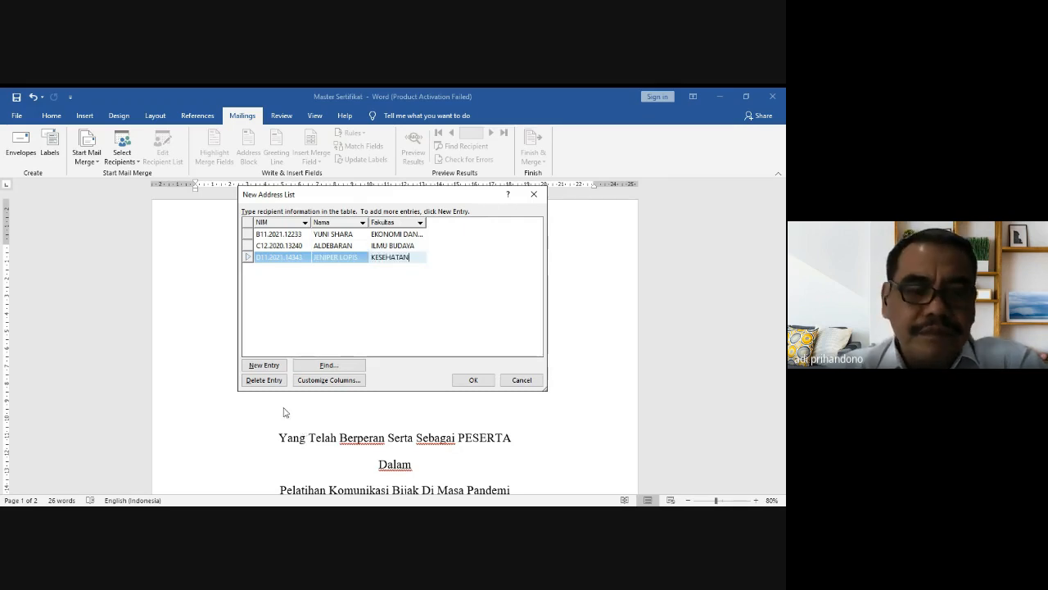
Step: Add a fourth recipient with NIM, name and faculty ILMU KOMPUTER
{"action": "left_click", "coordinate": [271, 367]}
{"action": "type", "text": "A"}
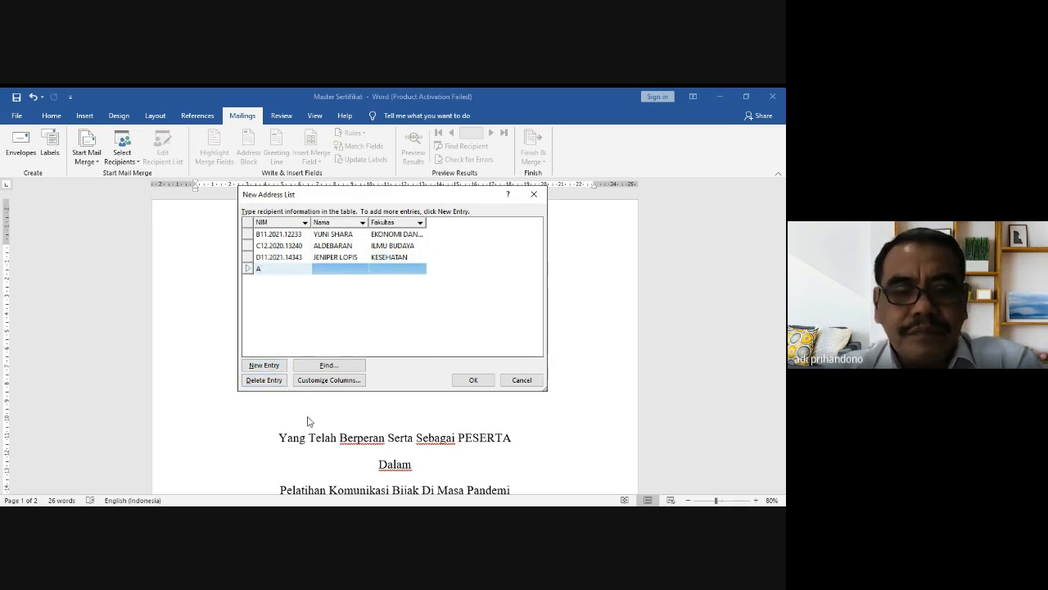
{"action": "type", "text": "12."}
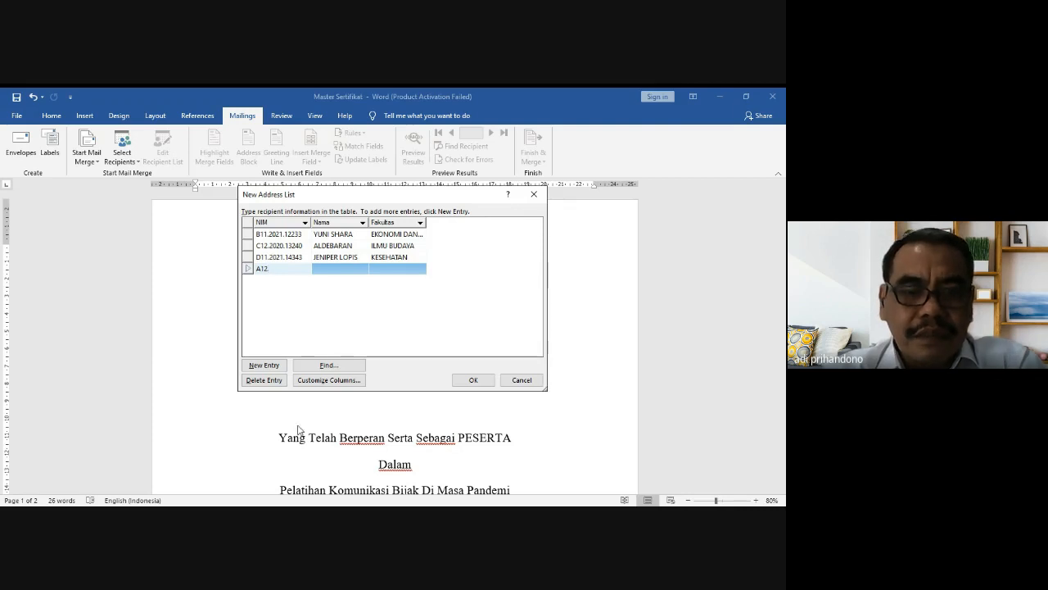
{"action": "type", "text": "2020"}
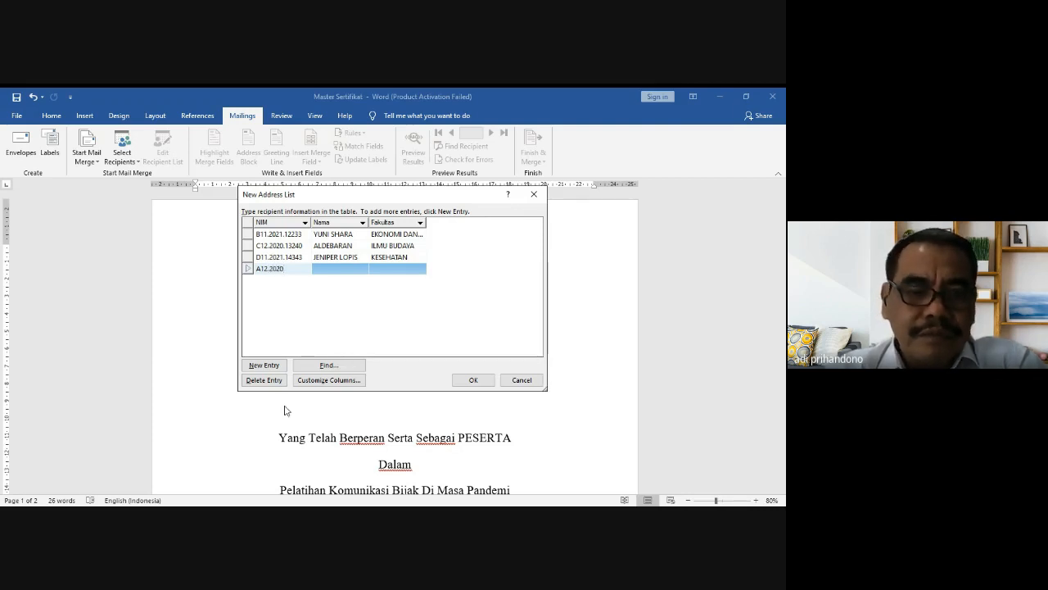
{"action": "key", "text": "Tab"}
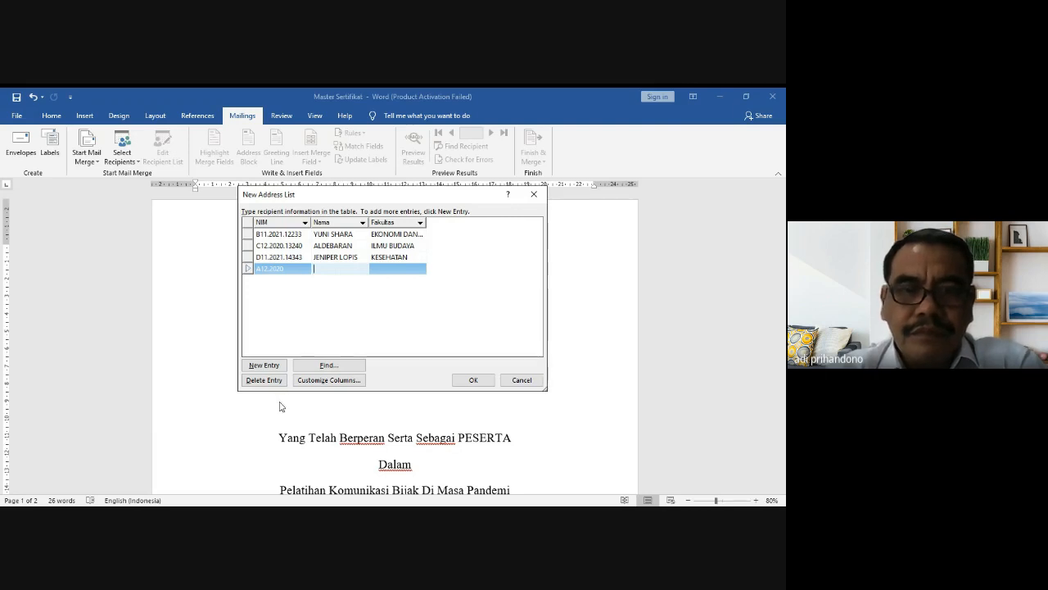
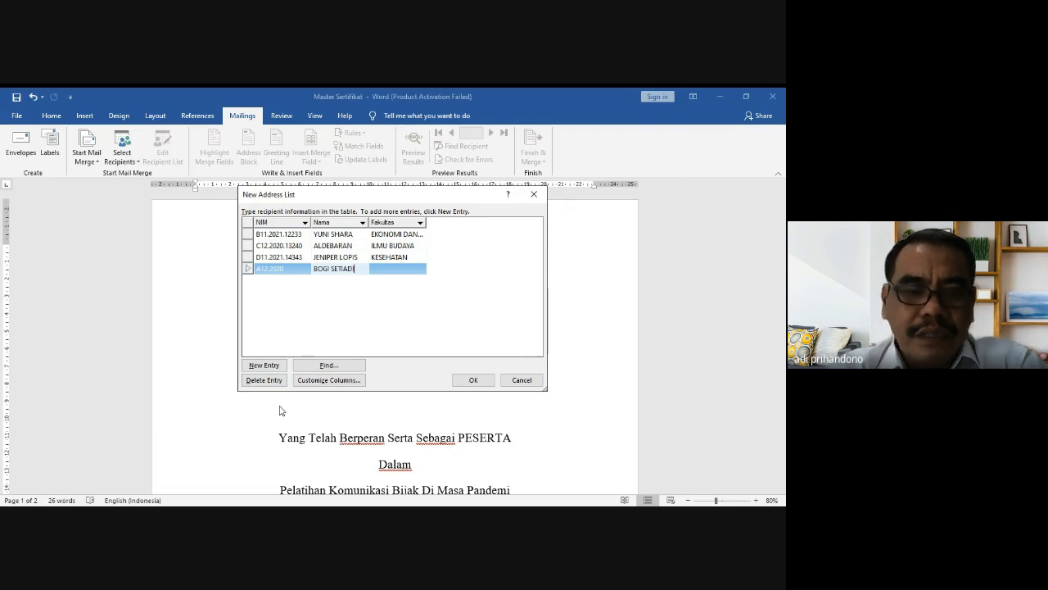
{"action": "key", "text": "Tab"}
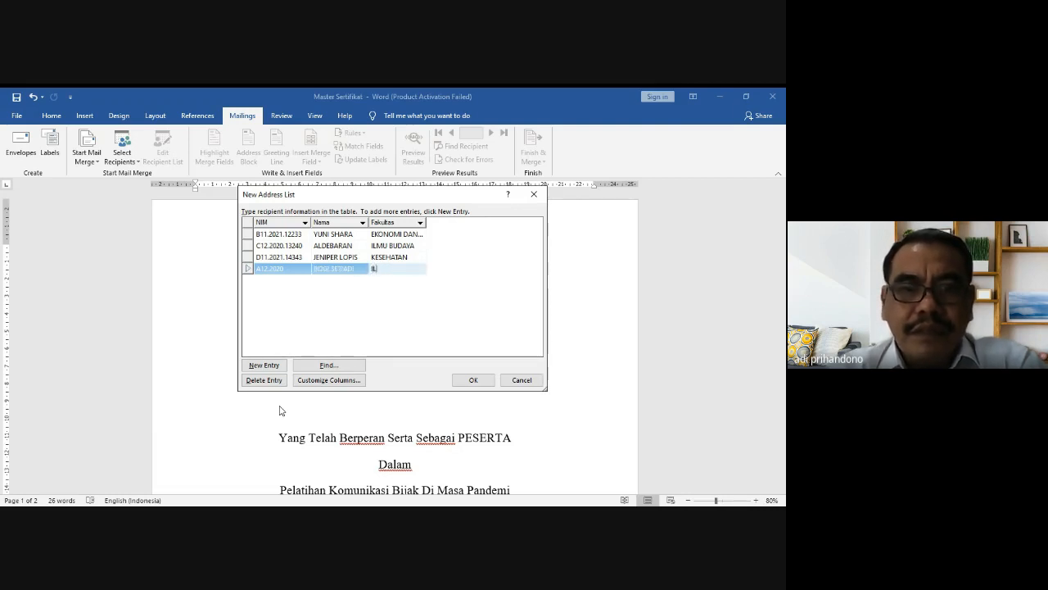
{"action": "type", "text": "ILMU KOMP"}
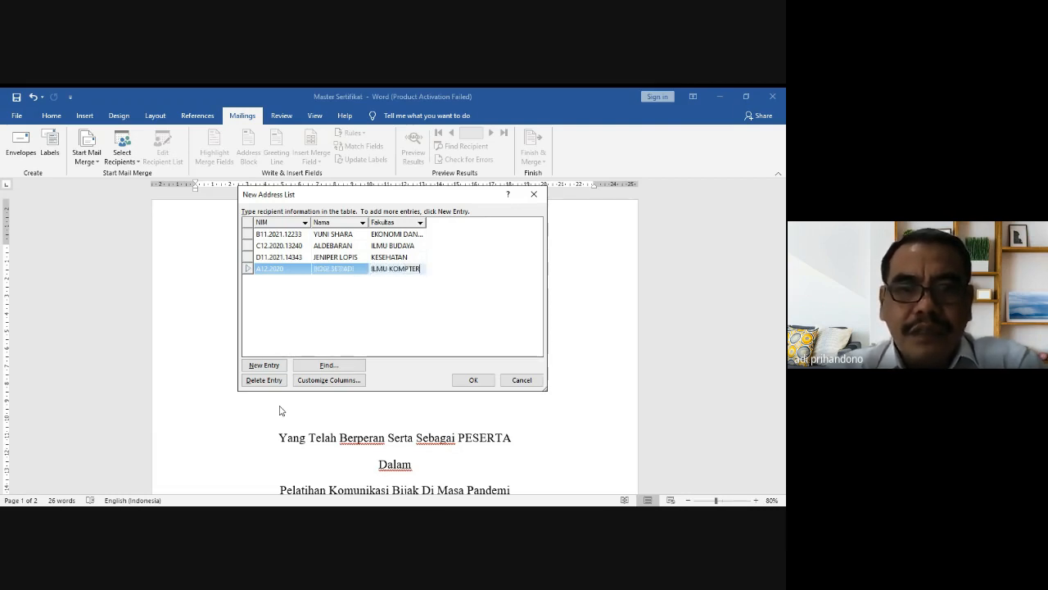
{"action": "type", "text": "UTER"}
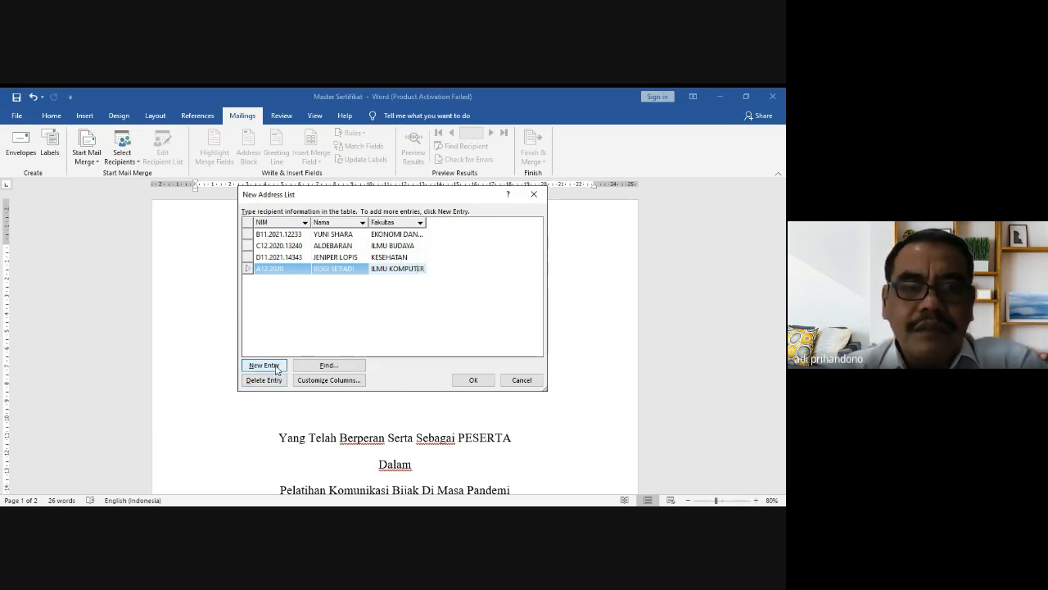
Step: Add a fifth recipient from TEKNIK with NIM and name, then lengthen the A12.2020 NIM
{"action": "left_click", "coordinate": [273, 366]}
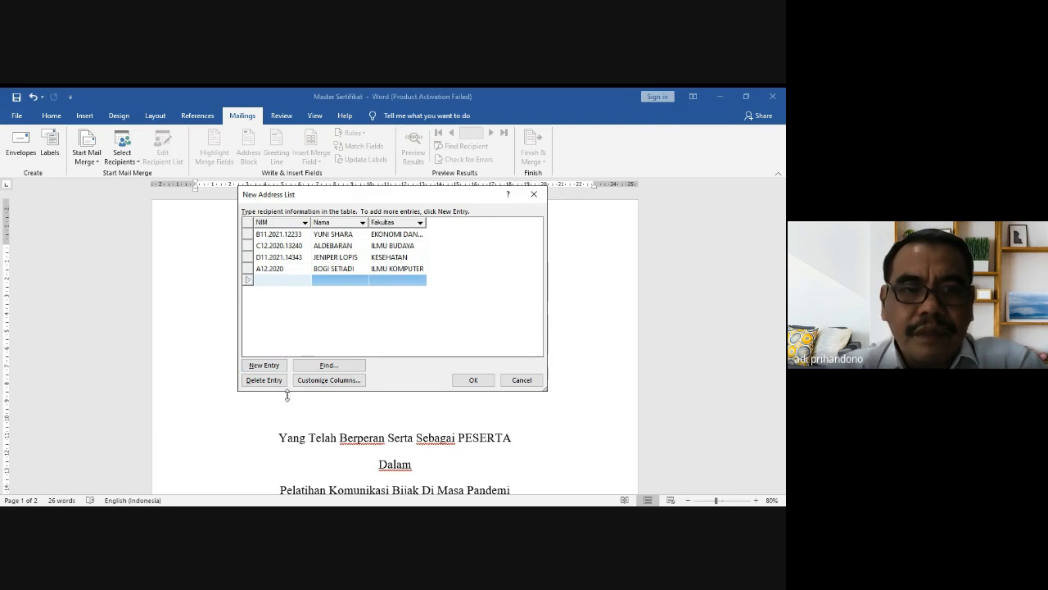
{"action": "type", "text": "E"}
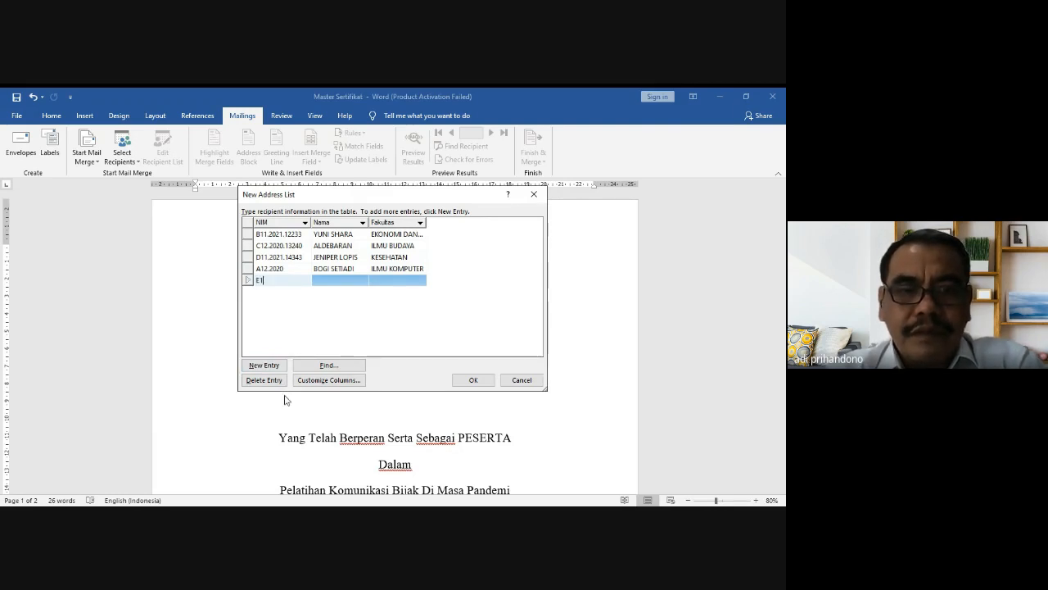
{"action": "type", "text": "13."}
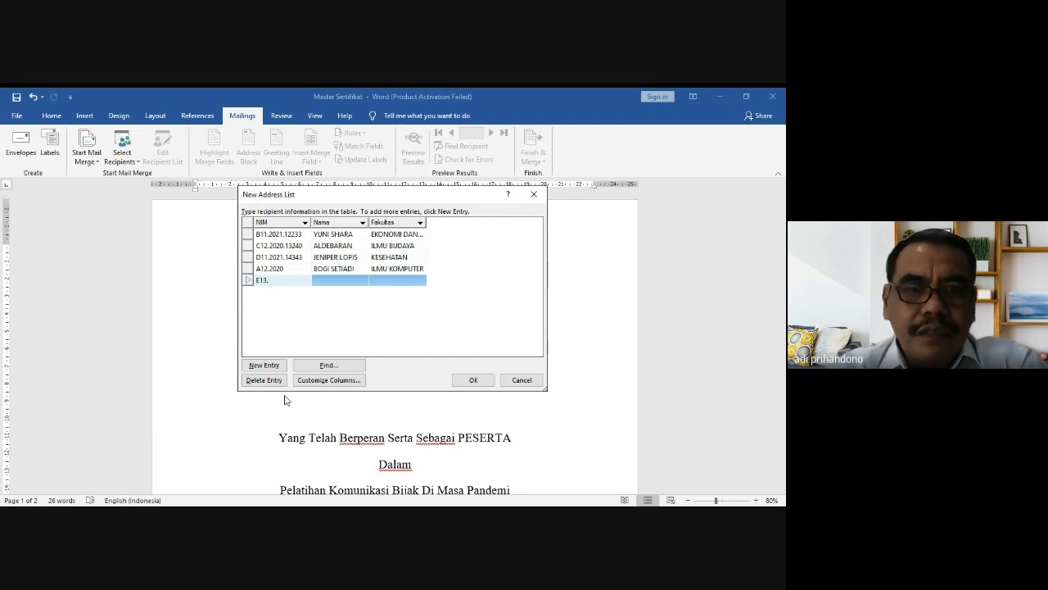
{"action": "type", "text": "202"}
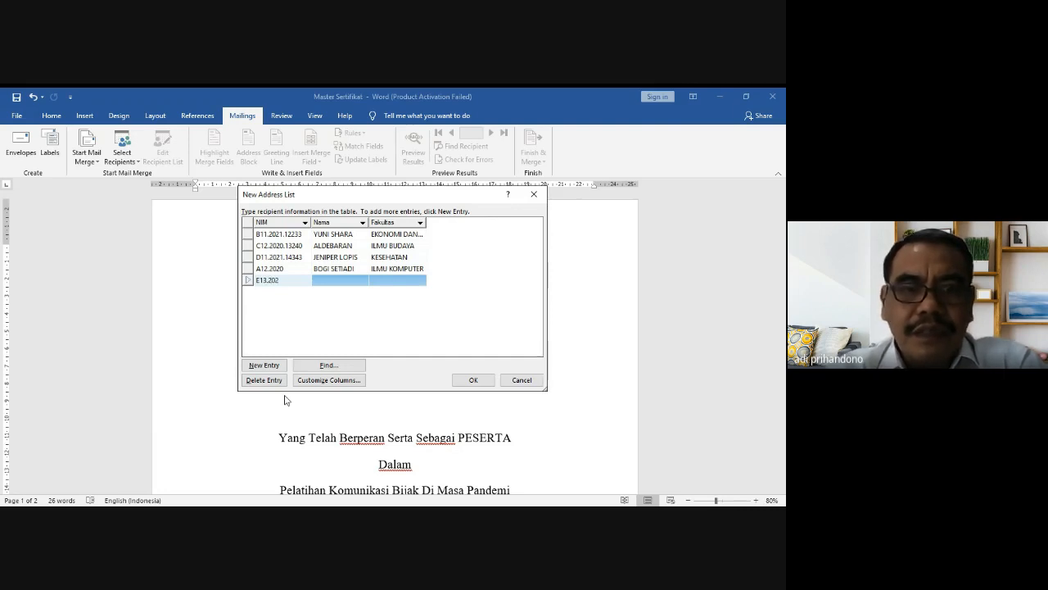
{"action": "type", "text": "1."}
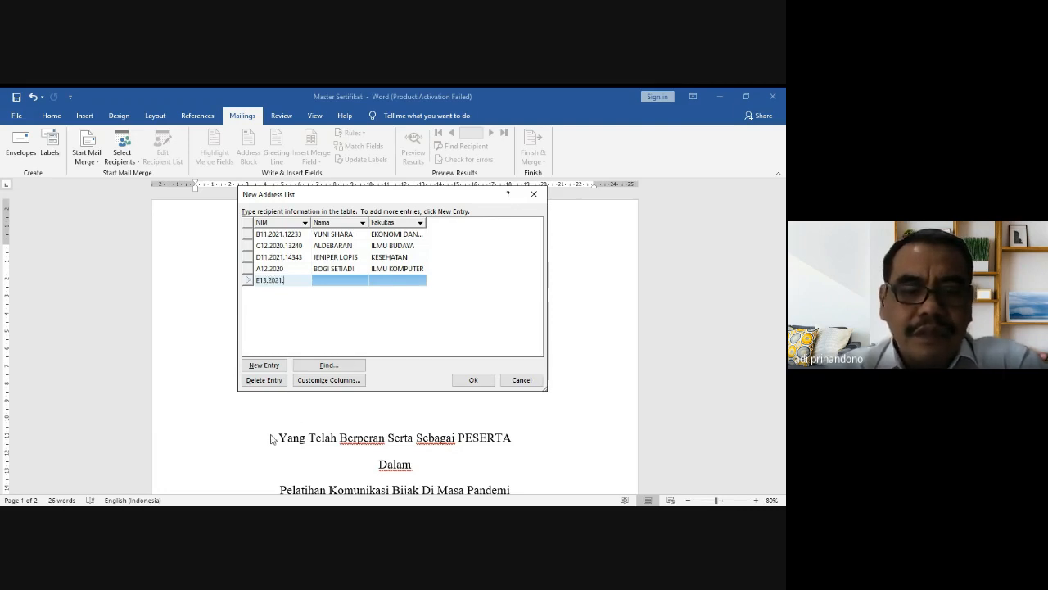
{"action": "type", "text": "323"}
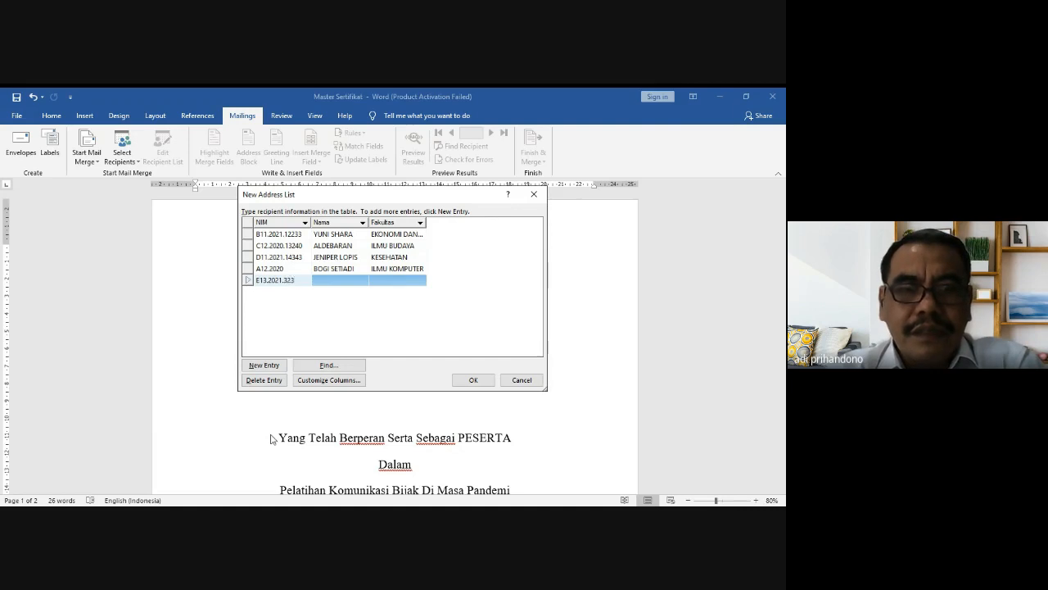
{"action": "type", "text": "11"}
{"action": "key", "text": "Tab"}
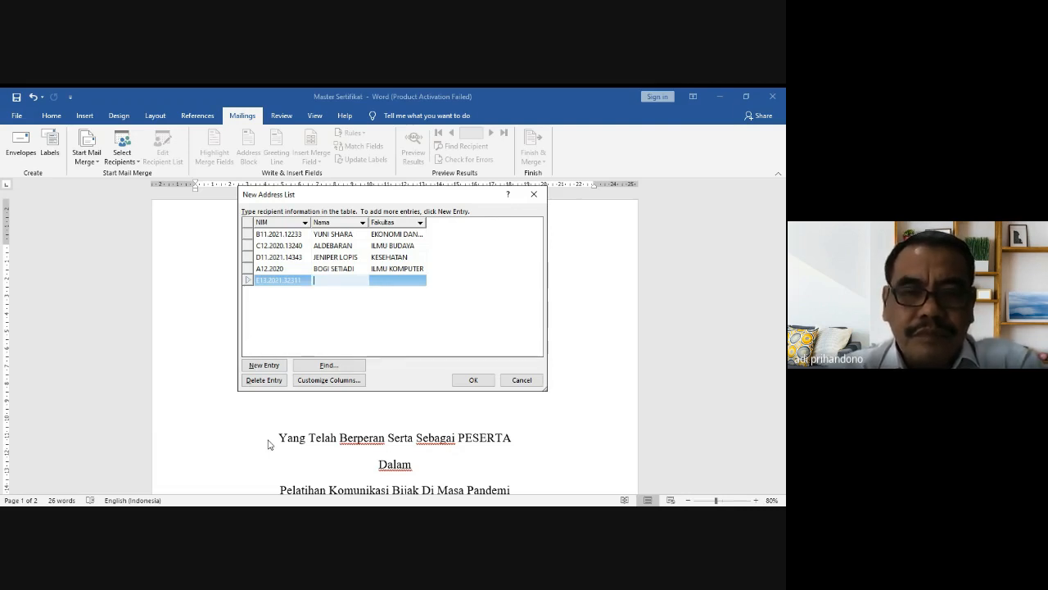
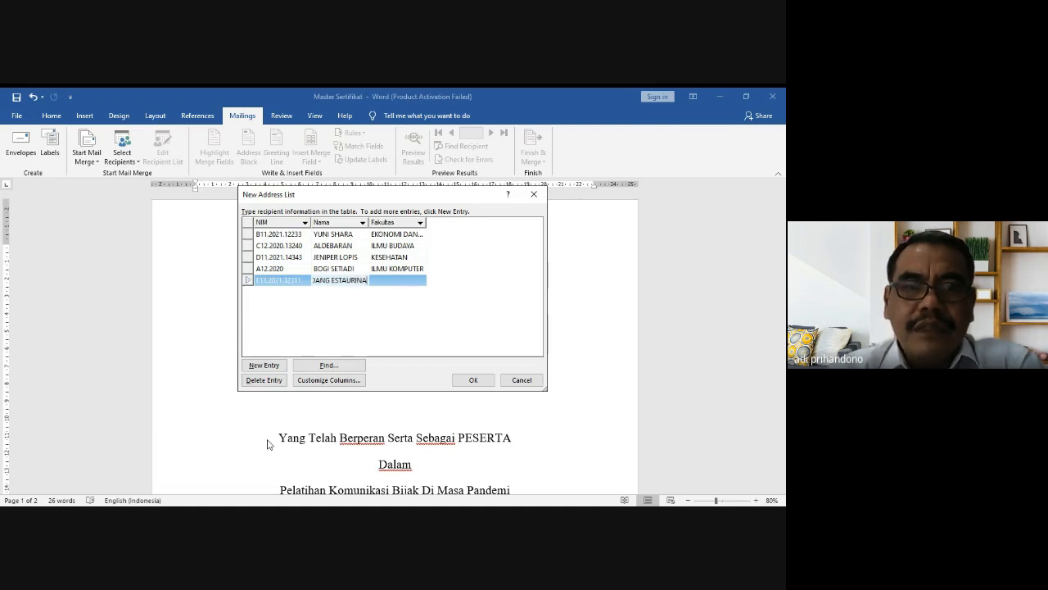
{"action": "key", "text": "Tab"}
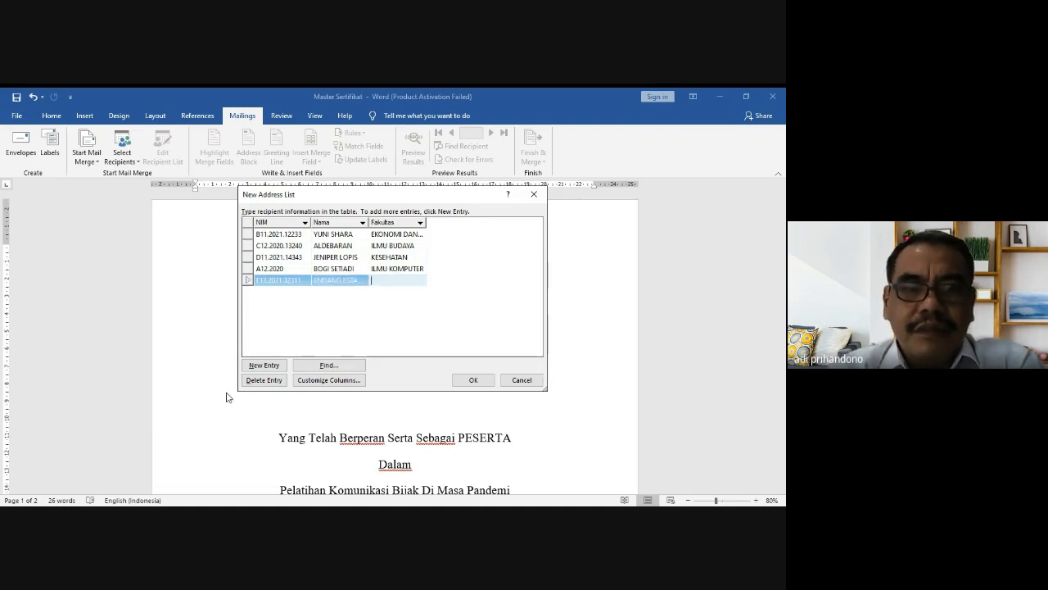
{"action": "type", "text": "TEKNIK"}
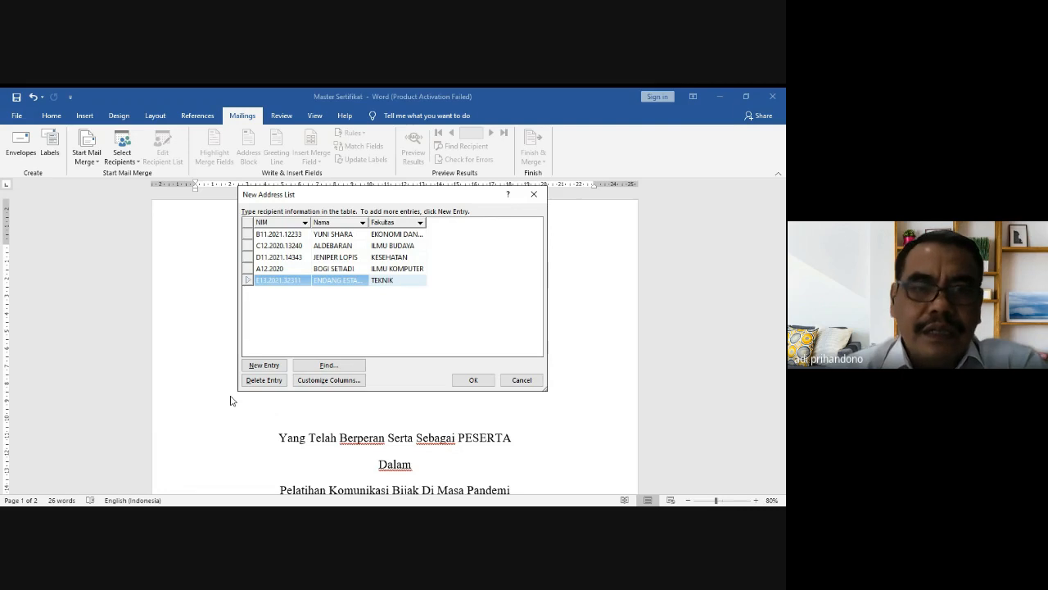
{"action": "left_click", "coordinate": [292, 269]}
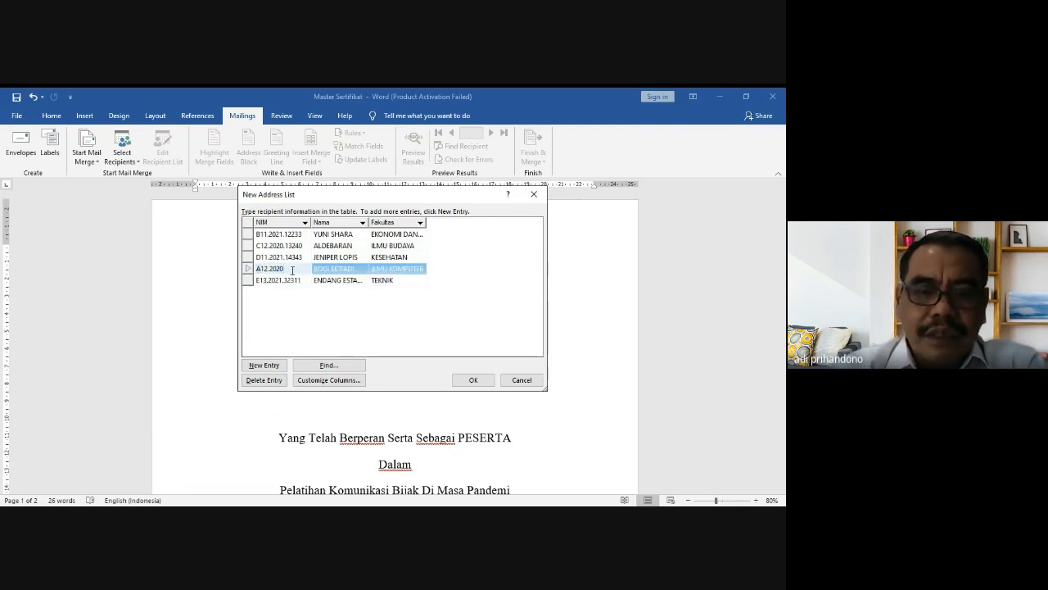
{"action": "type", "text": ".10101"}
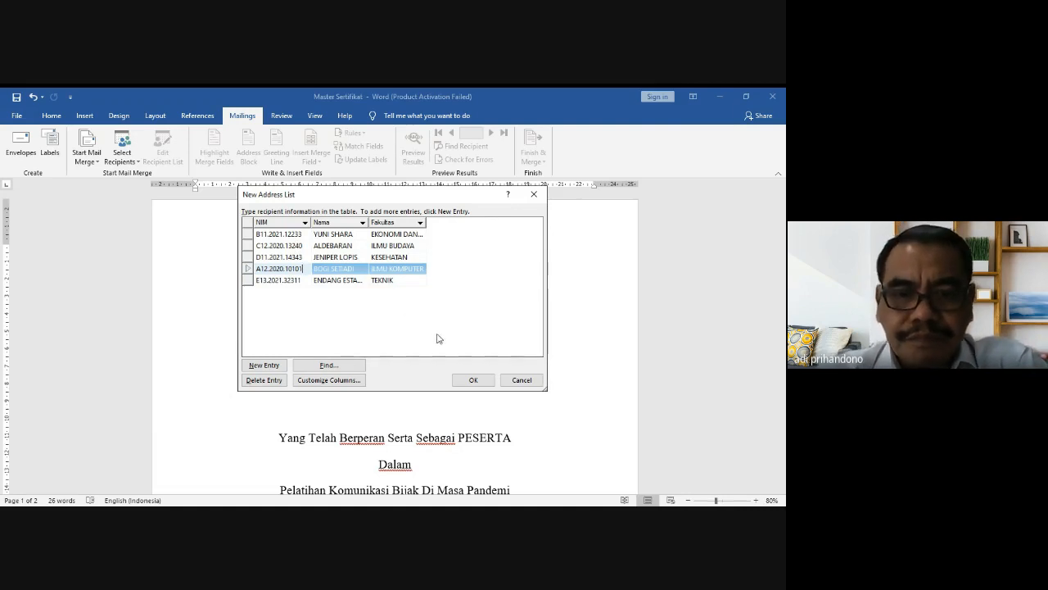
Step: Save the recipient list to the Desktop as LIST SERTIFIKAT
{"action": "left_click", "coordinate": [473, 380]}
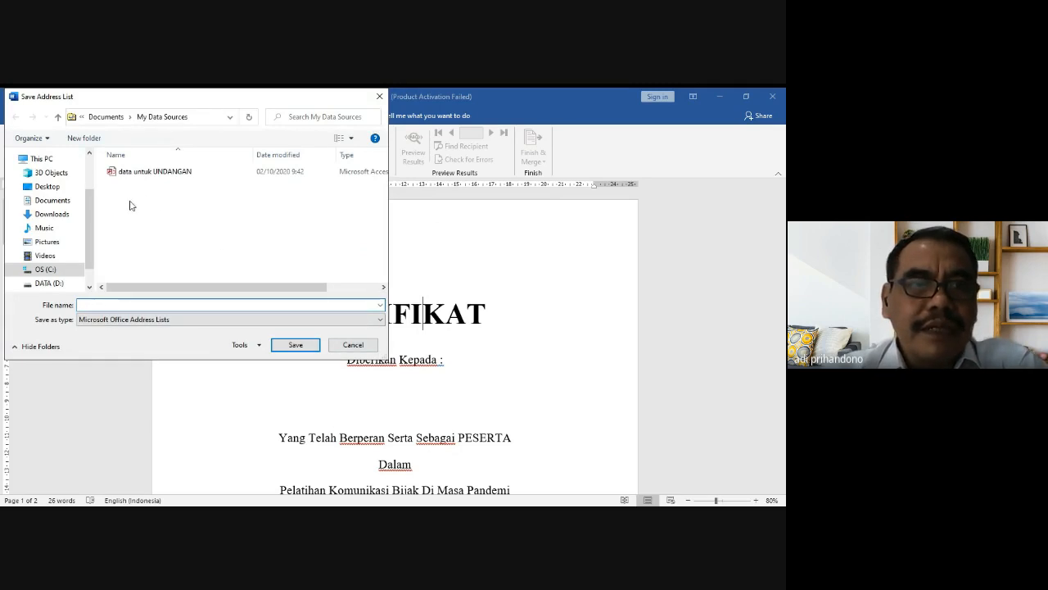
{"action": "left_click", "coordinate": [60, 189]}
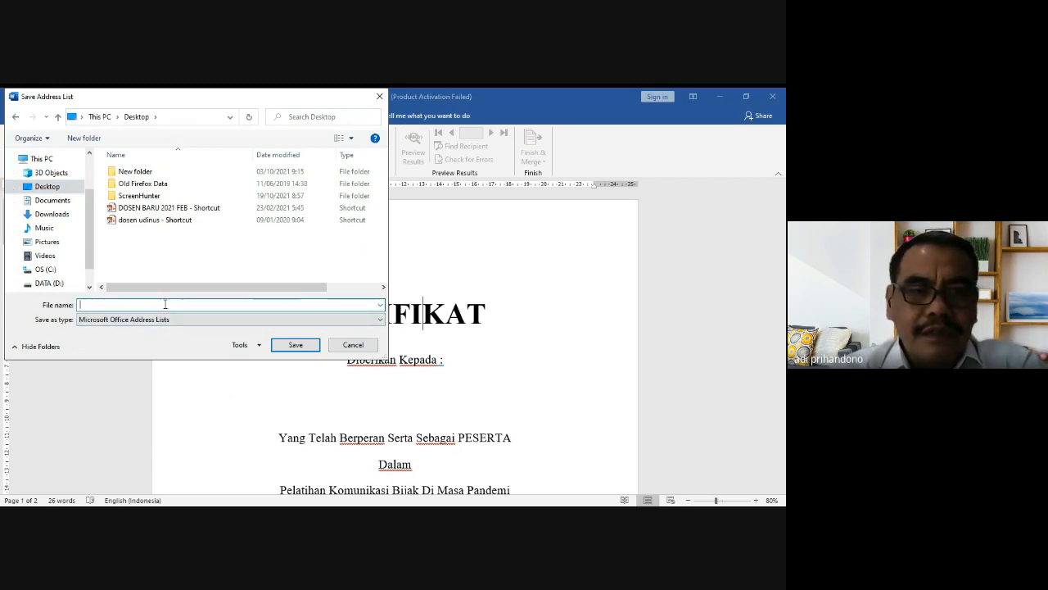
{"action": "type", "text": "DAT"}
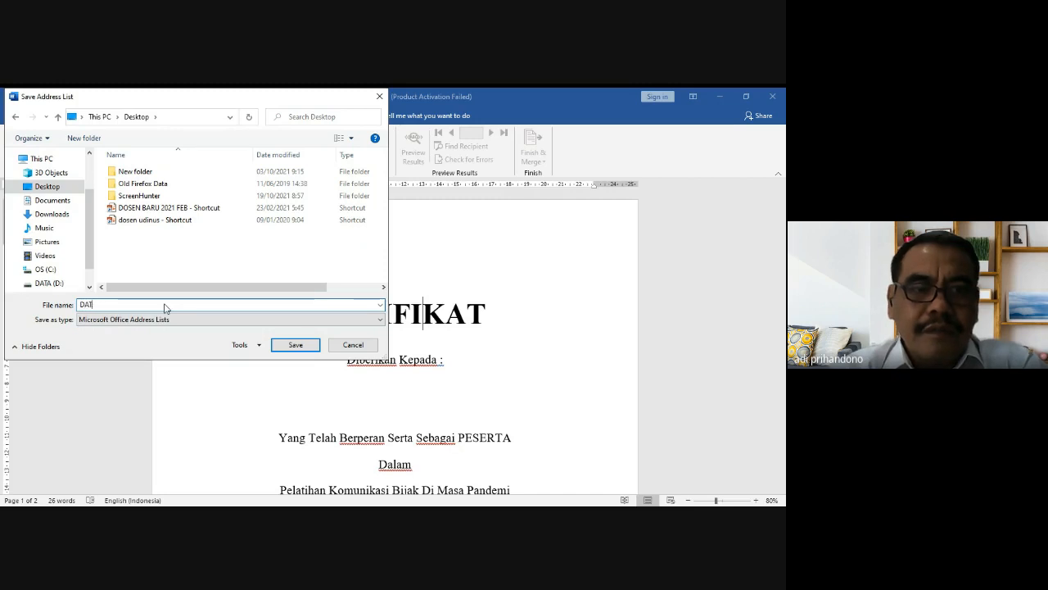
{"action": "key", "text": "BackSpace"}
{"action": "key", "text": "BackSpace"}
{"action": "type", "text": "LIST"}
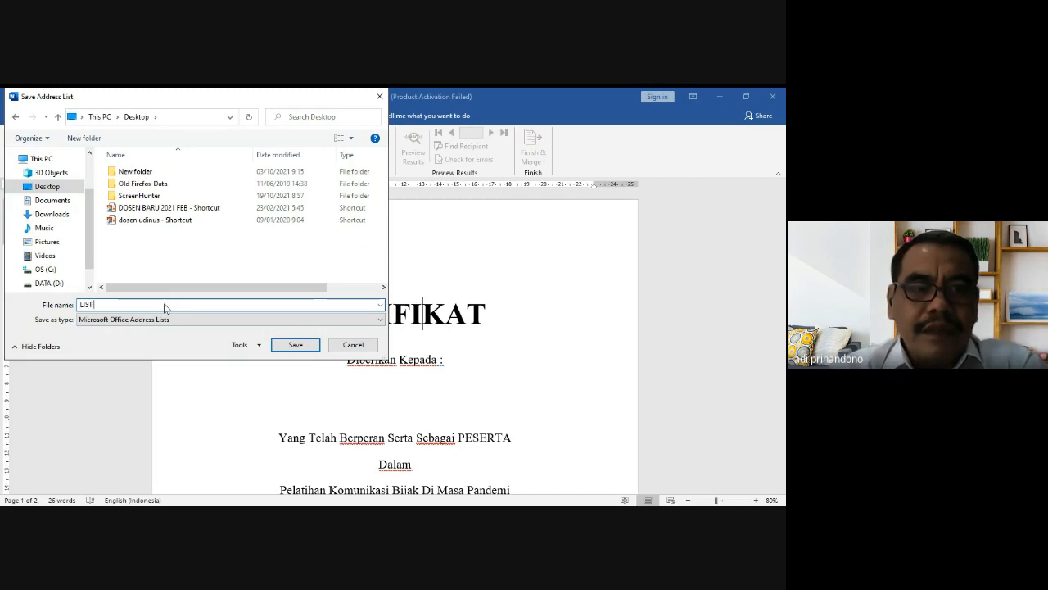
{"action": "type", "text": " SERTIFIKAT"}
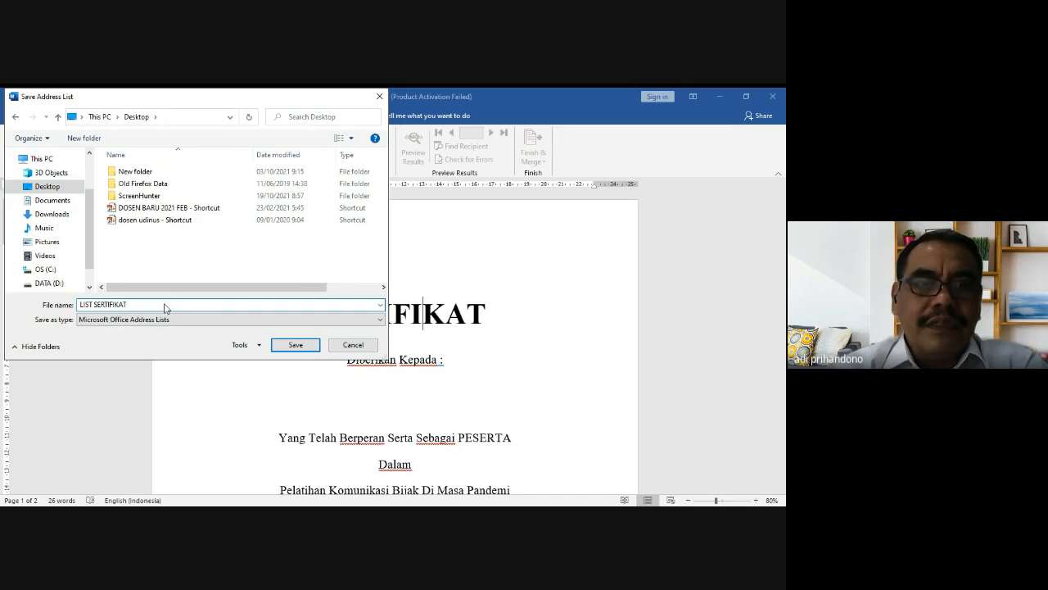
{"action": "left_click", "coordinate": [290, 344]}
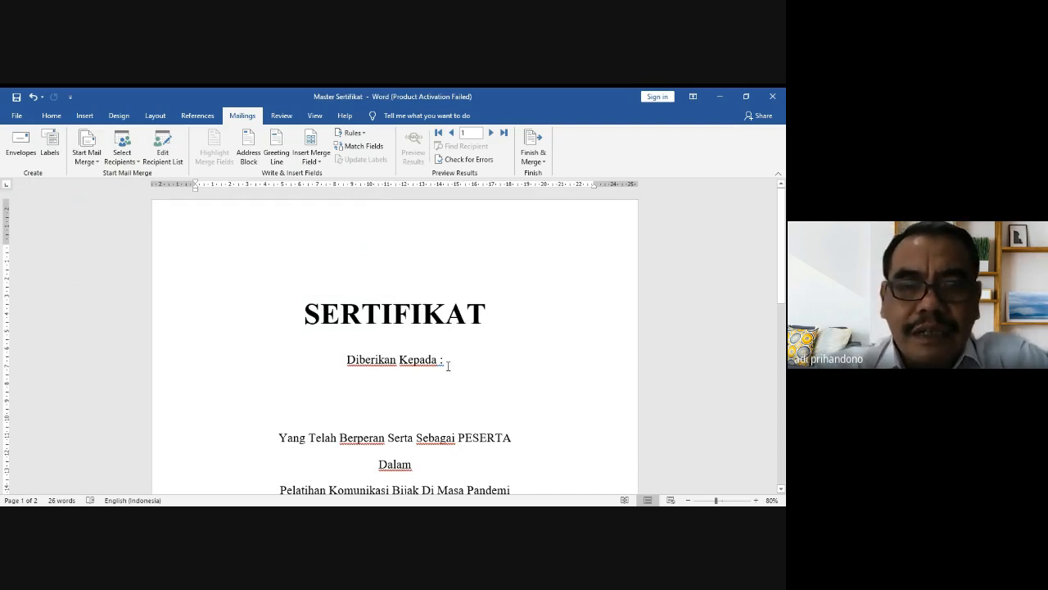
Step: Delete the blank paragraph above the SERTIFIKAT title
{"action": "left_click", "coordinate": [394, 255]}
{"action": "key", "text": "Delete"}
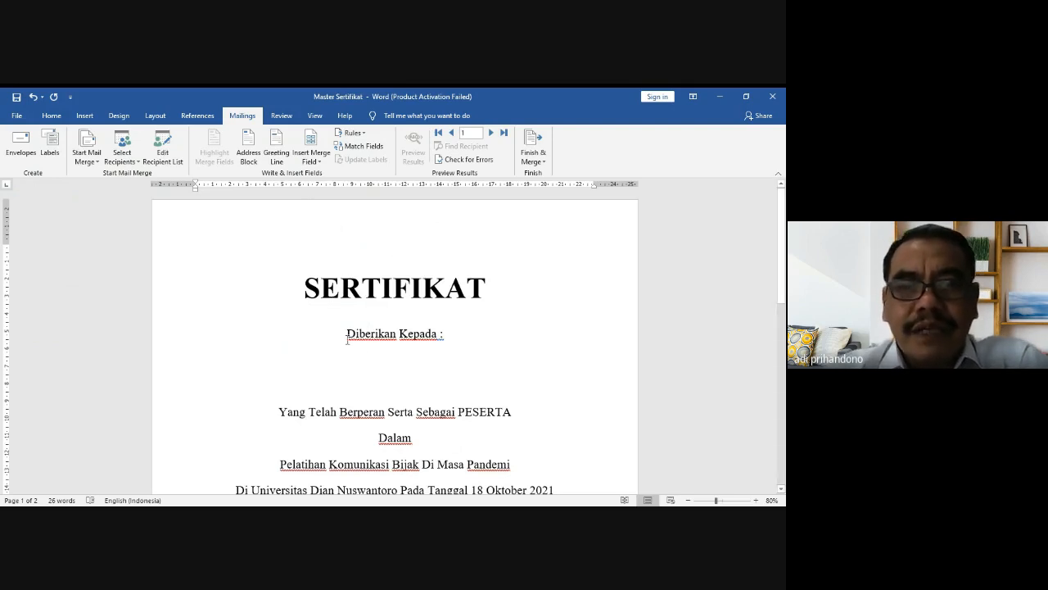
Step: Insert «NIM», «Nama» and «Fakultas» merge fields on separate lines below 'Diberikan Kepada :'
{"action": "left_click", "coordinate": [451, 339]}
{"action": "key", "text": "Return"}
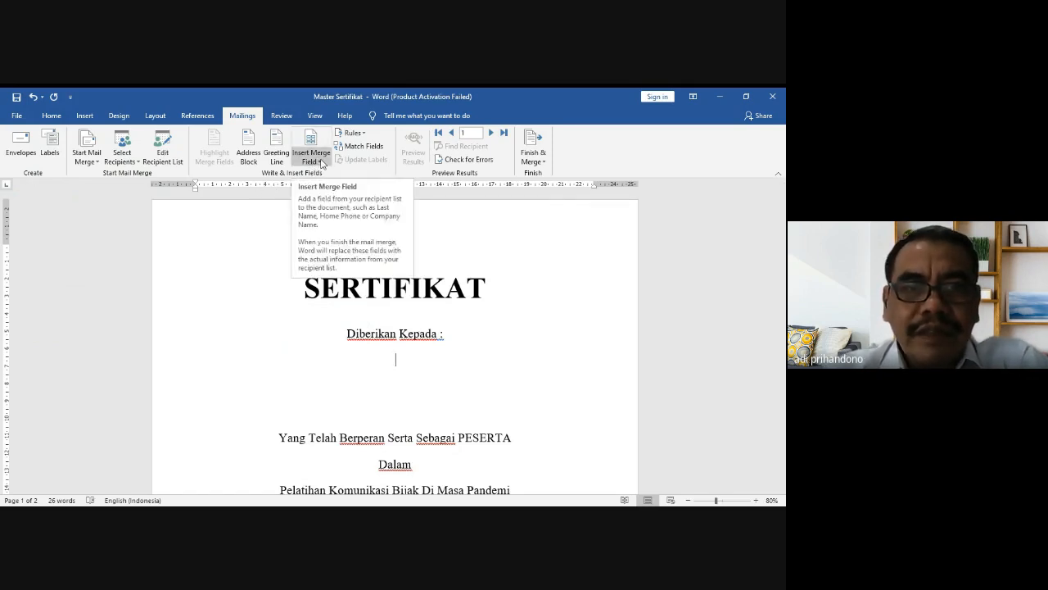
{"action": "left_click", "coordinate": [321, 163]}
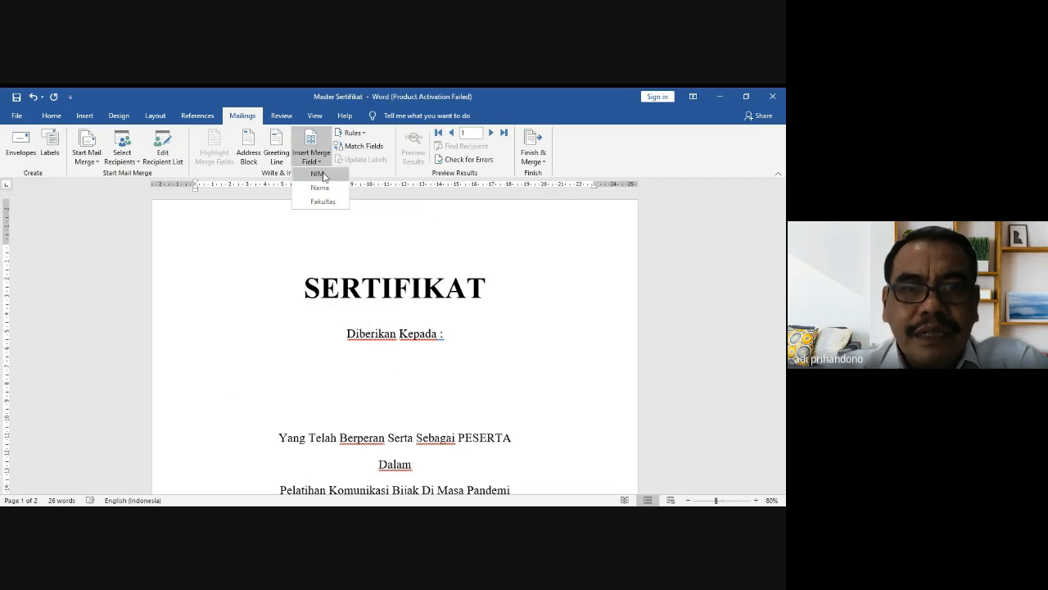
{"action": "left_click", "coordinate": [319, 174]}
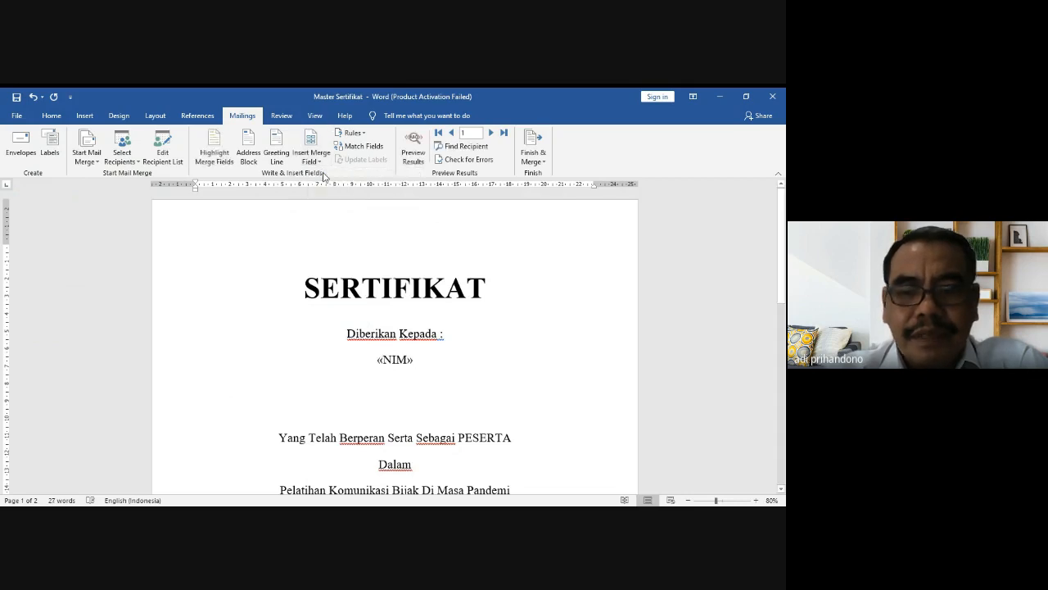
{"action": "key", "text": "Return"}
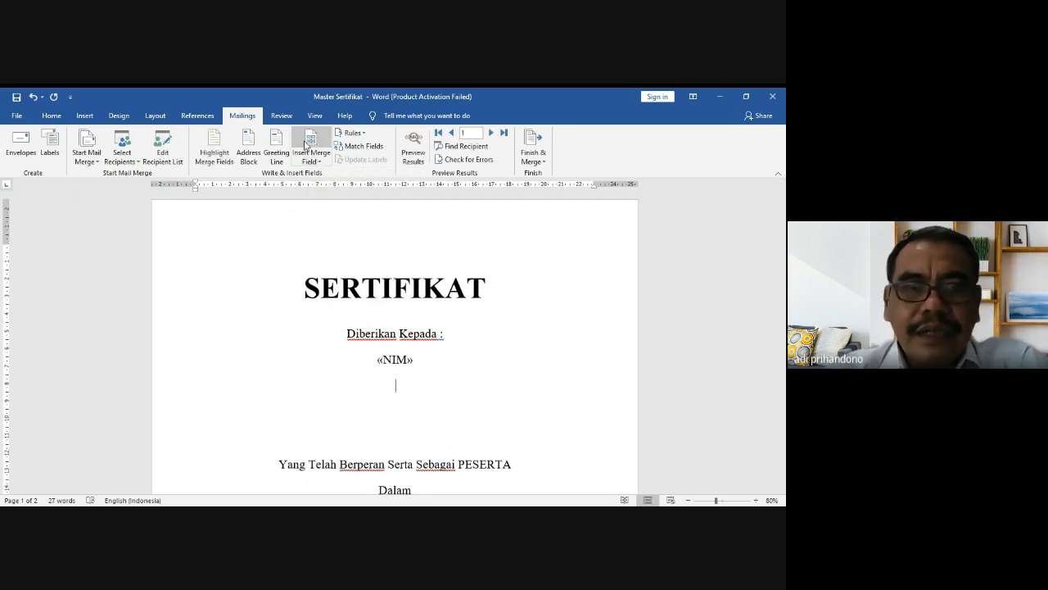
{"action": "left_click", "coordinate": [312, 158]}
{"action": "left_click", "coordinate": [321, 187]}
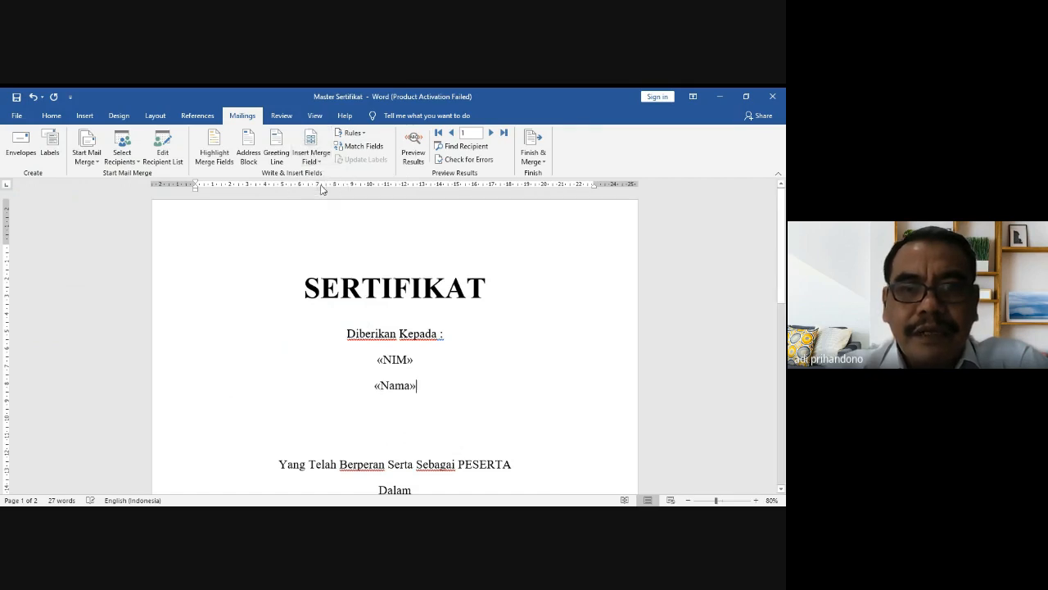
{"action": "key", "text": "Return"}
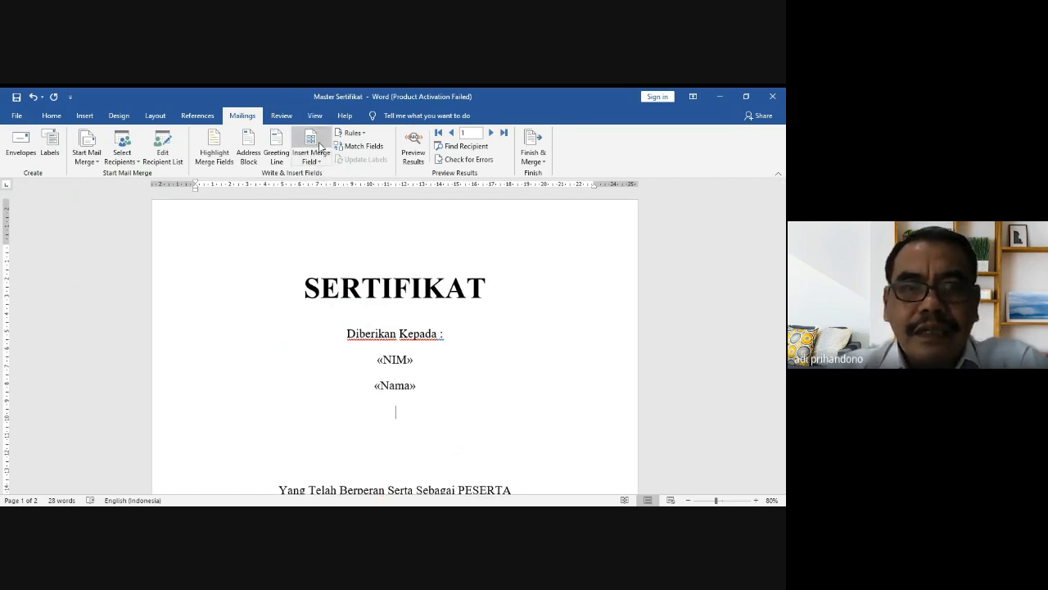
{"action": "left_click", "coordinate": [317, 164]}
{"action": "left_click", "coordinate": [321, 202]}
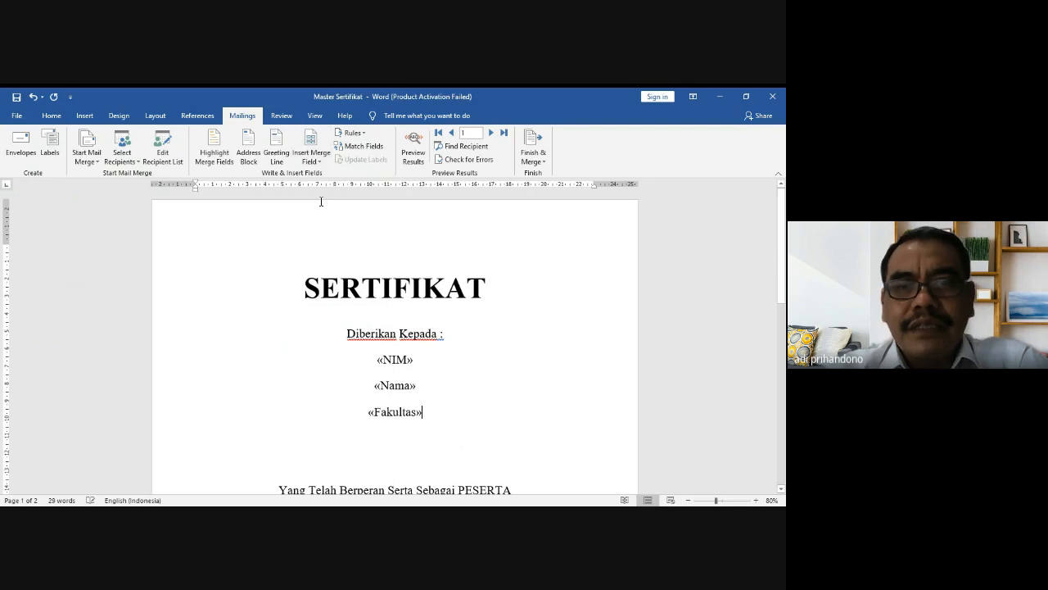
{"action": "key", "text": "Return"}
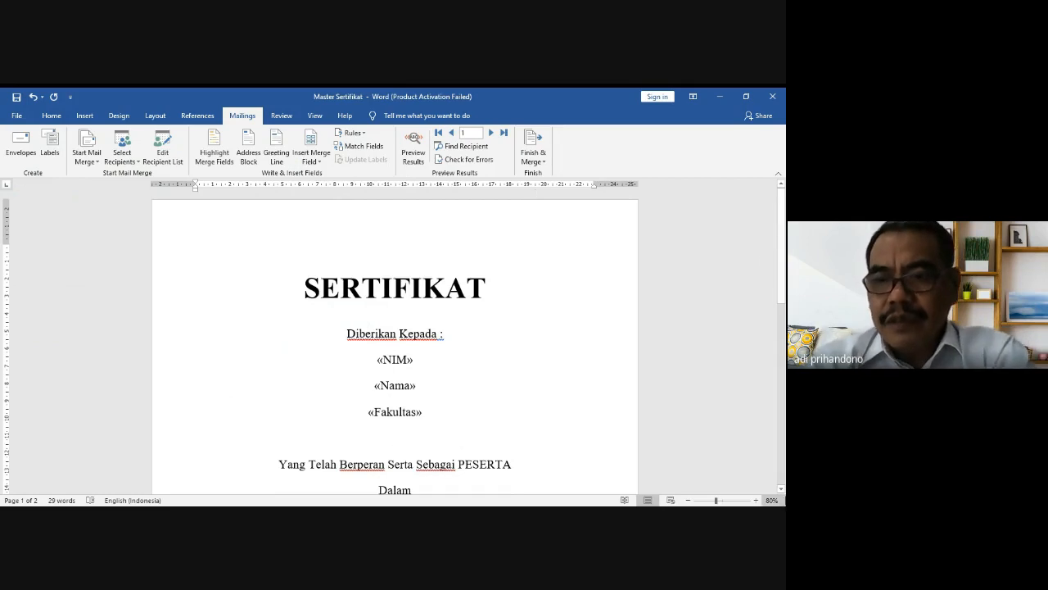
{"action": "left_click", "coordinate": [781, 488]}
Step: Remove the blank line under «Fakultas» and set the closing paragraphs to 1.15 line spacing
{"action": "left_click", "coordinate": [780, 489]}
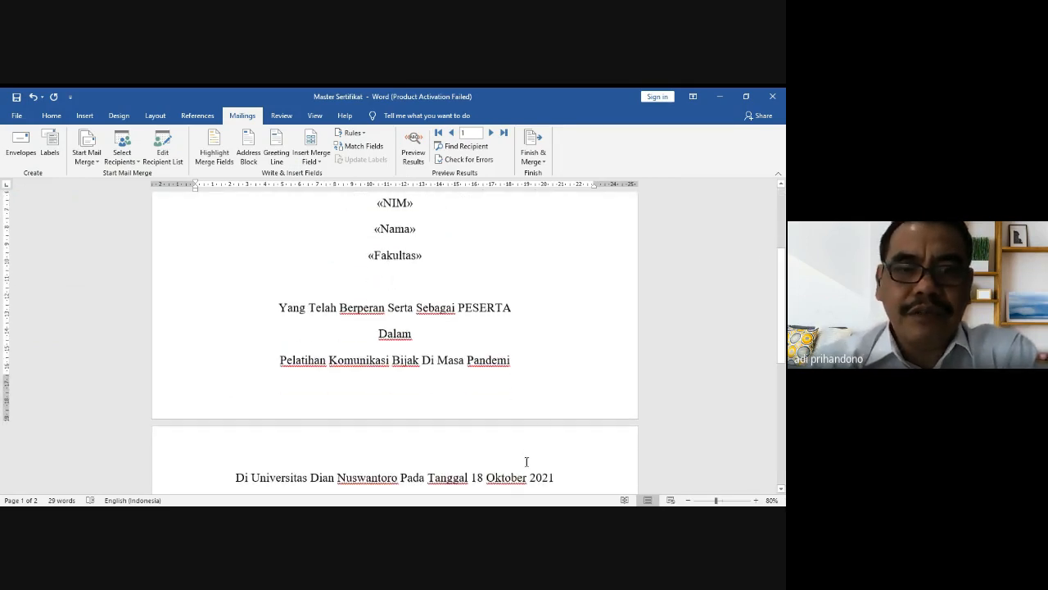
{"action": "left_click", "coordinate": [480, 293]}
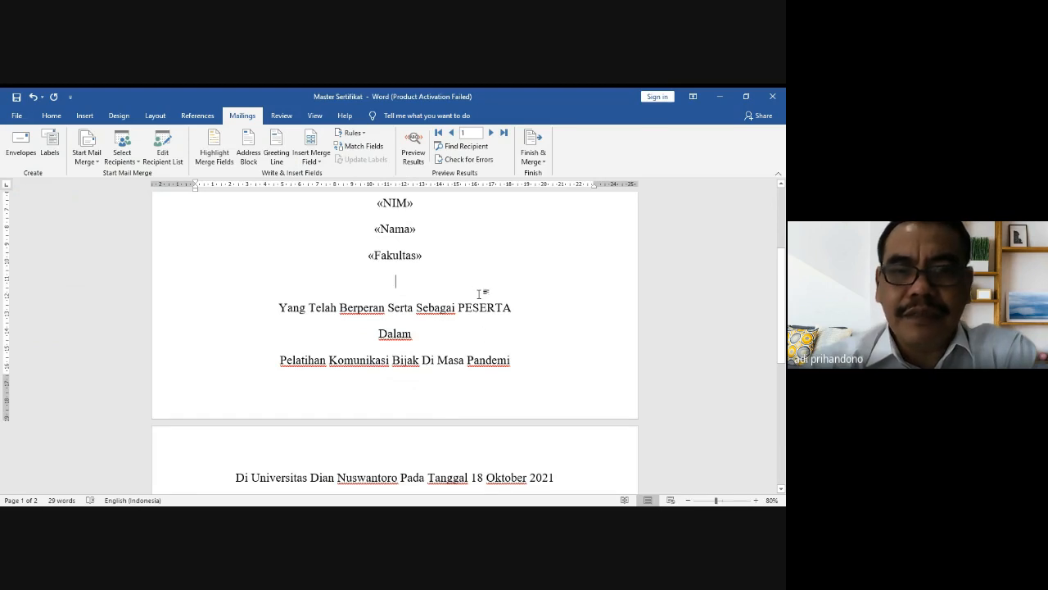
{"action": "key", "text": "BackSpace"}
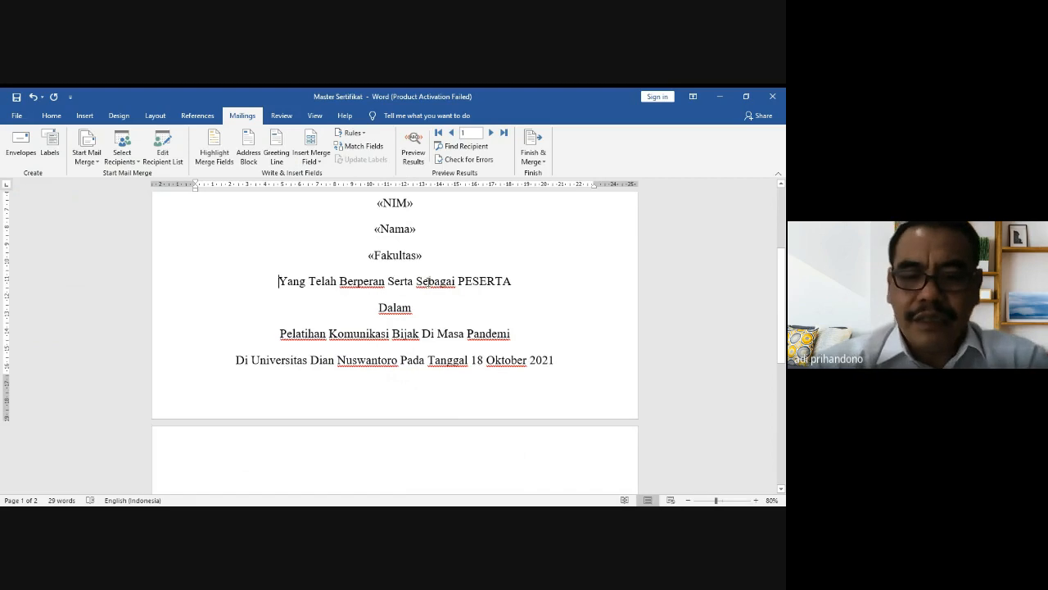
{"action": "key", "text": "shift+Down"}
{"action": "key", "text": "shift+Down"}
{"action": "key", "text": "shift+Down"}
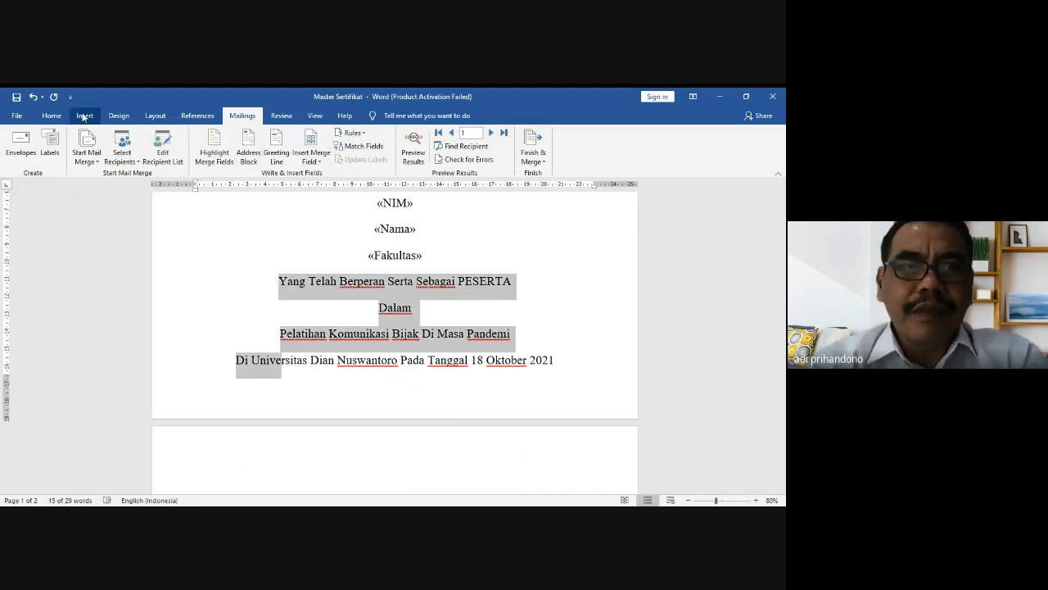
{"action": "left_click", "coordinate": [51, 116]}
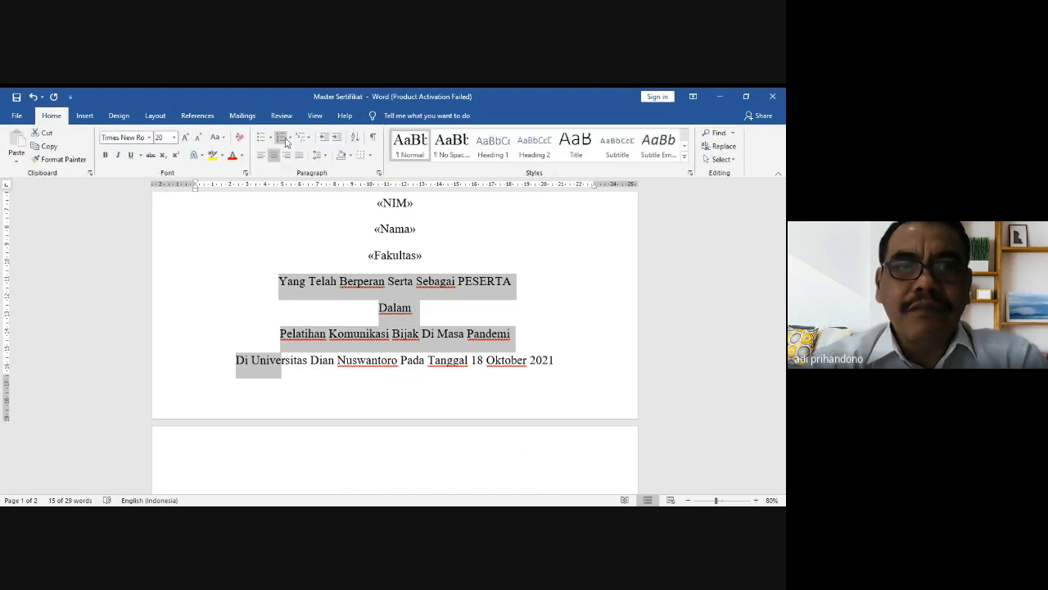
{"action": "left_click", "coordinate": [328, 158]}
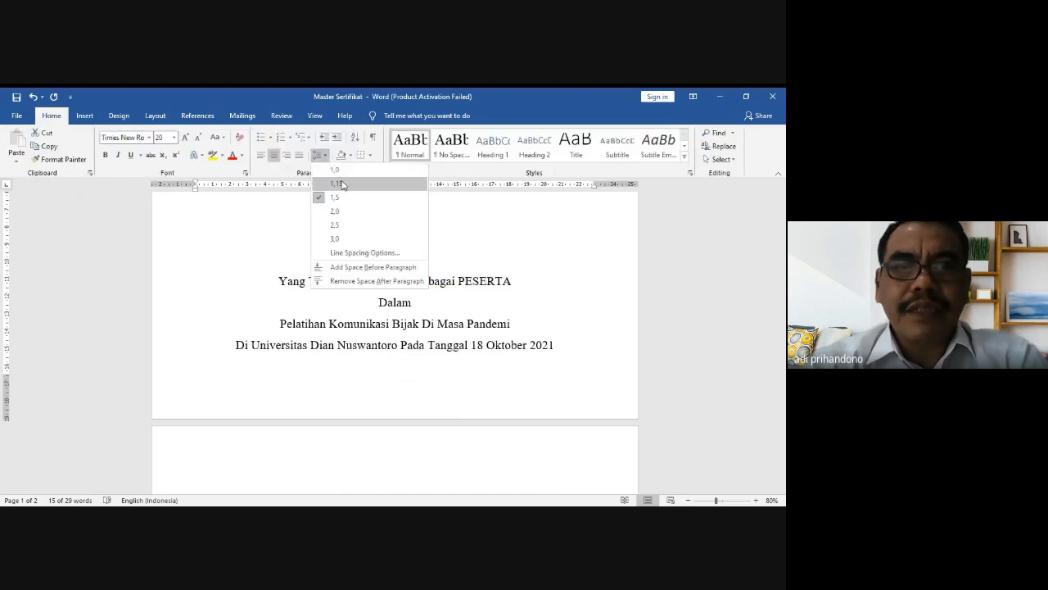
{"action": "left_click", "coordinate": [344, 185]}
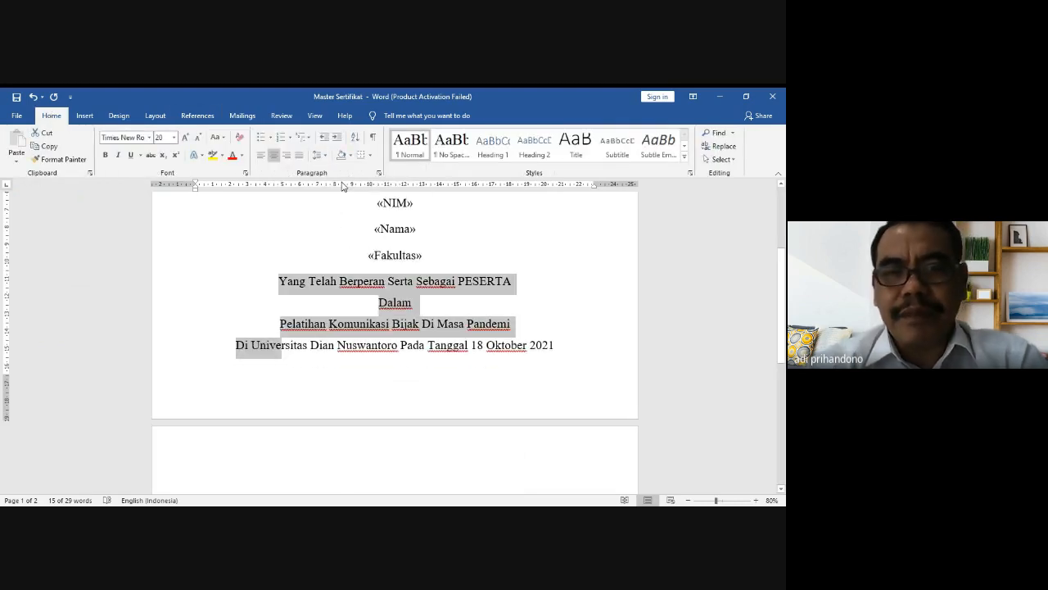
Step: Add a smaller-font empty line after «Fakultas» and delete the empty second page
{"action": "left_click", "coordinate": [444, 255]}
{"action": "key", "text": "Return"}
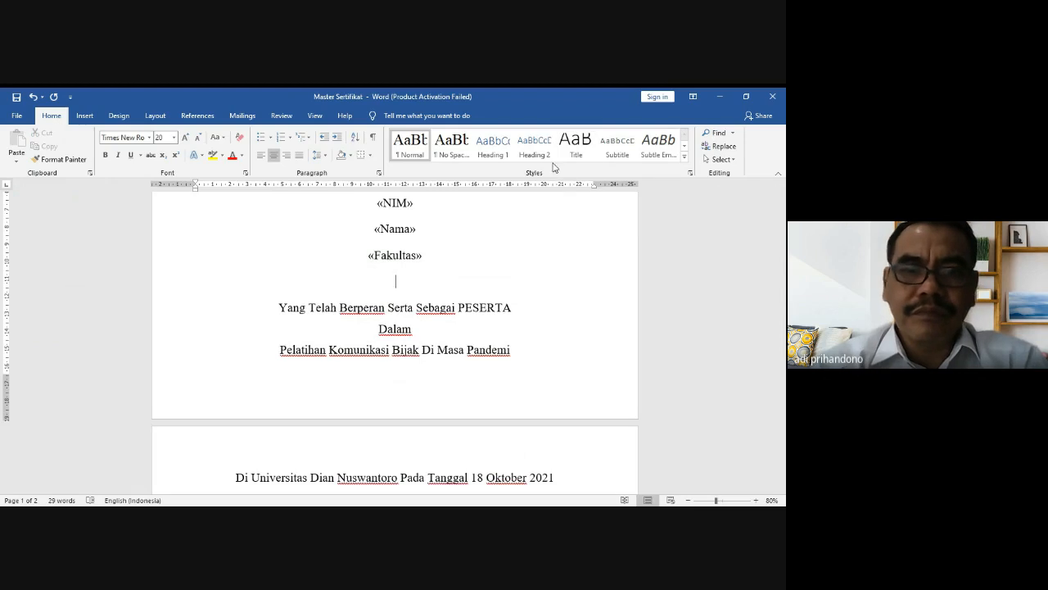
{"action": "left_click", "coordinate": [199, 138]}
{"action": "left_click", "coordinate": [200, 139]}
{"action": "left_click", "coordinate": [200, 139]}
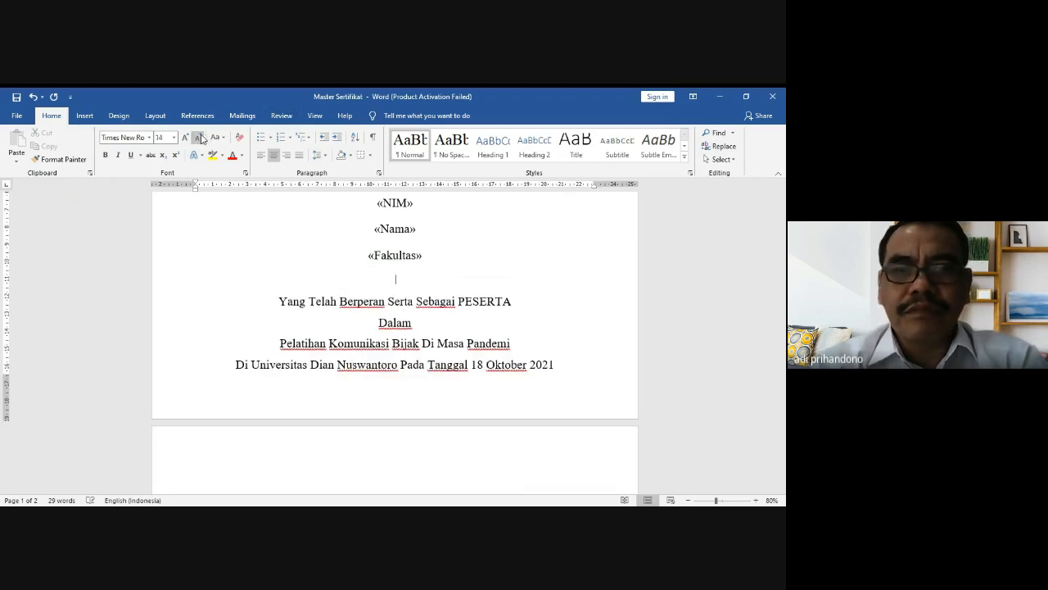
{"action": "left_click", "coordinate": [491, 239]}
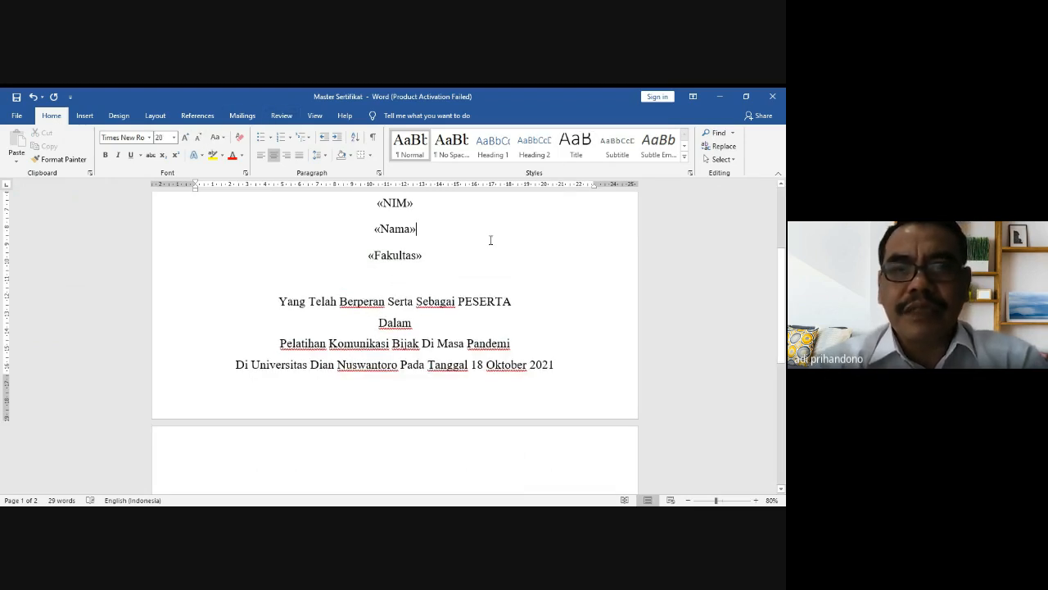
{"action": "left_click", "coordinate": [567, 368]}
{"action": "key", "text": "Delete"}
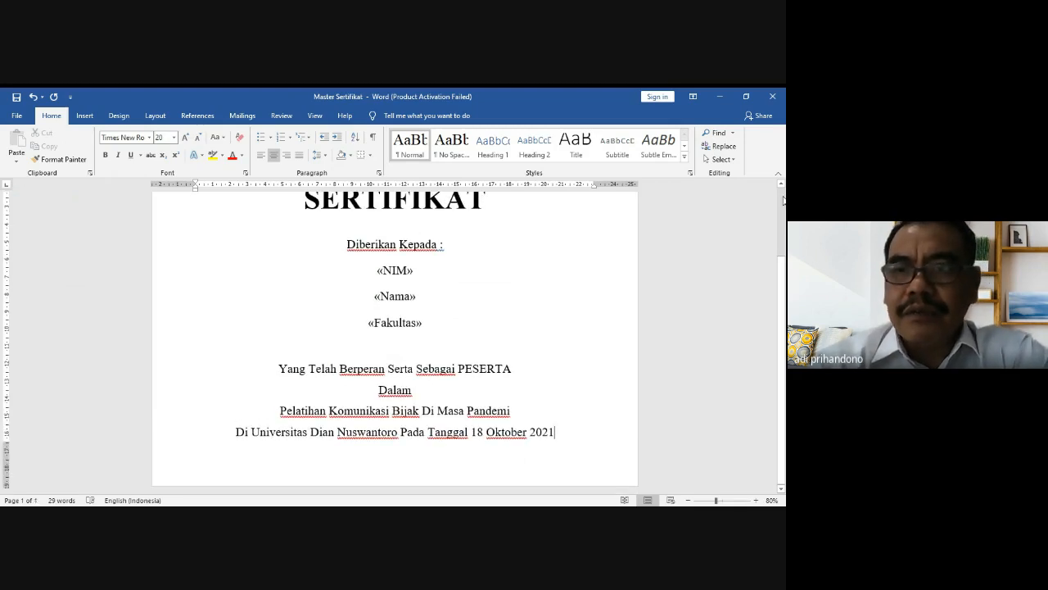
Step: Scroll back to the certificate title and show the Mailings commands
{"action": "left_click", "coordinate": [780, 190]}
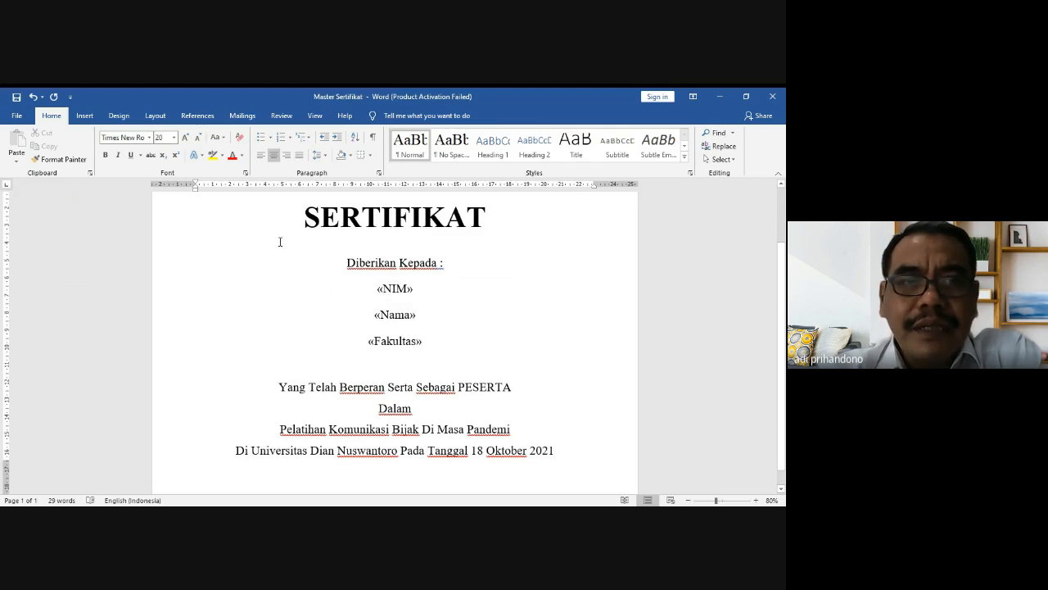
{"action": "left_click", "coordinate": [242, 115]}
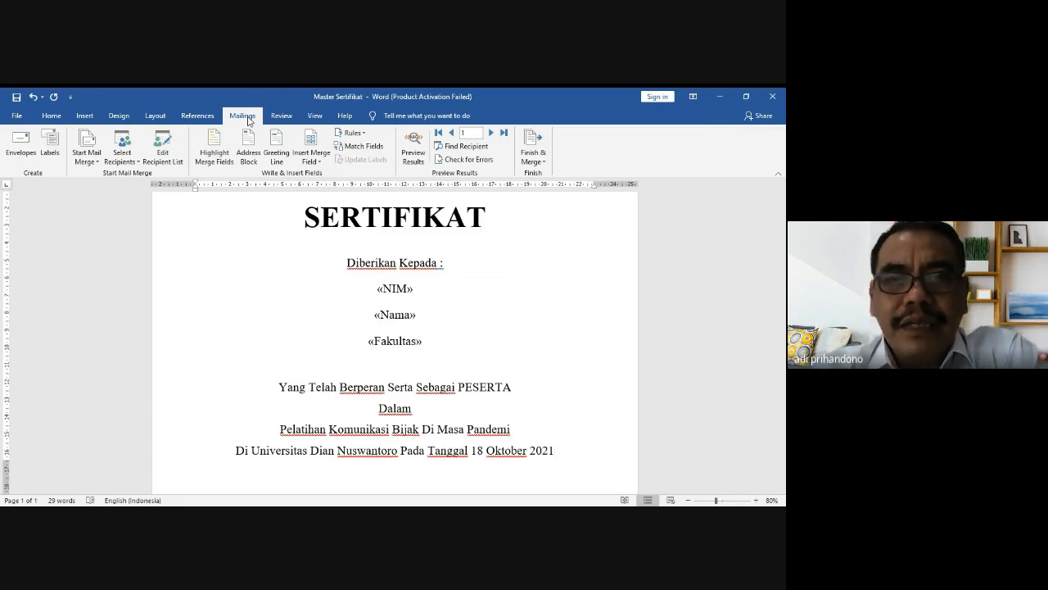
Step: Preview the certificate with recipient data and step through to record 5 (TEKNIK)
{"action": "left_click", "coordinate": [421, 145]}
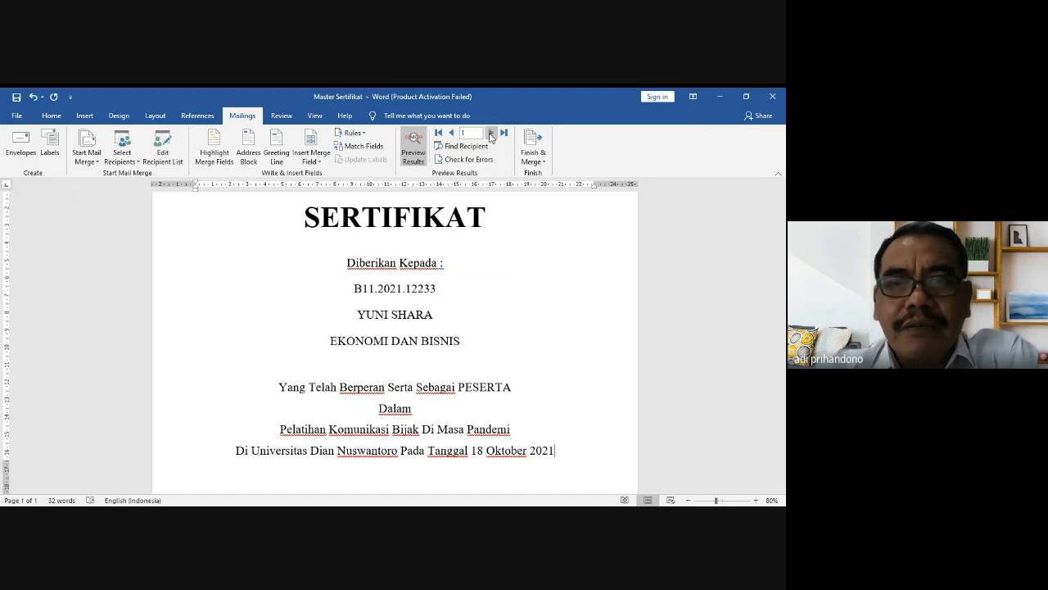
{"action": "left_click", "coordinate": [492, 134]}
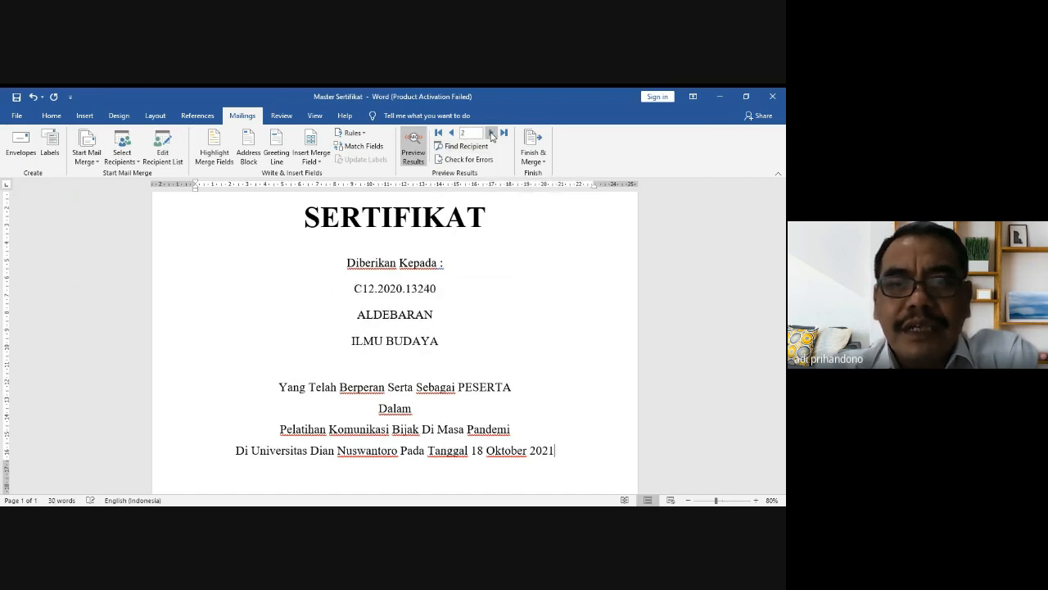
{"action": "left_click", "coordinate": [491, 134]}
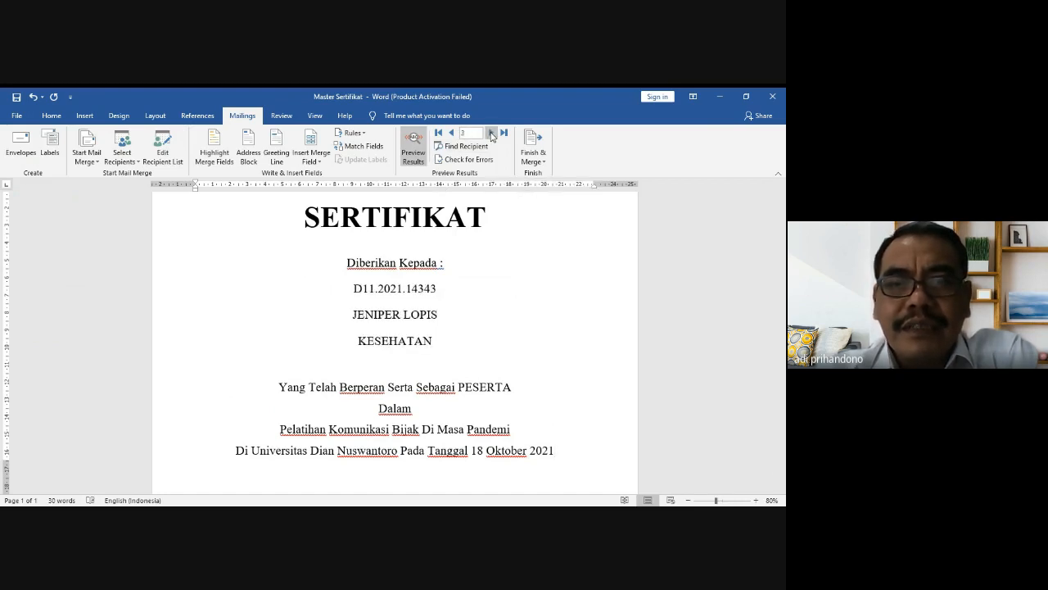
{"action": "left_click", "coordinate": [492, 135]}
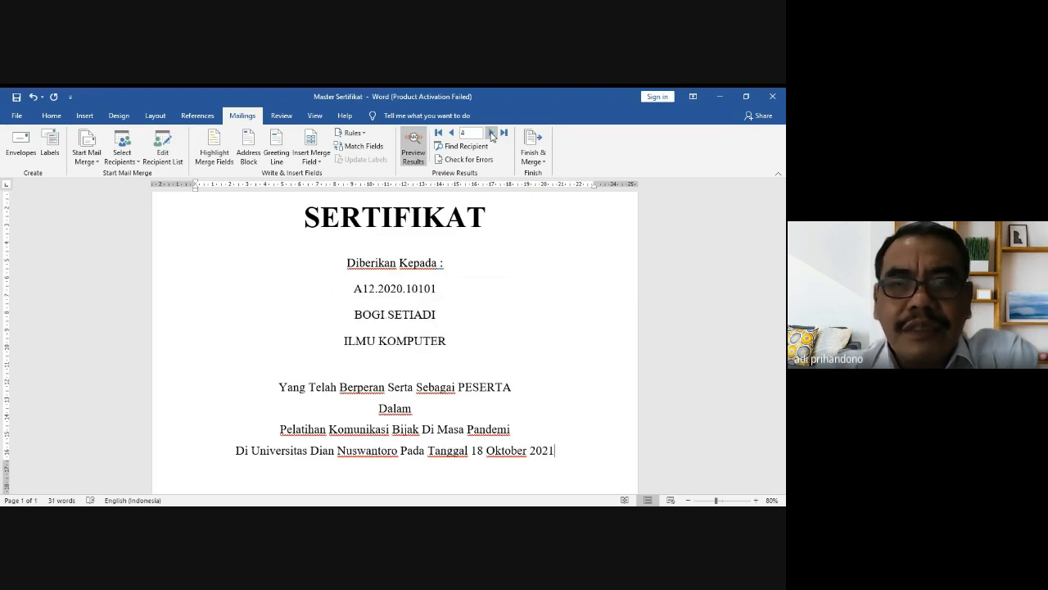
{"action": "left_click", "coordinate": [491, 134]}
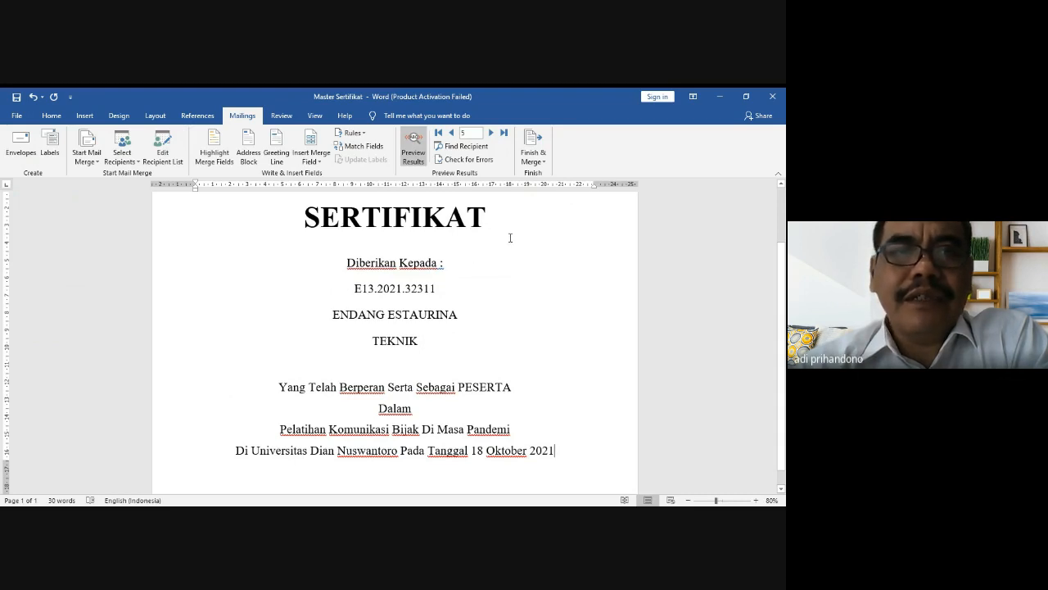
{"action": "left_click", "coordinate": [541, 164]}
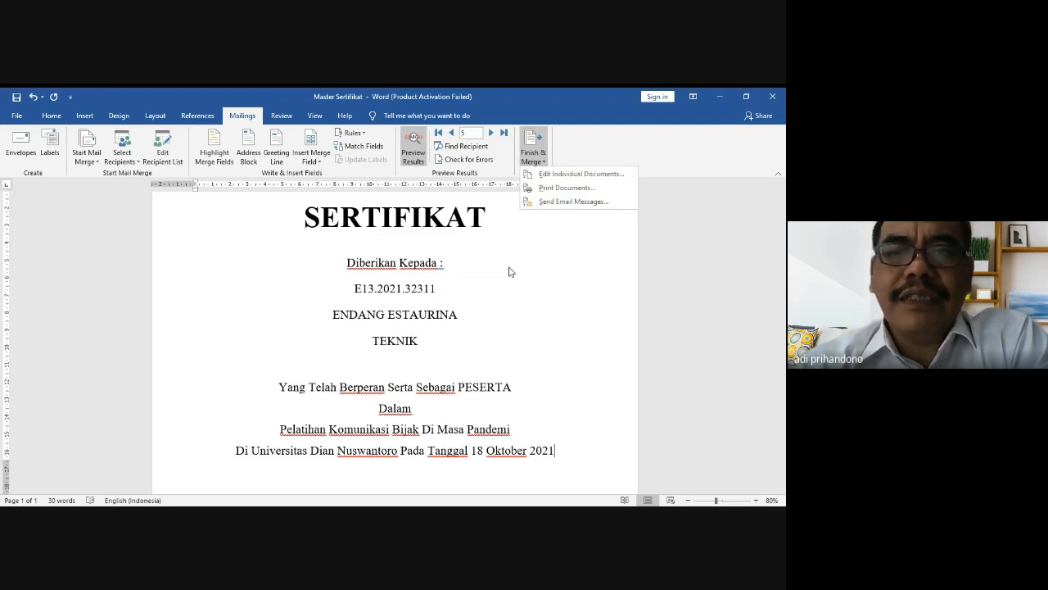
{"action": "left_click", "coordinate": [539, 246]}
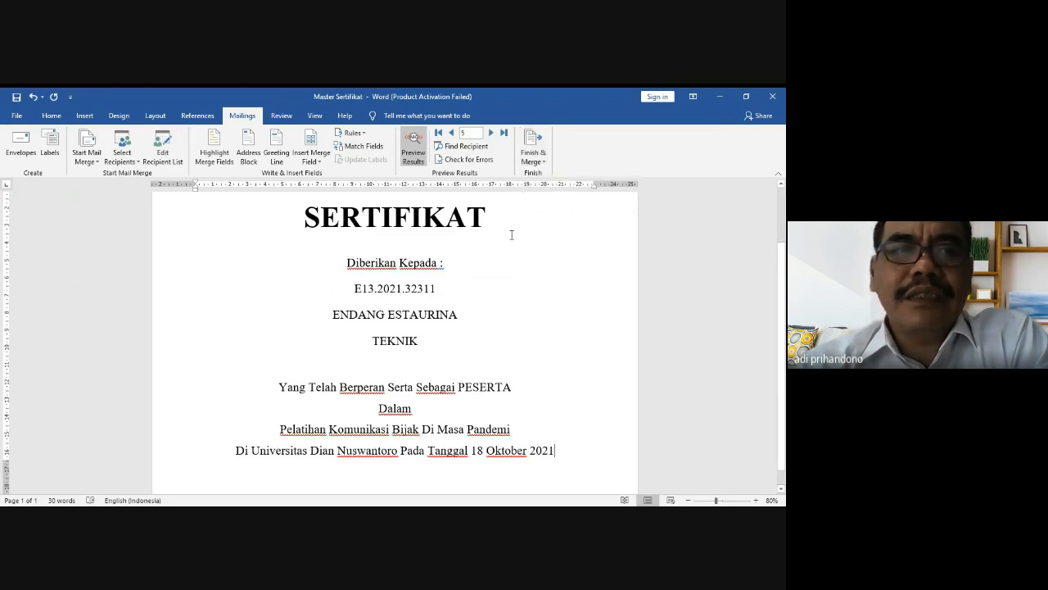
{"action": "left_click", "coordinate": [23, 118]}
{"action": "left_click", "coordinate": [17, 123]}
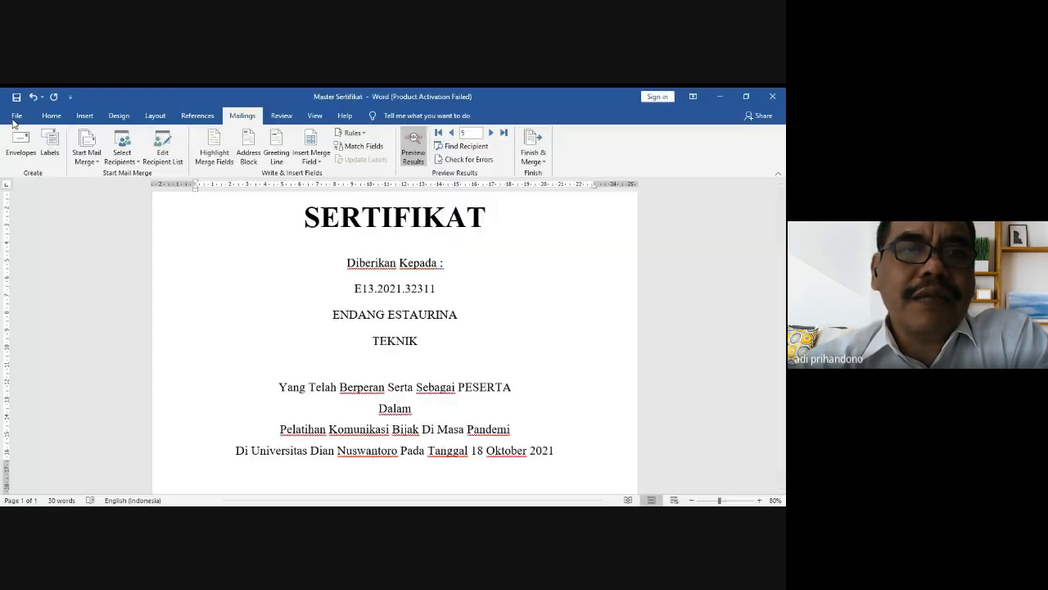
{"action": "left_click", "coordinate": [17, 119]}
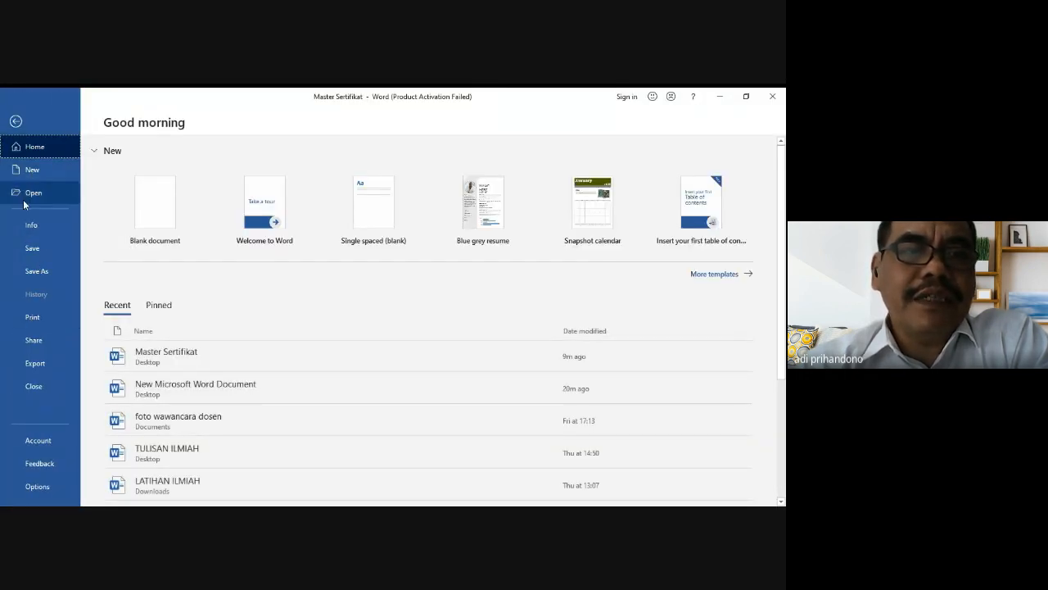
{"action": "left_click", "coordinate": [16, 121]}
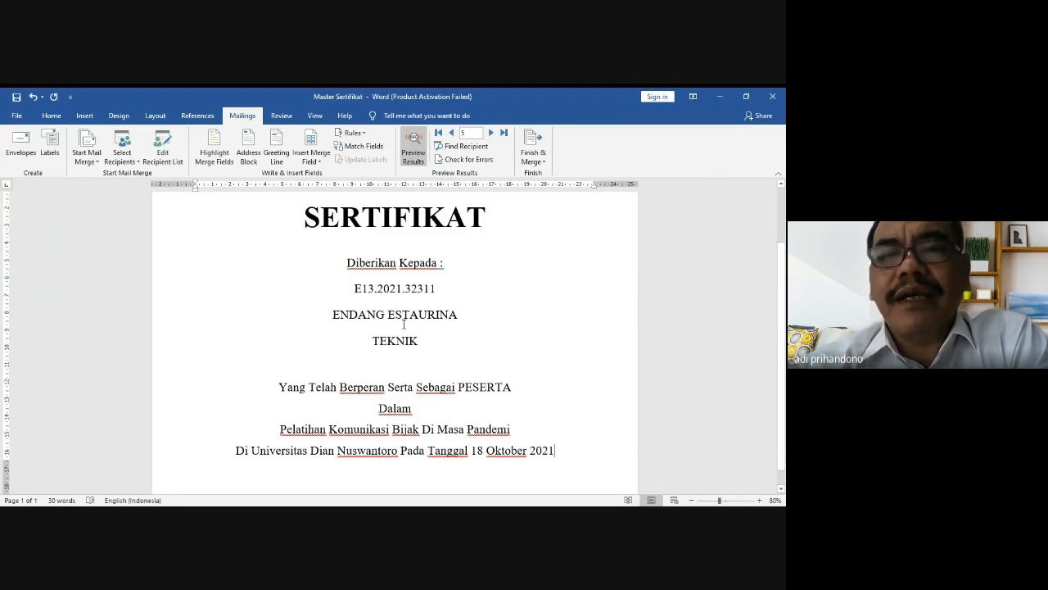
Step: Choose Finish & Merge > Edit Individual Documents to bring up the Merge to New Document dialog
{"action": "left_click", "coordinate": [544, 163]}
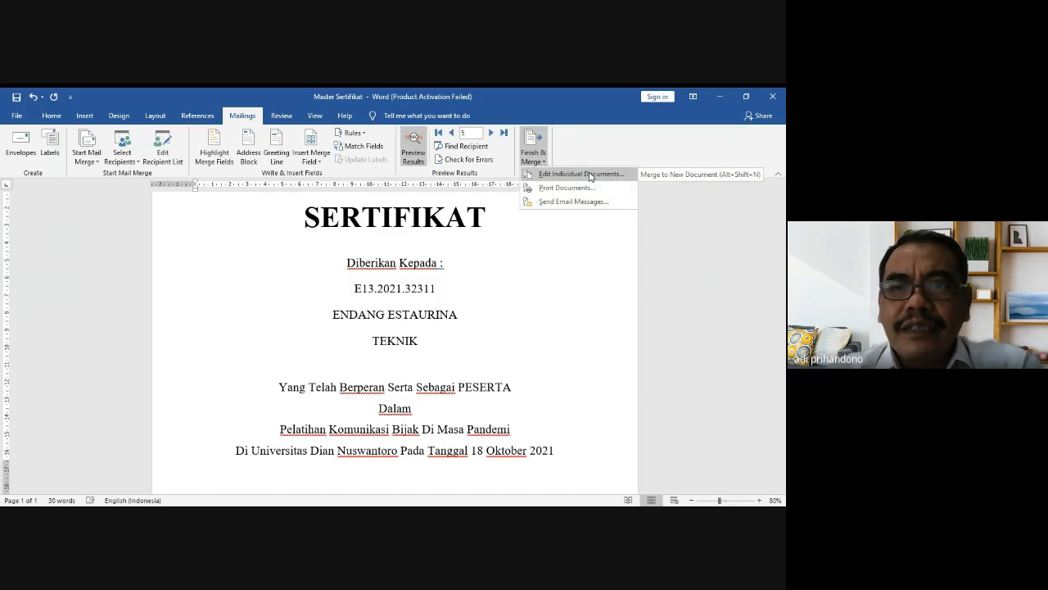
{"action": "left_click", "coordinate": [583, 173]}
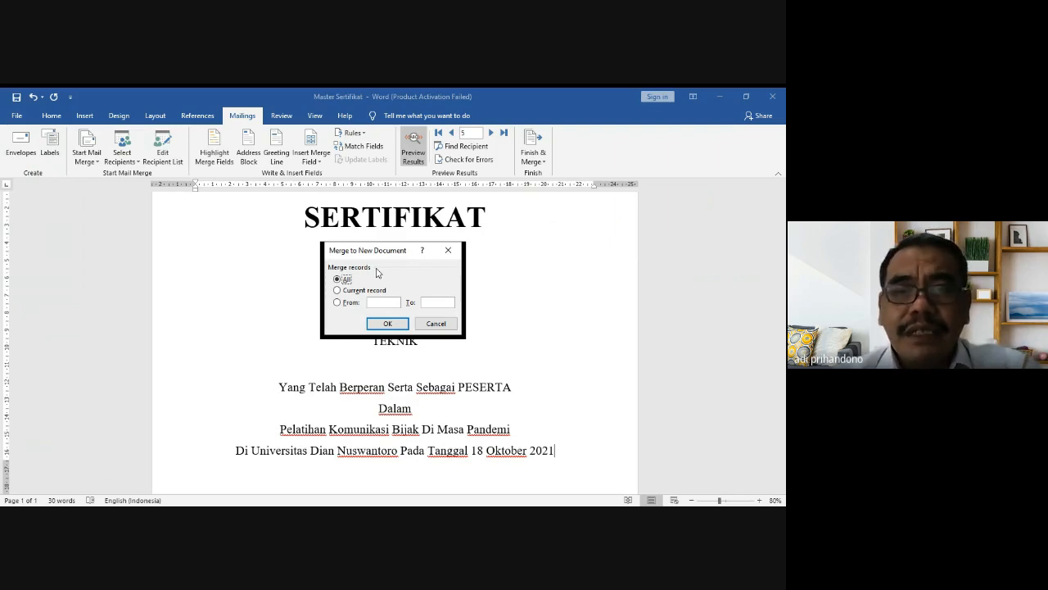
Step: Reopen the Merge to New Document dialog, move it aside, and merge All records
{"action": "left_click", "coordinate": [436, 323]}
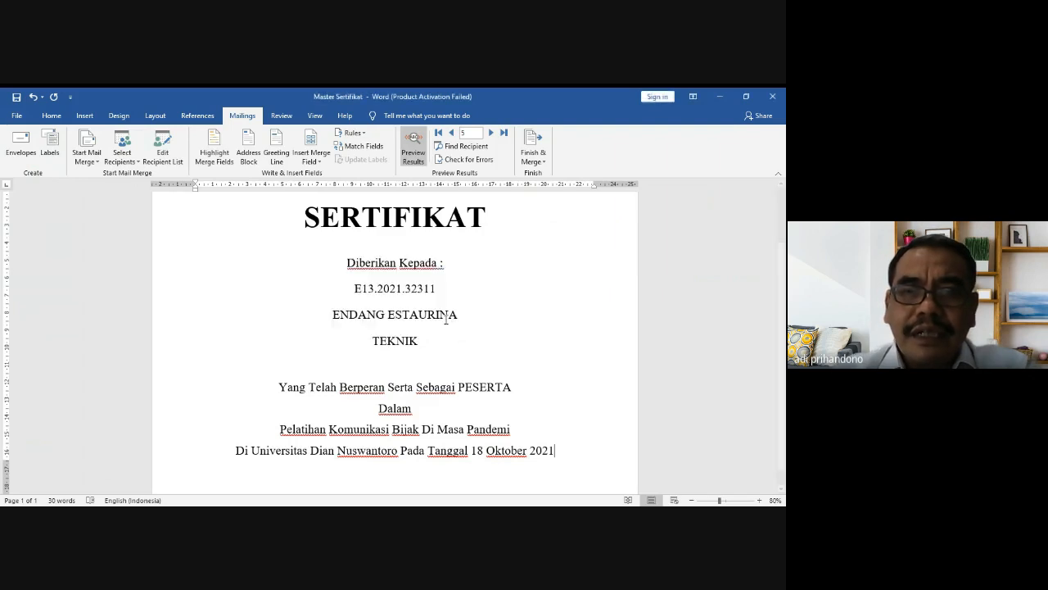
{"action": "left_click", "coordinate": [544, 164]}
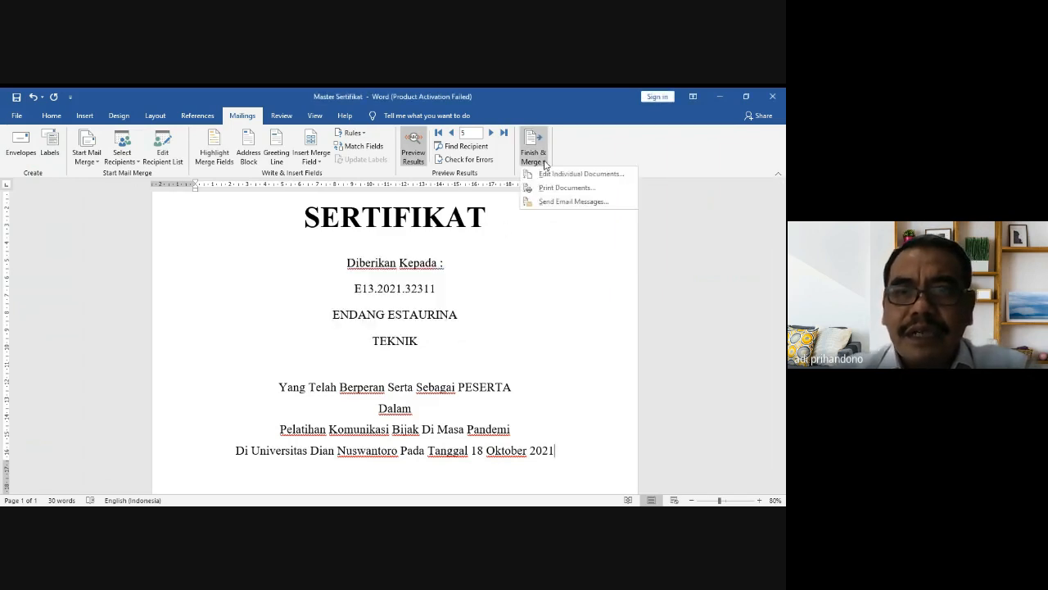
{"action": "left_click", "coordinate": [572, 174]}
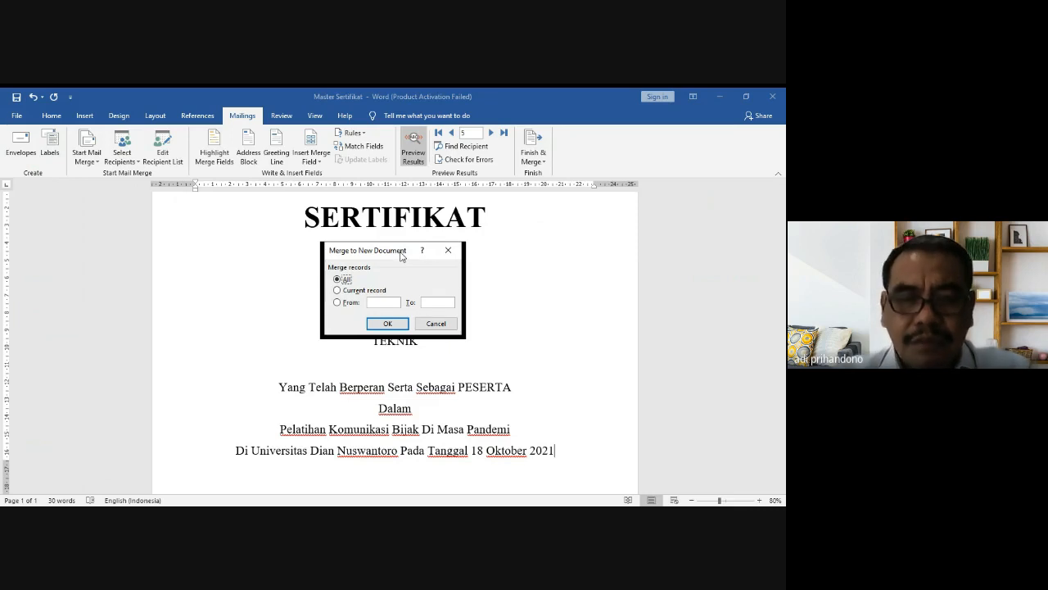
{"action": "left_click_drag", "start_coordinate": [401, 256], "coordinate": [572, 266]}
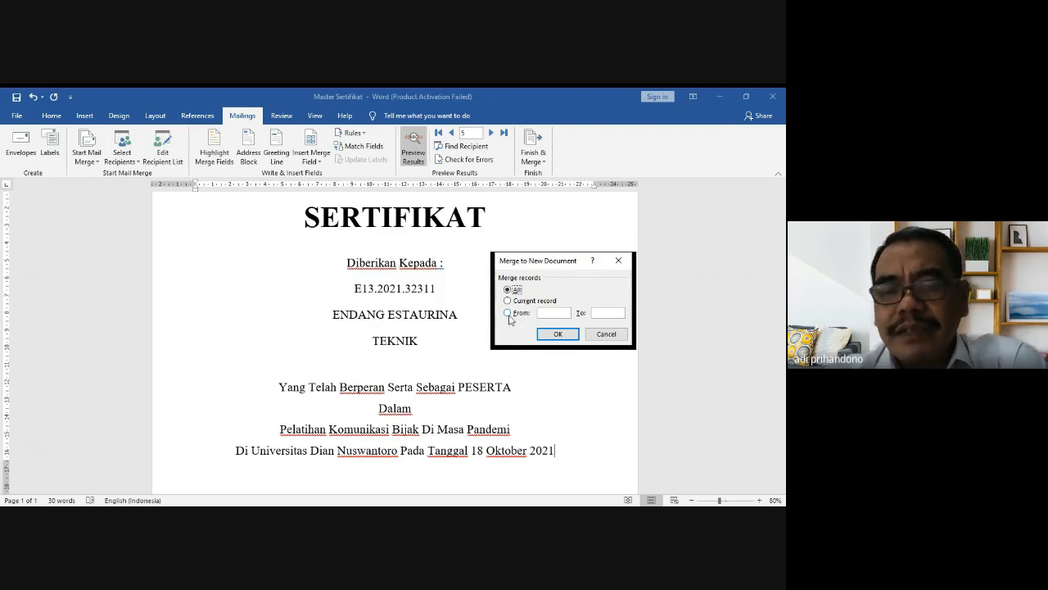
{"action": "left_click", "coordinate": [508, 315]}
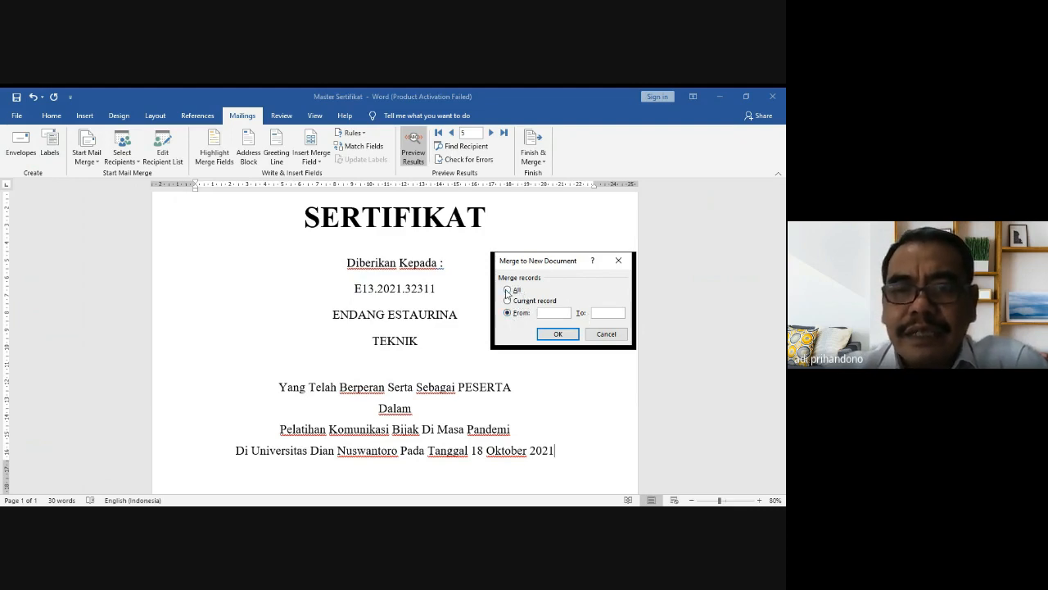
{"action": "left_click", "coordinate": [519, 290]}
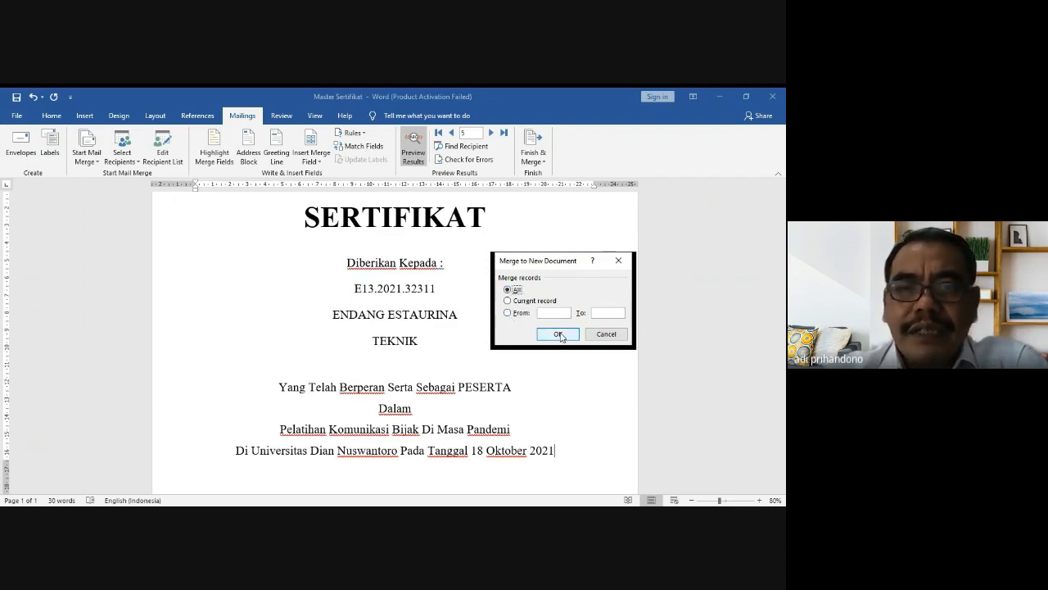
{"action": "left_click", "coordinate": [559, 334]}
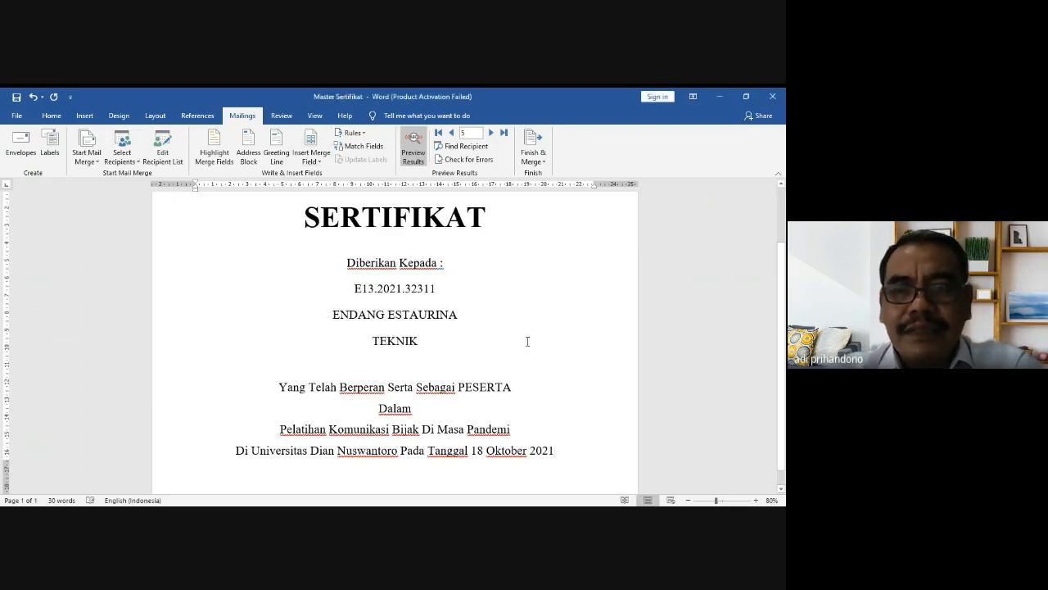
{"action": "left_click", "coordinate": [688, 500]}
Step: Zoom out to see the whole page and place the cursor above the SERTIFIKAT title
{"action": "left_click", "coordinate": [688, 501]}
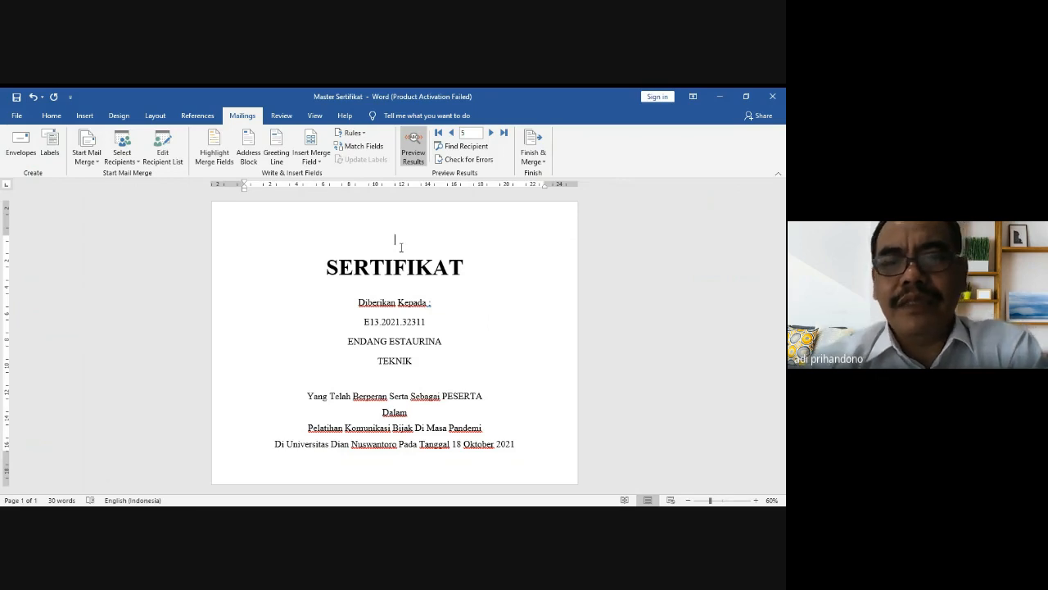
{"action": "left_click", "coordinate": [401, 247]}
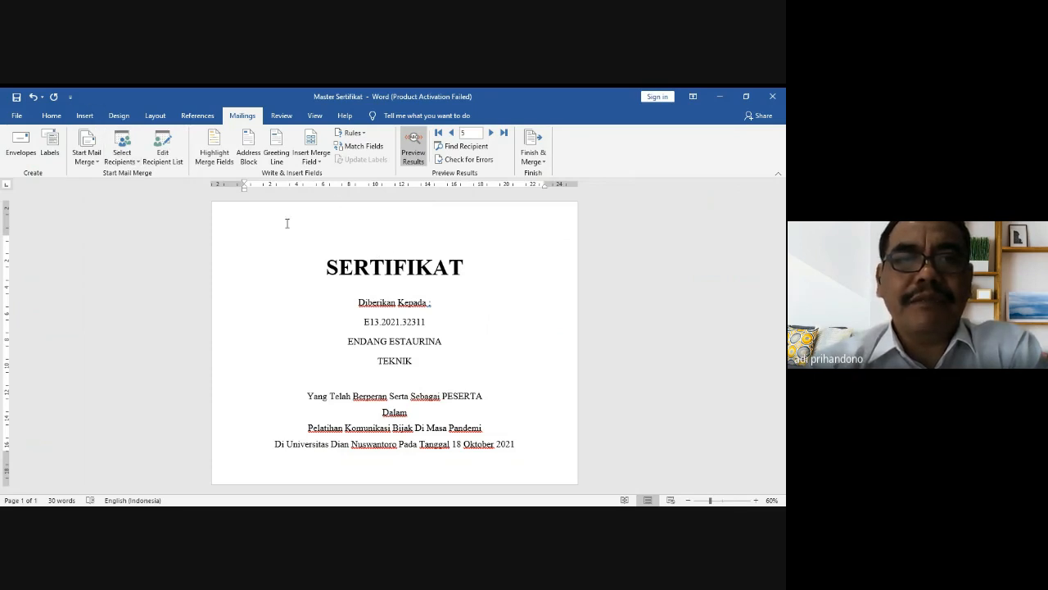
Step: Pick the Right Triangle from the Basic Shapes in the Insert Shapes gallery
{"action": "left_click", "coordinate": [86, 117]}
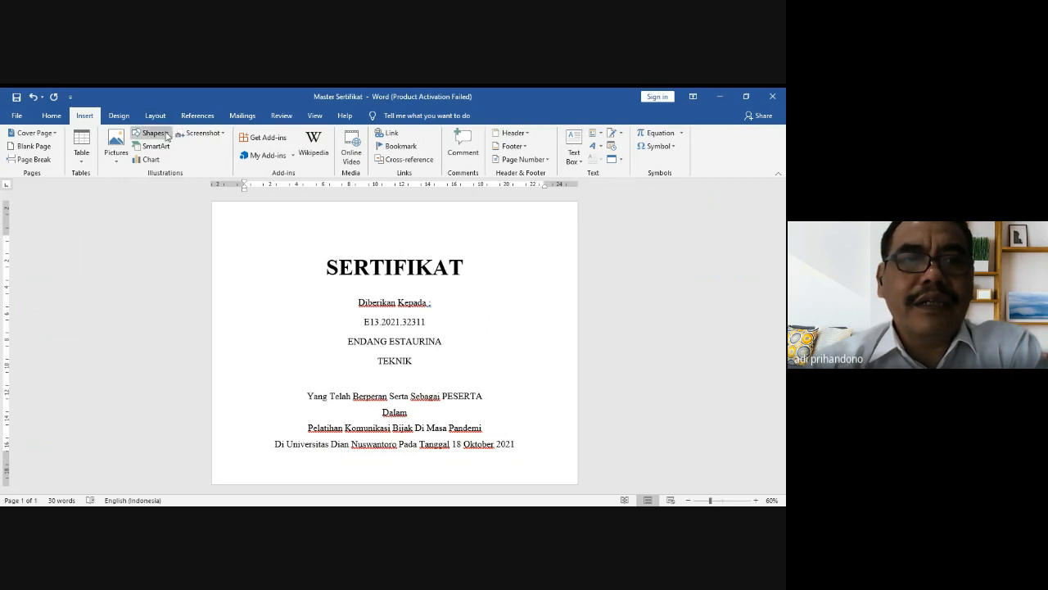
{"action": "left_click", "coordinate": [152, 132]}
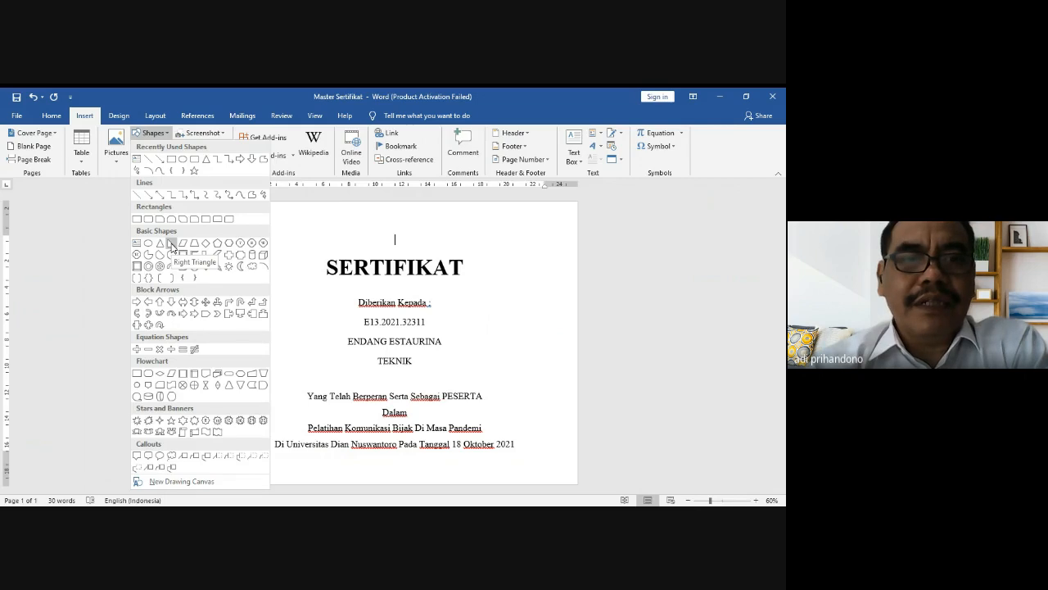
{"action": "left_click", "coordinate": [171, 243]}
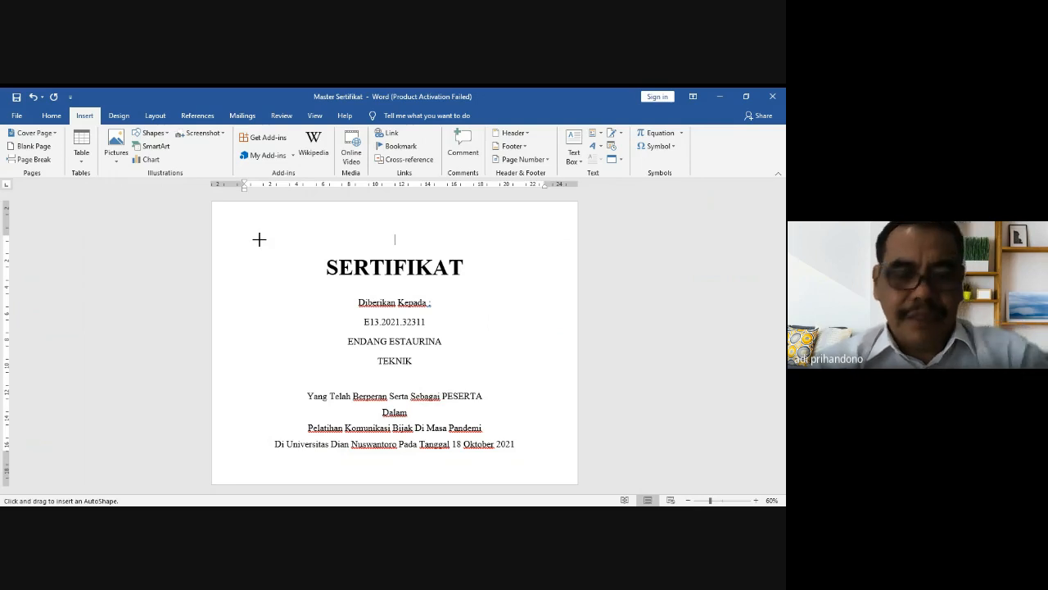
Step: Drag out a right triangle over the top-left title area of the certificate
{"action": "mouse_move", "coordinate": [259, 239]}
{"action": "left_mouse_down"}
{"action": "mouse_move", "coordinate": [319, 284]}
{"action": "mouse_move", "coordinate": [387, 276]}
{"action": "left_mouse_up"}
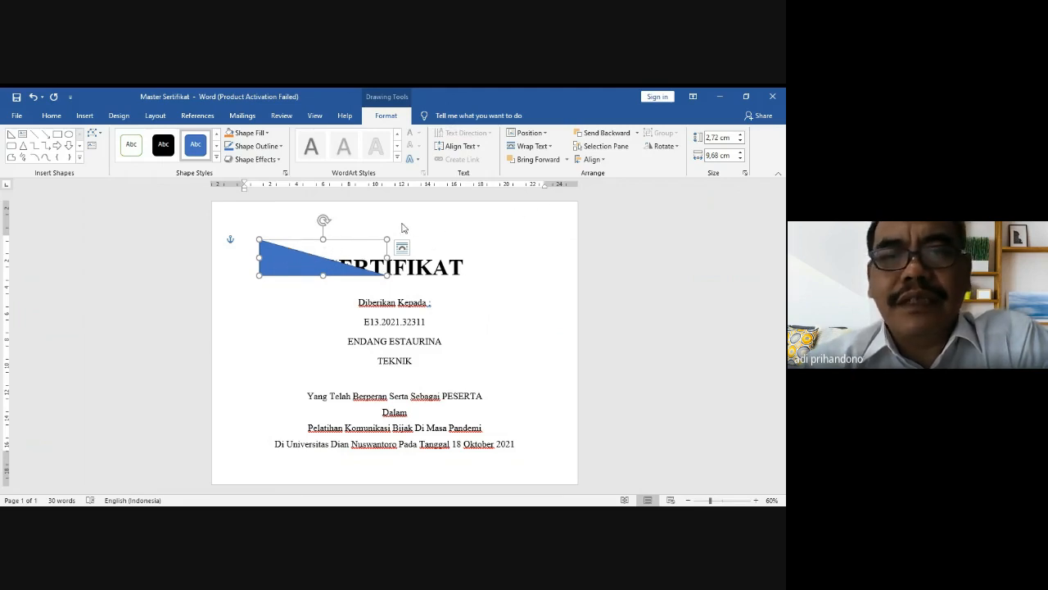
Step: Flip the triangle vertically so its long edge runs along the top
{"action": "left_click", "coordinate": [678, 147]}
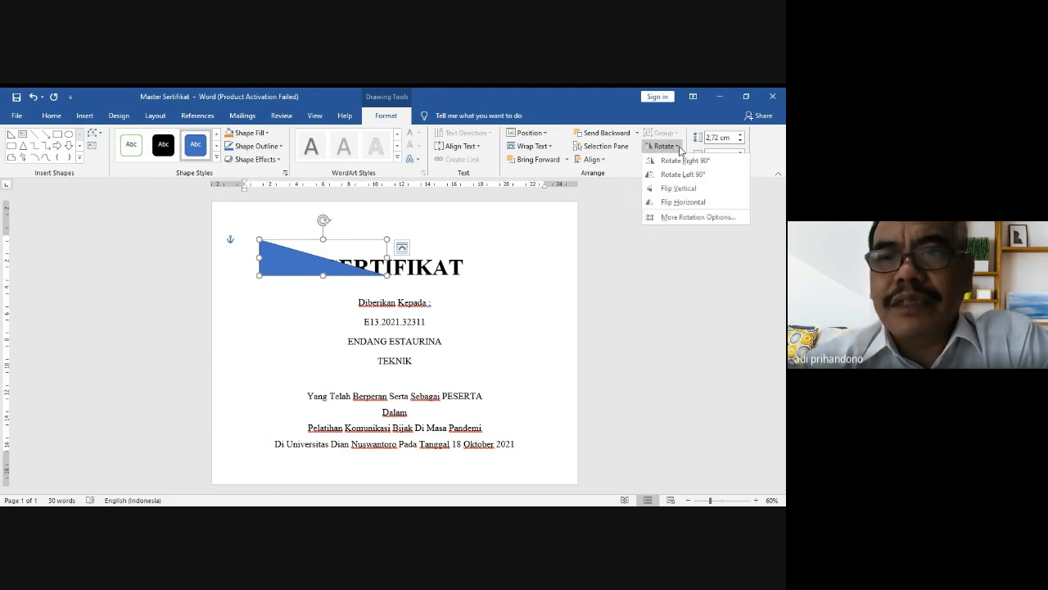
{"action": "left_click", "coordinate": [681, 190]}
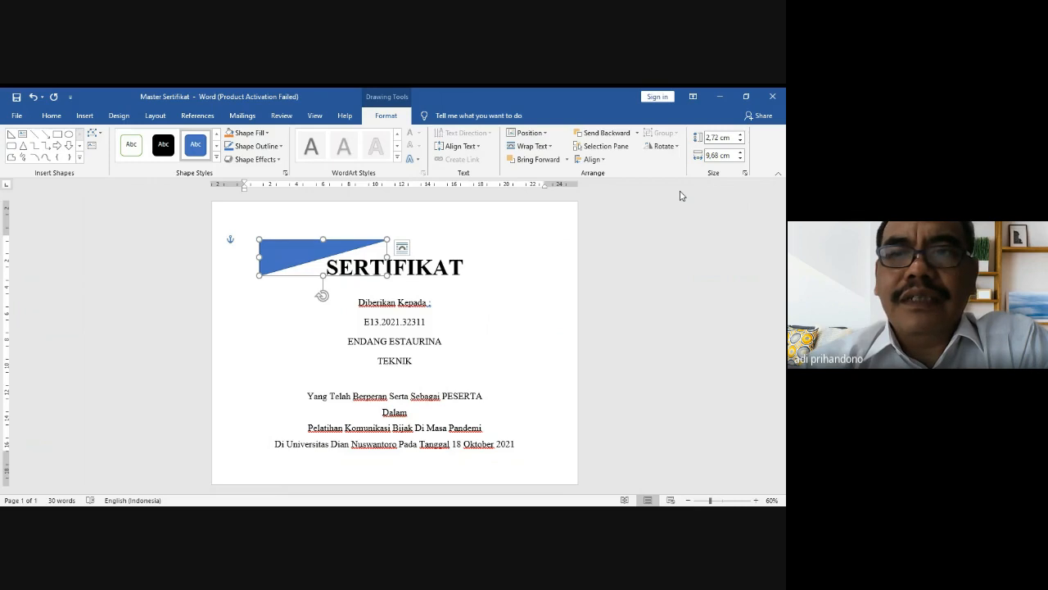
Step: Set the triangle to 3 cm height and 10 cm width, then duplicate it with Ctrl+D
{"action": "left_click", "coordinate": [718, 137]}
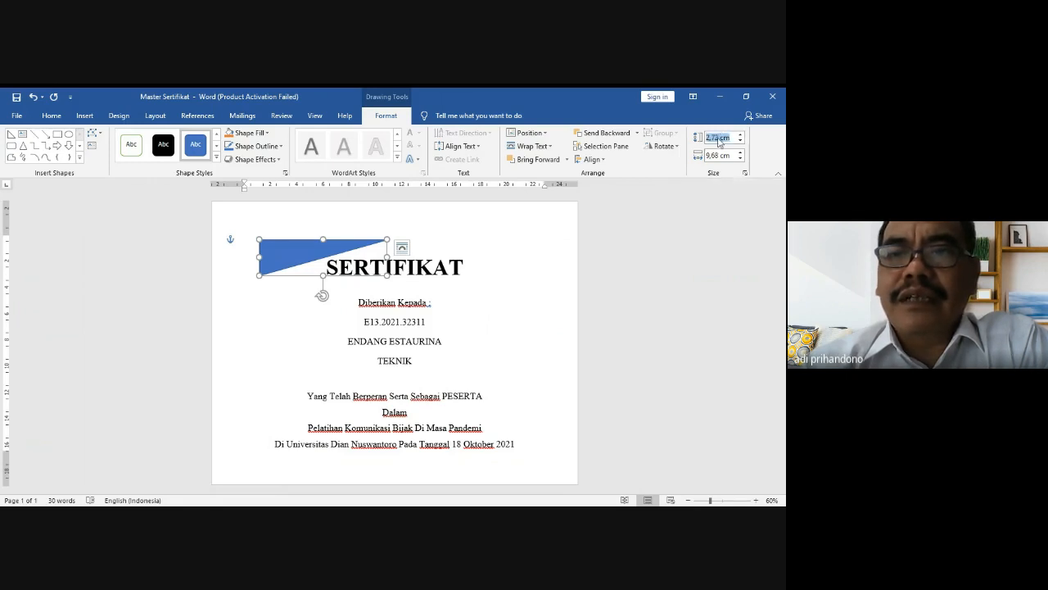
{"action": "key", "text": "BackSpace"}
{"action": "key", "text": "BackSpace"}
{"action": "key", "text": "BackSpace"}
{"action": "key", "text": "BackSpace"}
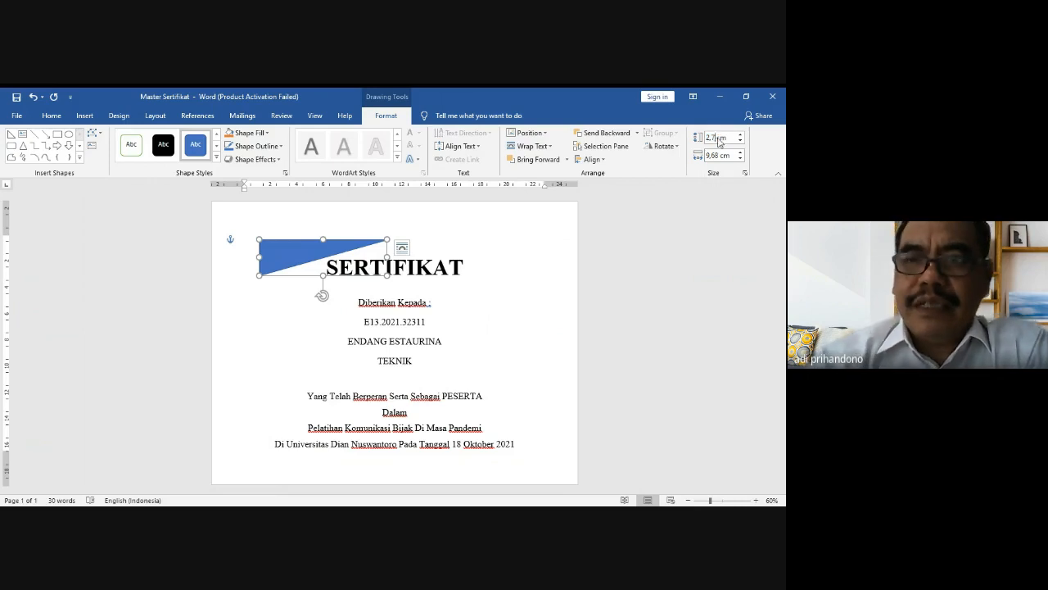
{"action": "type", "text": "3"}
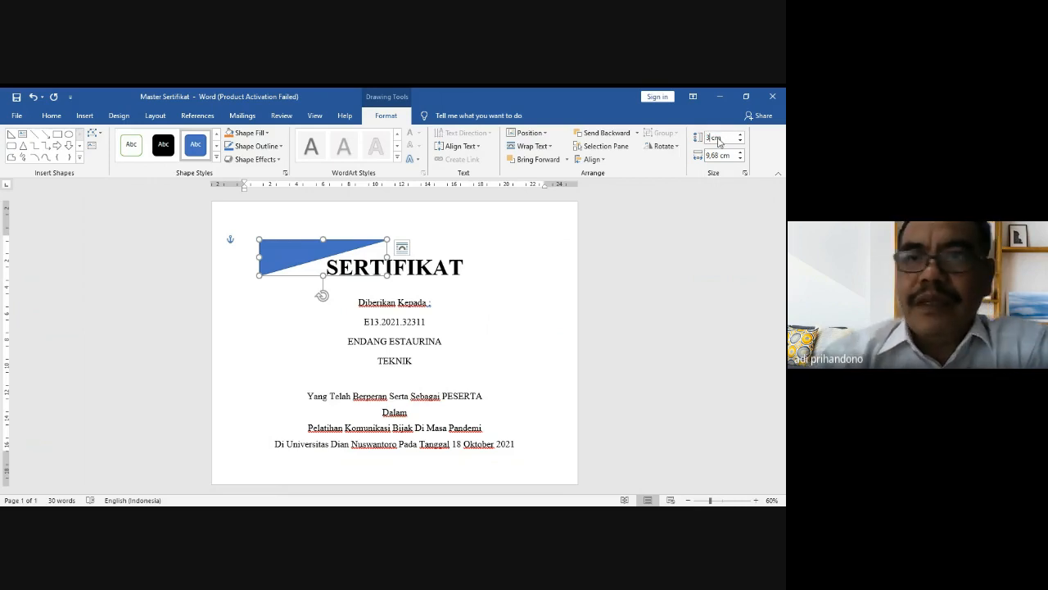
{"action": "left_click", "coordinate": [717, 155]}
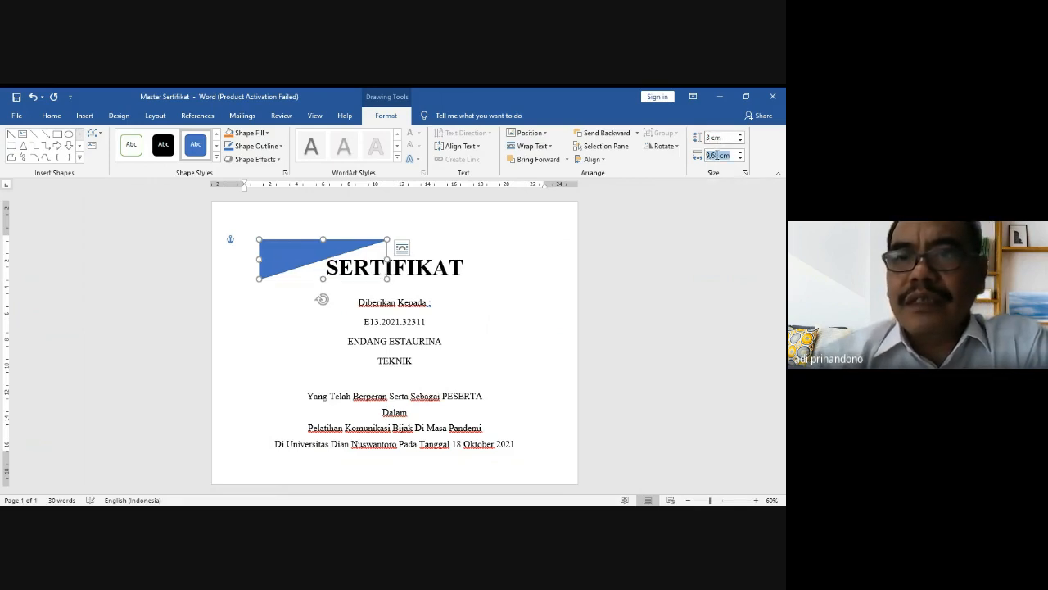
{"action": "left_click", "coordinate": [717, 155]}
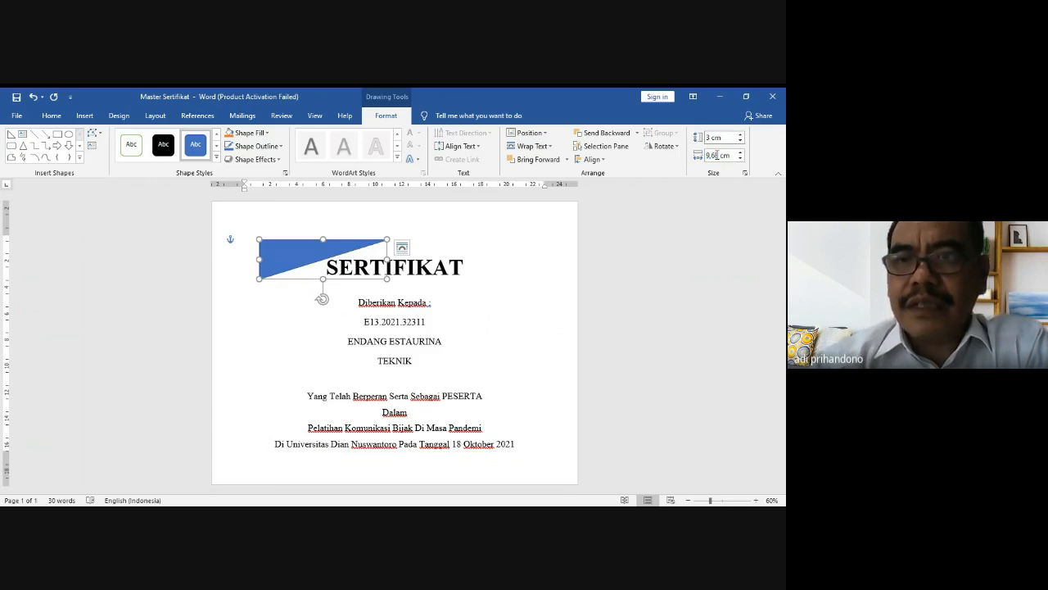
{"action": "key", "text": "BackSpace"}
{"action": "key", "text": "BackSpace"}
{"action": "key", "text": "BackSpace"}
{"action": "key", "text": "BackSpace"}
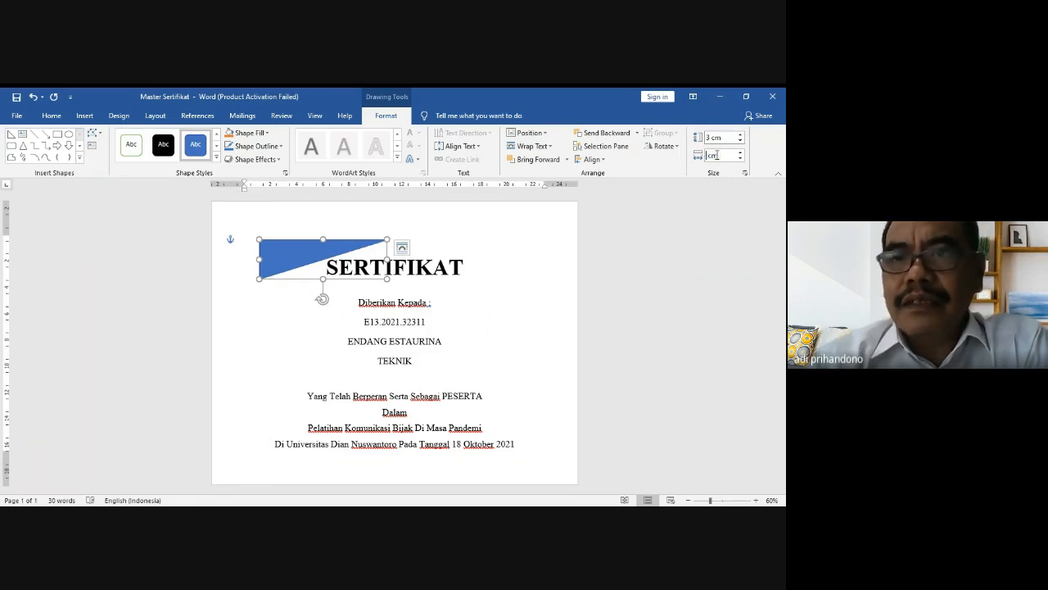
{"action": "type", "text": "10"}
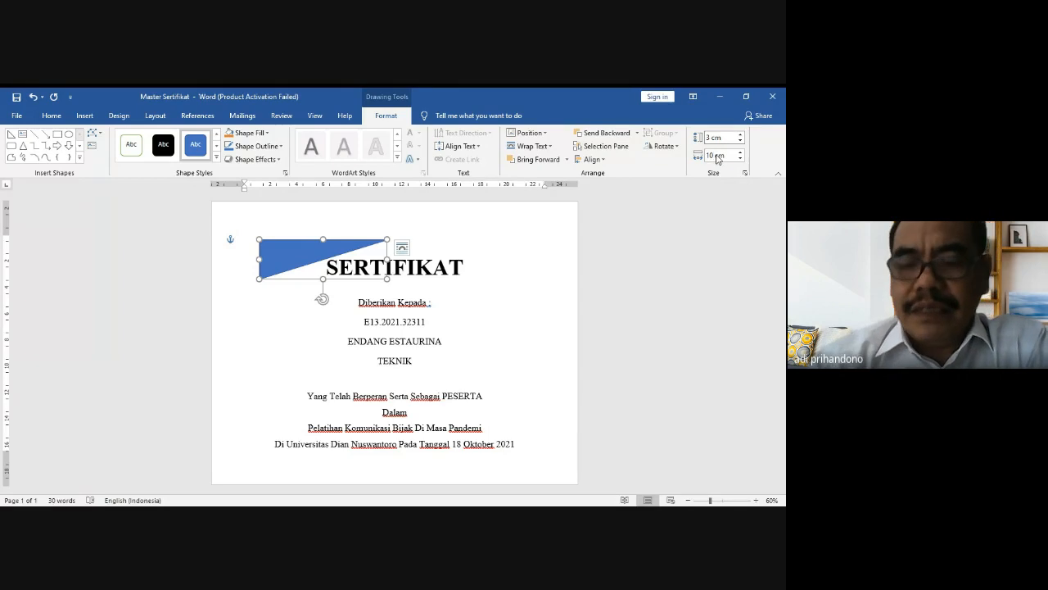
{"action": "key", "text": "Return"}
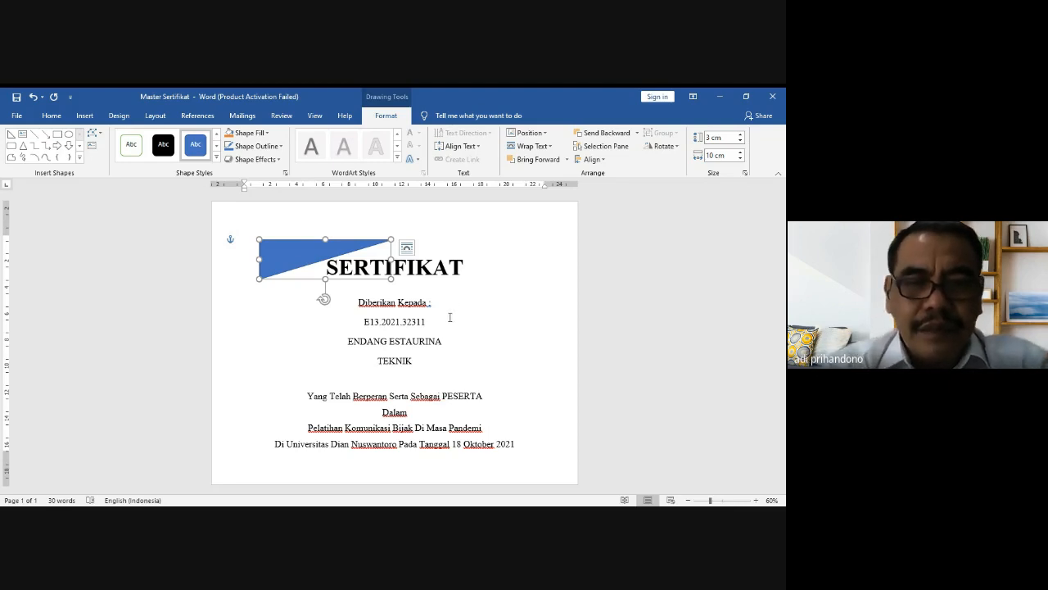
{"action": "key", "text": "ctrl+d"}
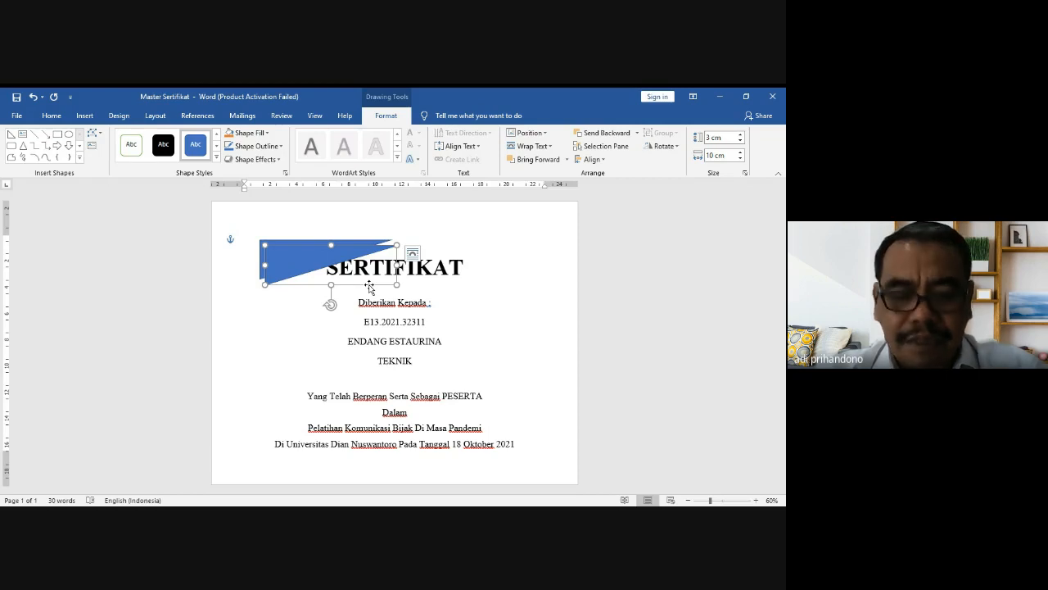
Step: Drag the triangle copy to the right of the first one over the title
{"action": "left_click_drag", "start_coordinate": [370, 287], "coordinate": [500, 281]}
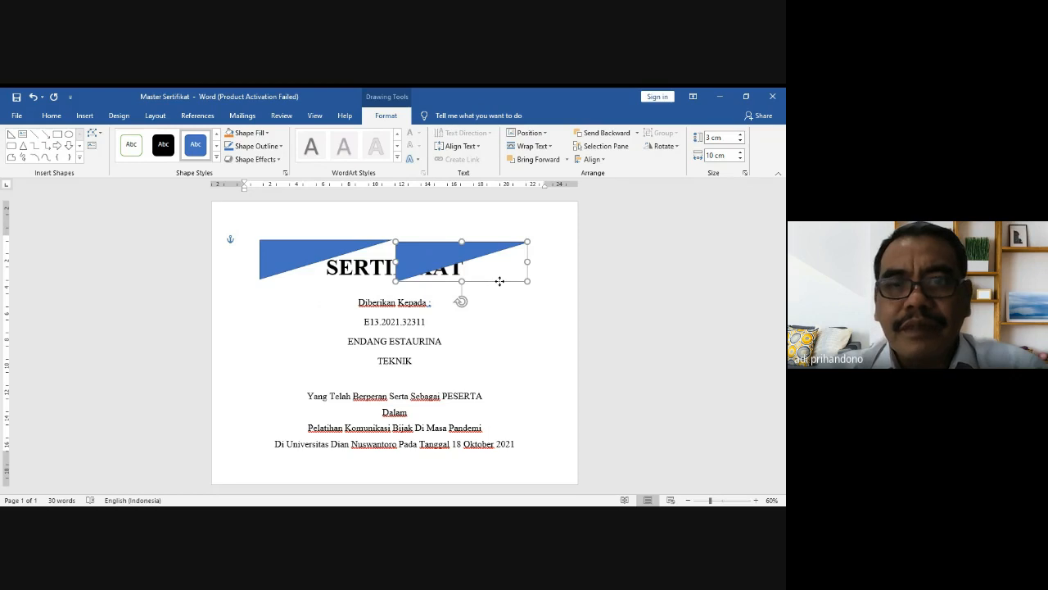
{"action": "left_click", "coordinate": [678, 148]}
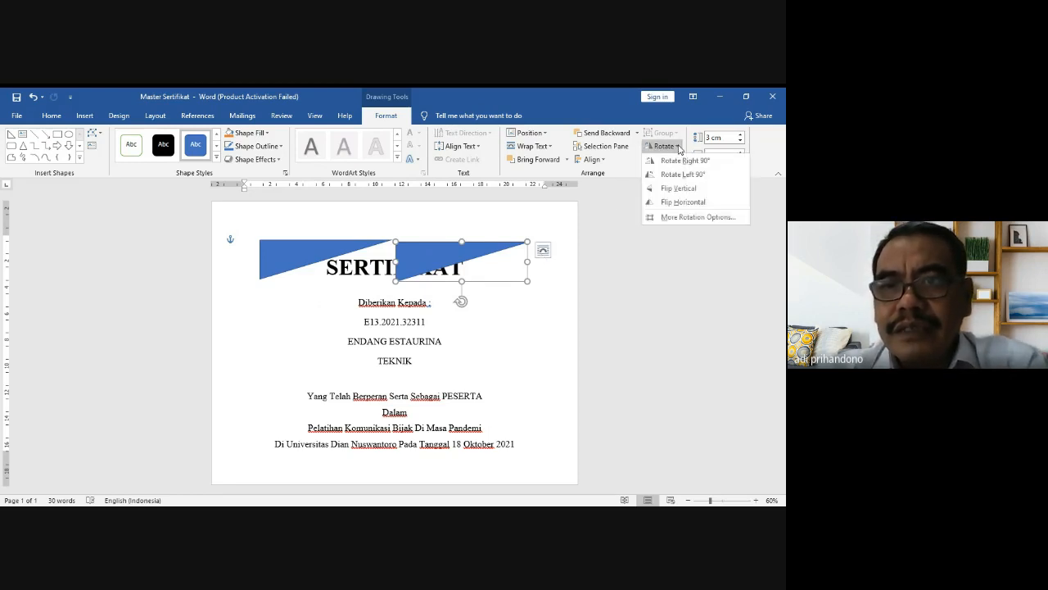
Step: Flip the copy horizontally, nudge it right, and widen it to 15 cm
{"action": "left_click", "coordinate": [684, 202]}
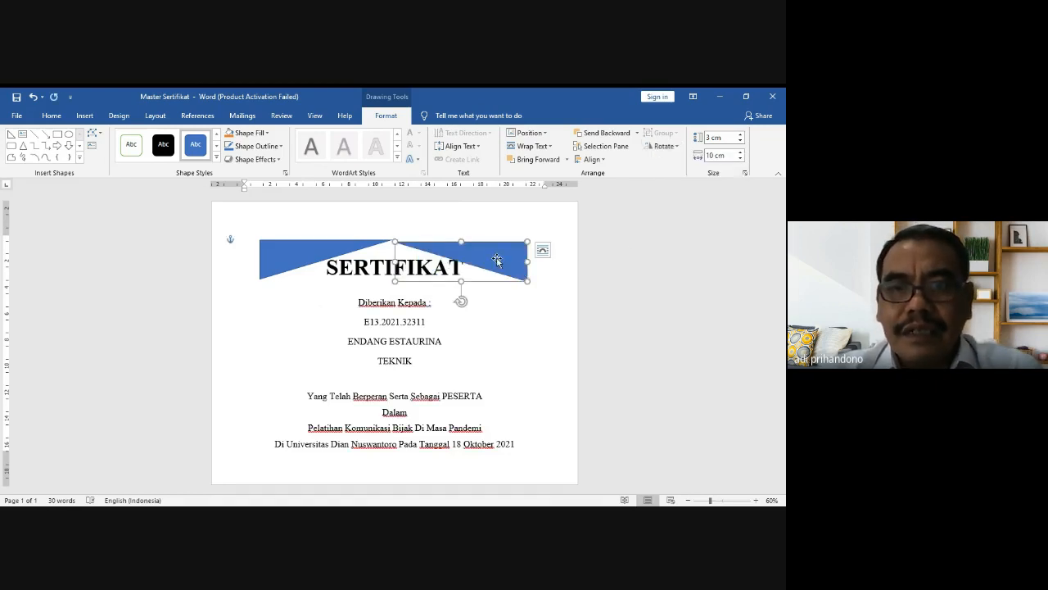
{"action": "left_click_drag", "start_coordinate": [496, 261], "coordinate": [513, 258]}
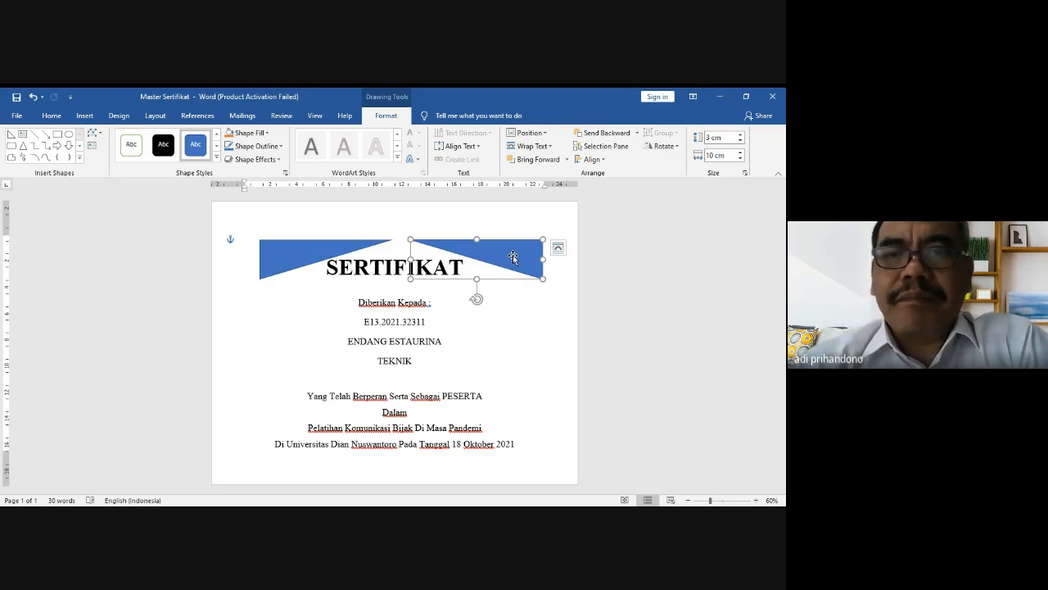
{"action": "left_click", "coordinate": [713, 156]}
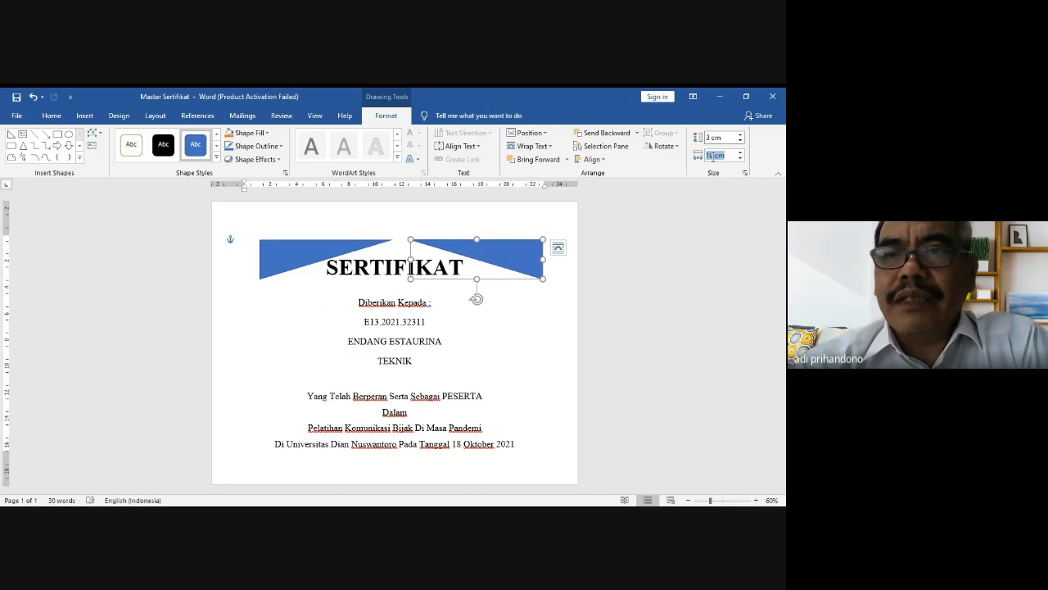
{"action": "left_click", "coordinate": [714, 156]}
{"action": "key", "text": "BackSpace"}
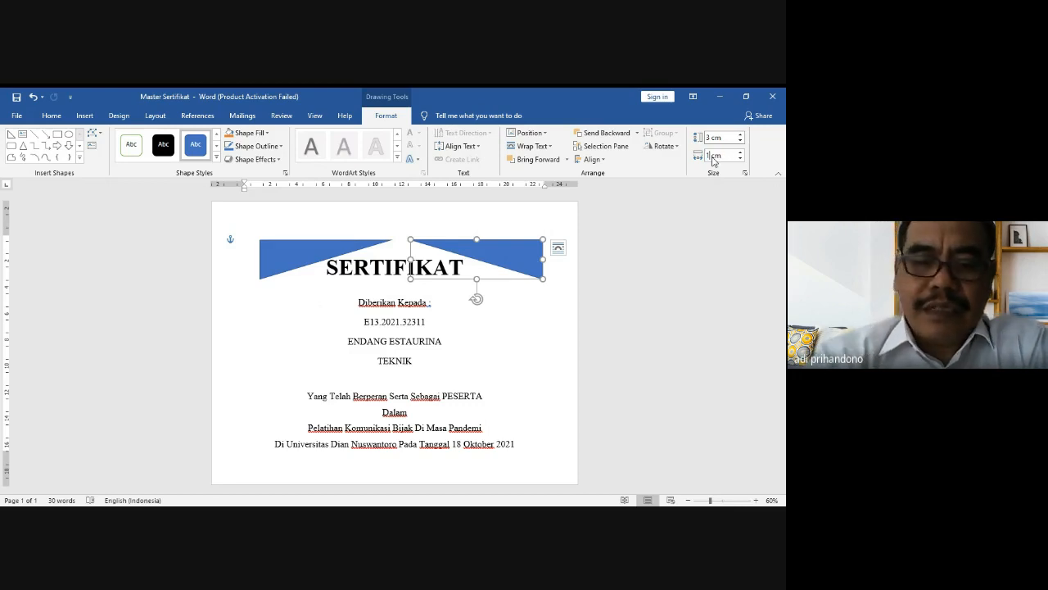
{"action": "type", "text": "5"}
{"action": "key", "text": "Return"}
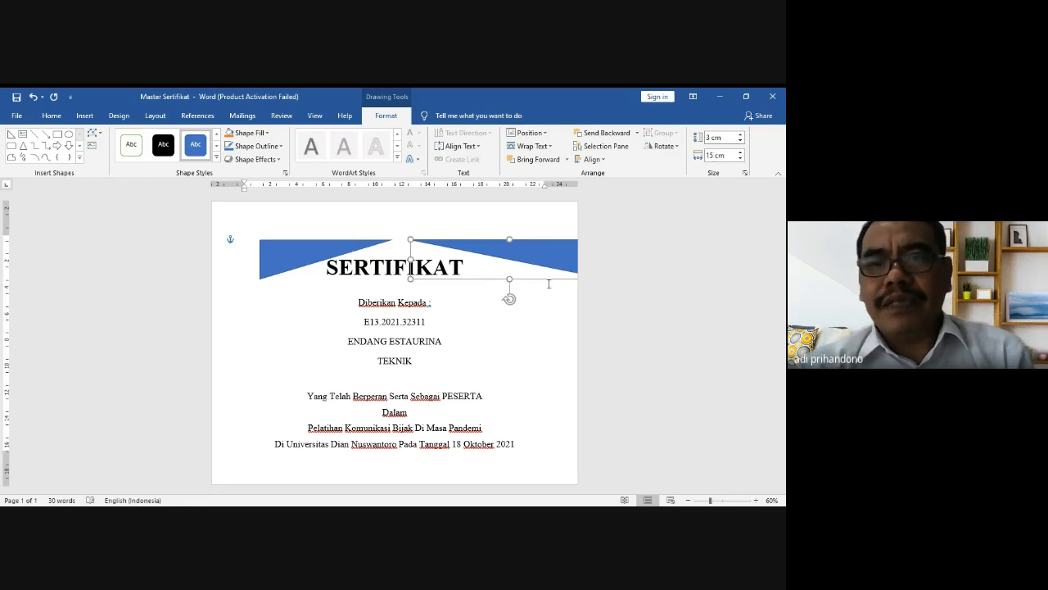
Step: Align the right triangle with the right margin and widen the left triangle to 15 cm
{"action": "left_click_drag", "start_coordinate": [549, 280], "coordinate": [480, 277]}
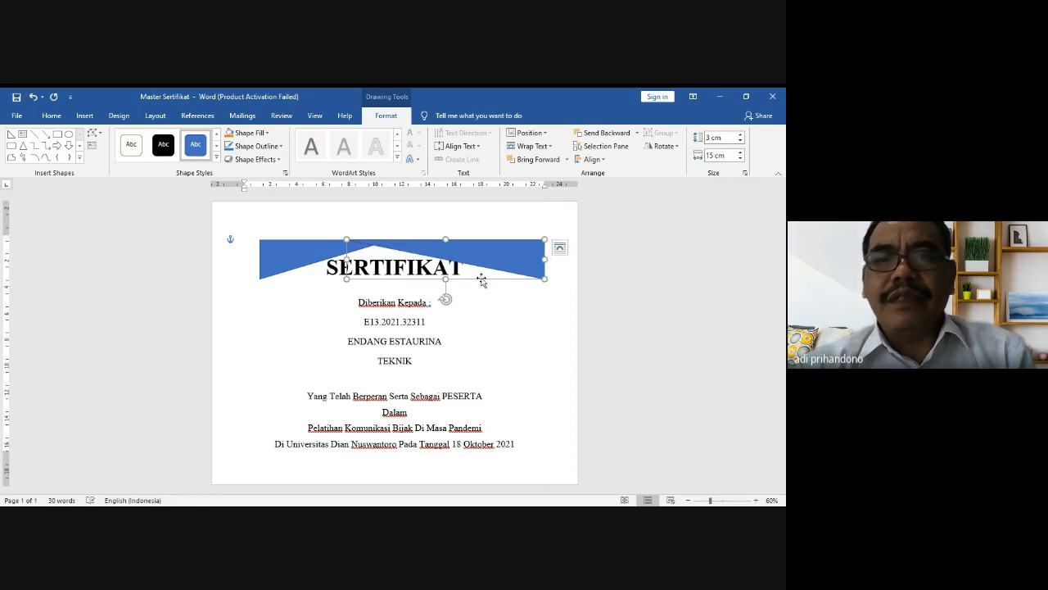
{"action": "left_click", "coordinate": [280, 266]}
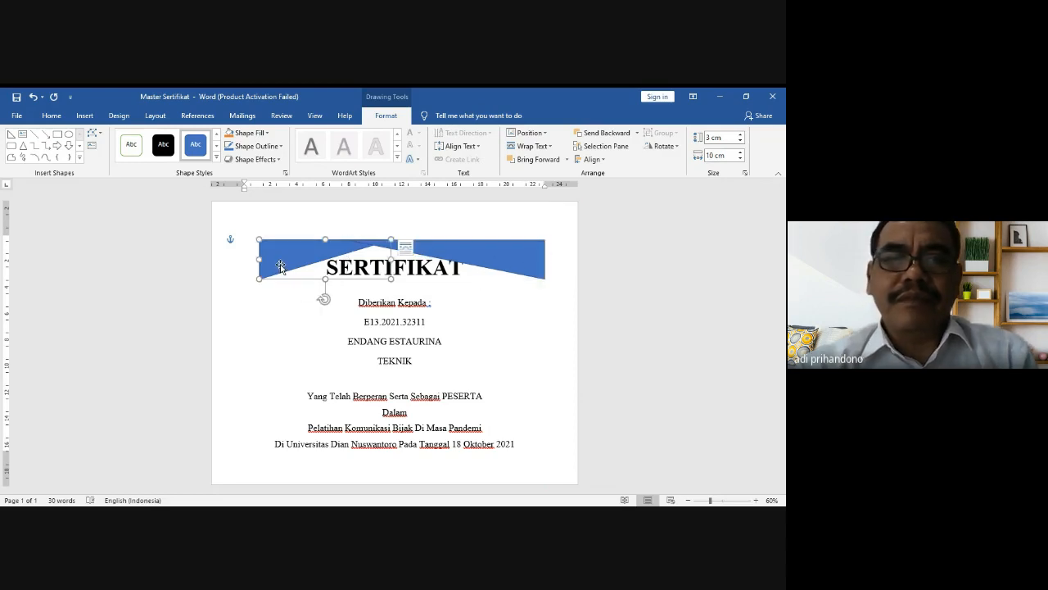
{"action": "left_click", "coordinate": [715, 155]}
{"action": "left_click", "coordinate": [715, 155]}
{"action": "key", "text": "BackSpace"}
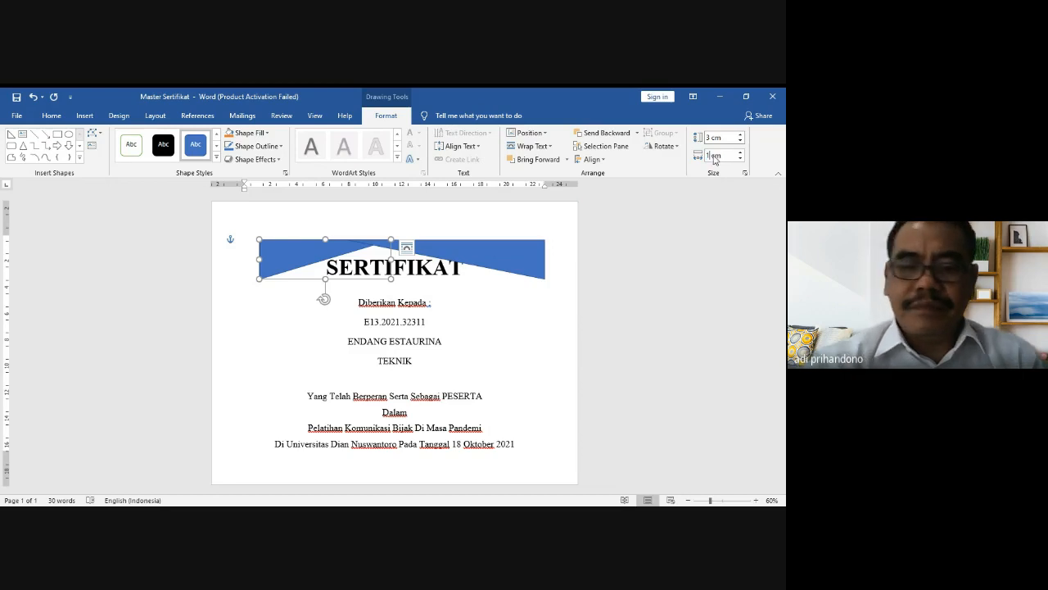
{"action": "type", "text": "5"}
{"action": "key", "text": "Return"}
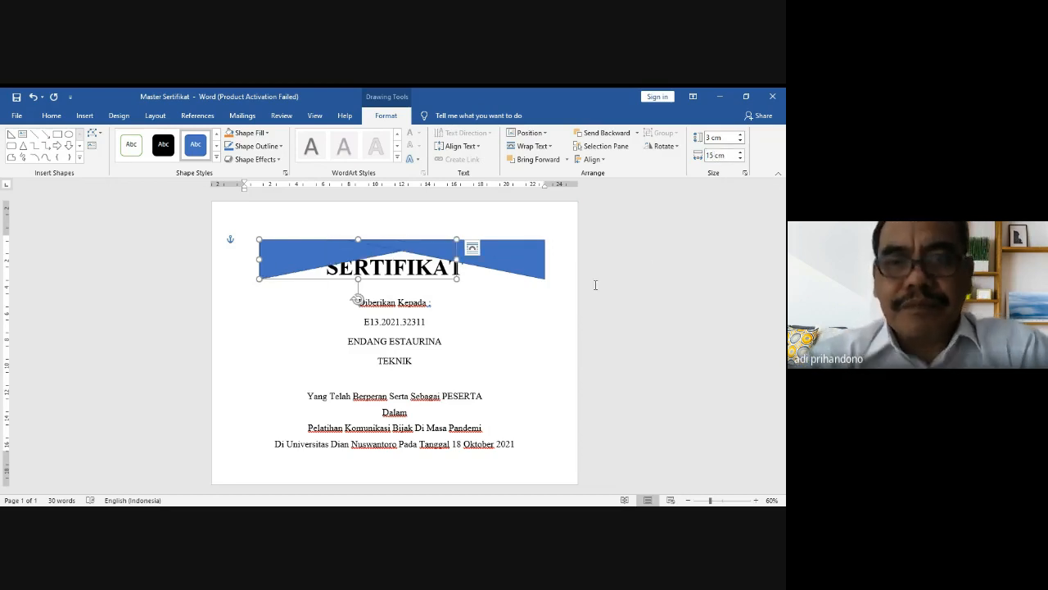
Step: Nudge the left banner triangle slightly left, then put the cursor in the SERTIFIKAT title
{"action": "left_click", "coordinate": [567, 306]}
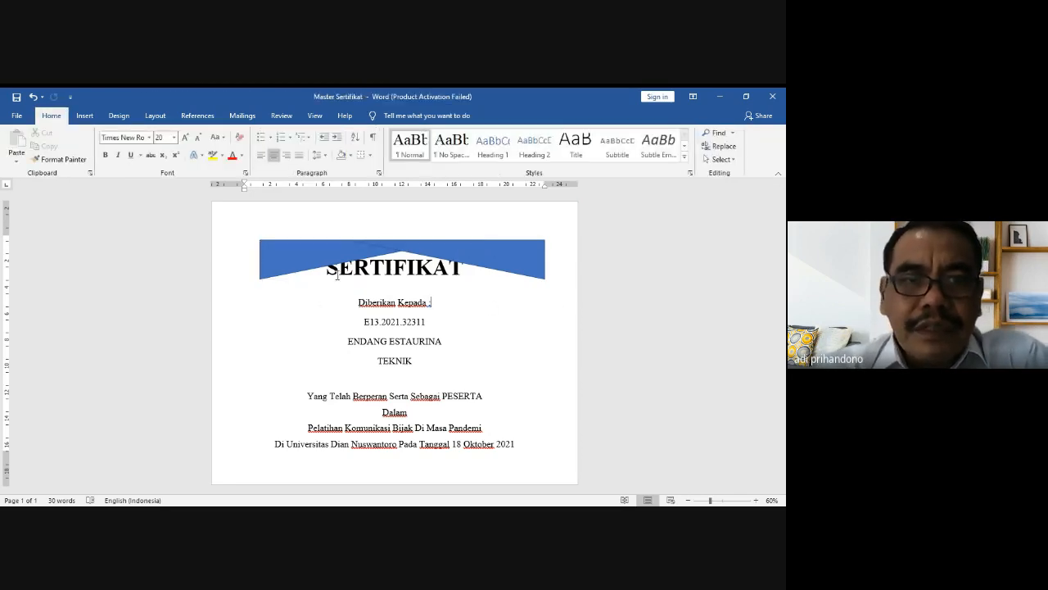
{"action": "left_click", "coordinate": [298, 261]}
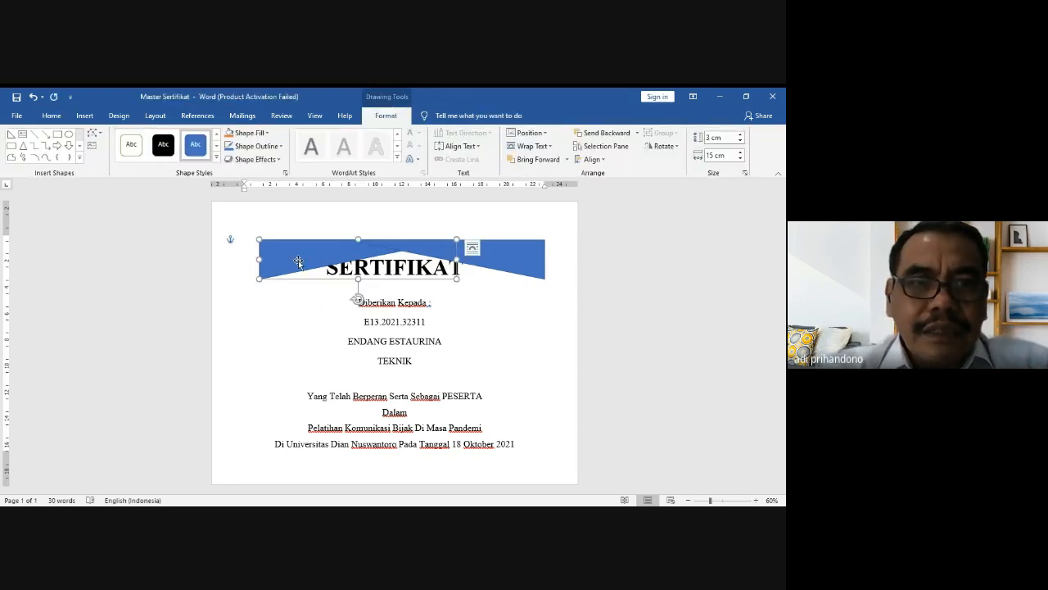
{"action": "left_click_drag", "start_coordinate": [298, 262], "coordinate": [286, 261]}
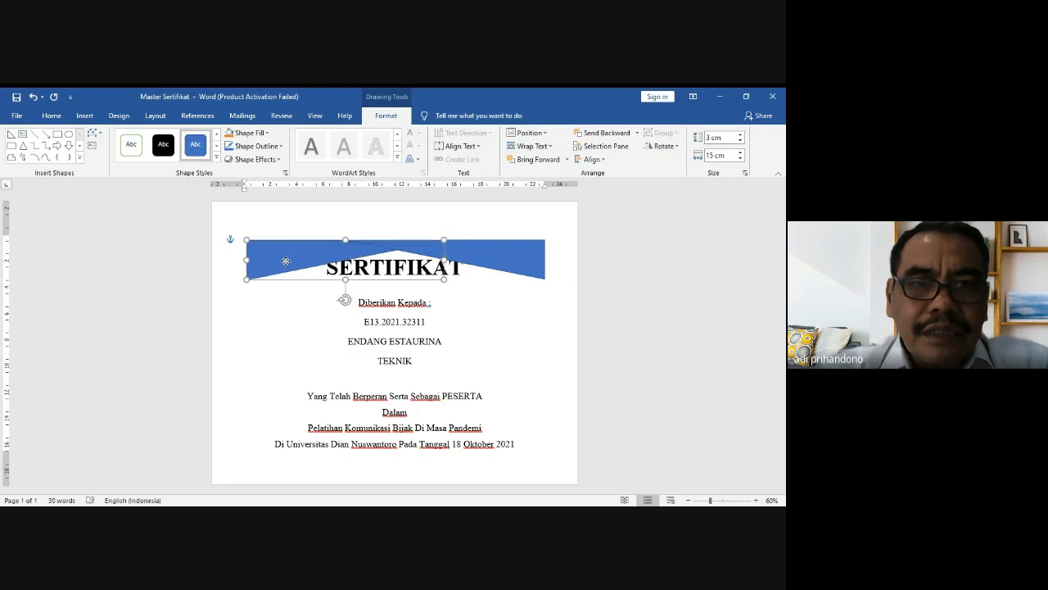
{"action": "left_click", "coordinate": [503, 320]}
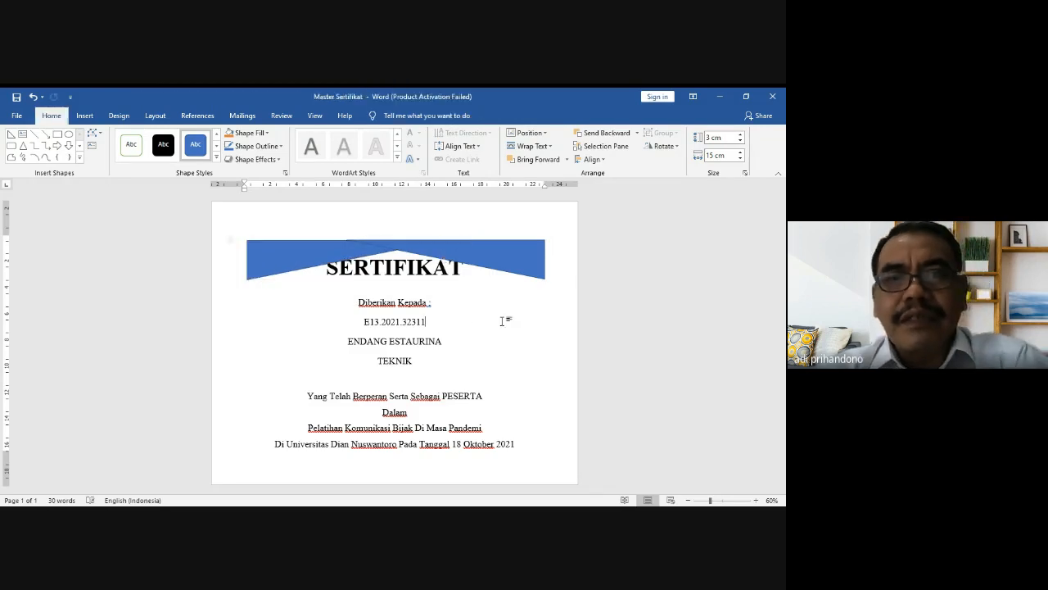
{"action": "left_click", "coordinate": [348, 254]}
{"action": "left_click", "coordinate": [336, 267]}
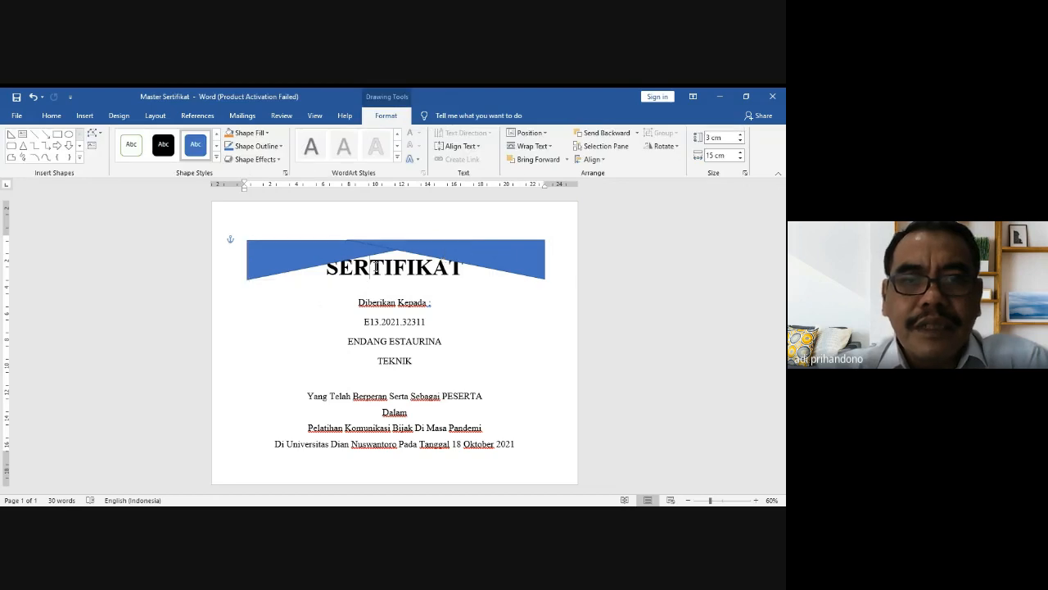
Step: Add a small blank line above SERTIFIKAT and shrink the blank line above 'Yang Telah'
{"action": "left_click", "coordinate": [327, 269]}
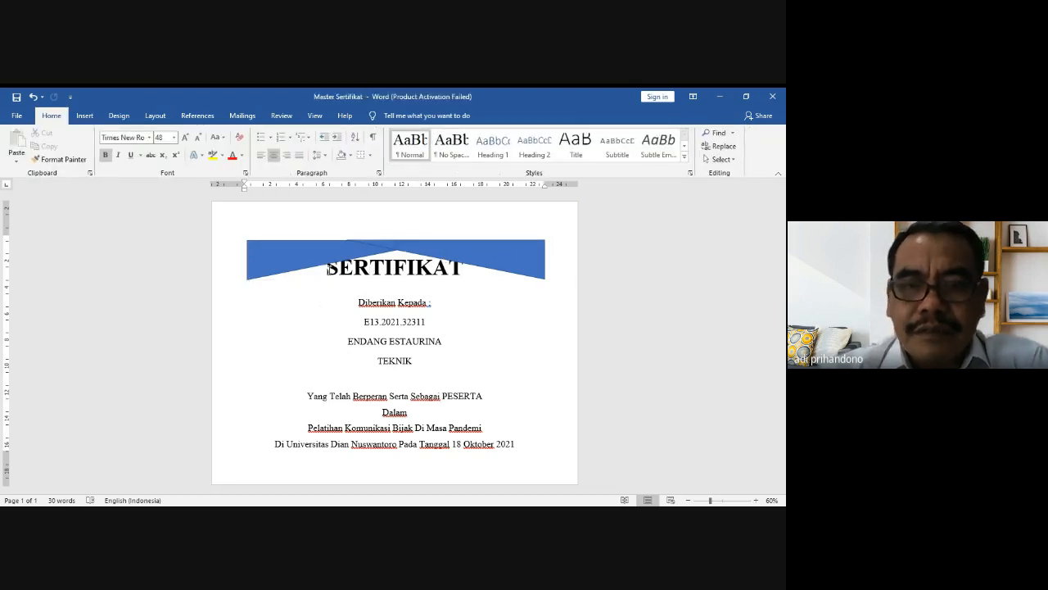
{"action": "key", "text": "Return"}
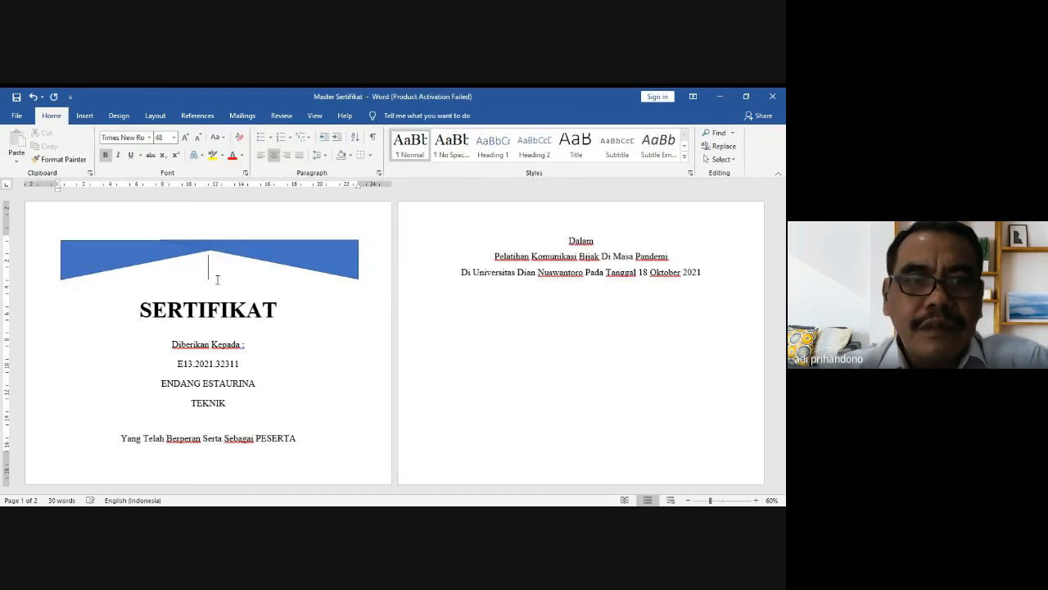
{"action": "left_click", "coordinate": [197, 141]}
{"action": "left_click", "coordinate": [197, 141]}
{"action": "left_click", "coordinate": [197, 141]}
{"action": "left_click", "coordinate": [197, 140]}
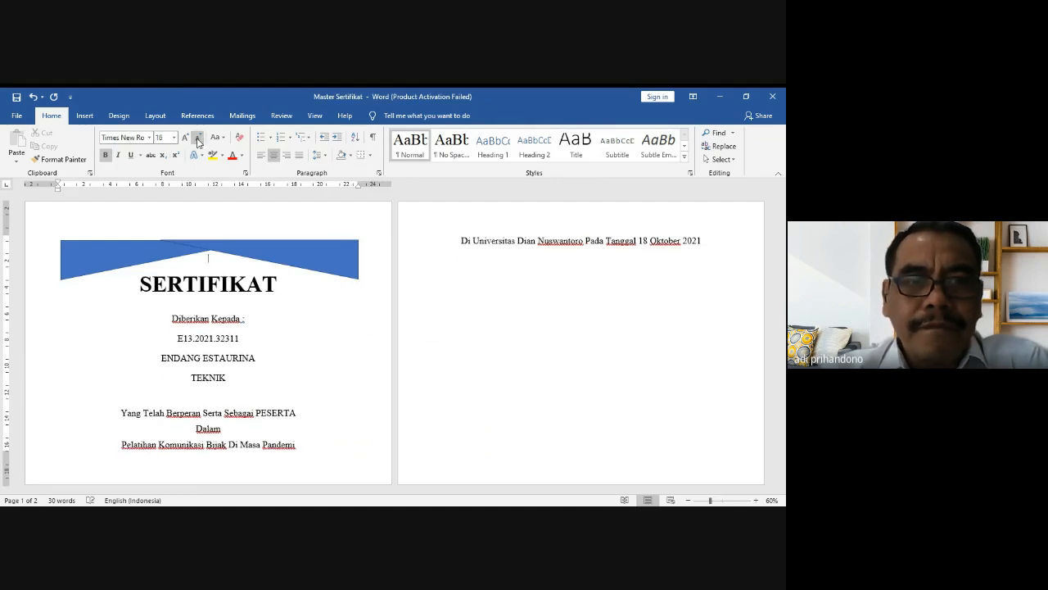
{"action": "left_click", "coordinate": [197, 140]}
{"action": "left_click", "coordinate": [197, 141]}
{"action": "left_click", "coordinate": [197, 141]}
{"action": "left_click", "coordinate": [197, 141]}
{"action": "left_click", "coordinate": [197, 141]}
{"action": "left_click", "coordinate": [197, 141]}
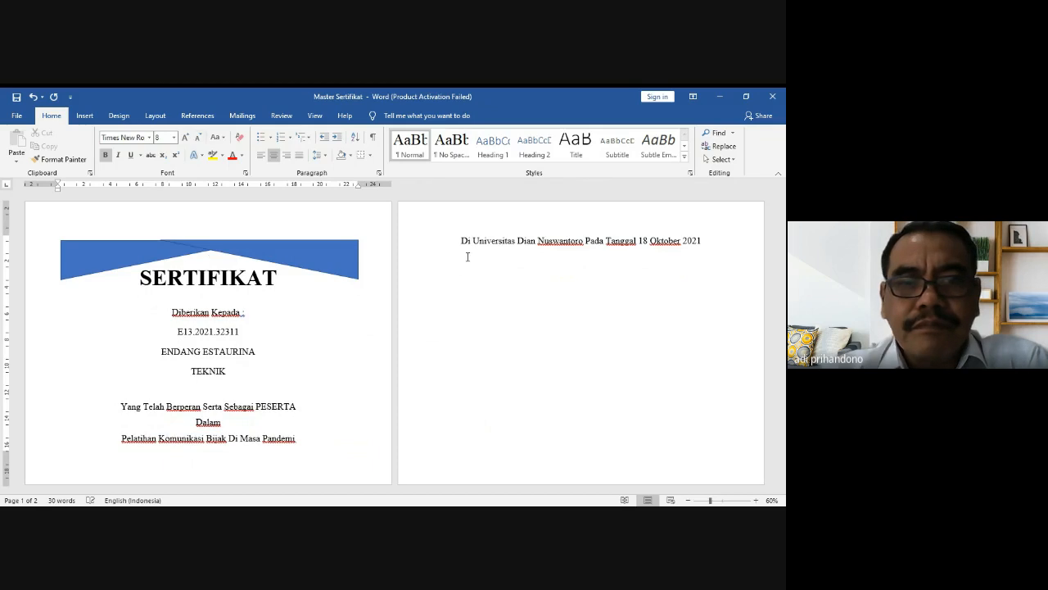
{"action": "left_click", "coordinate": [209, 388]}
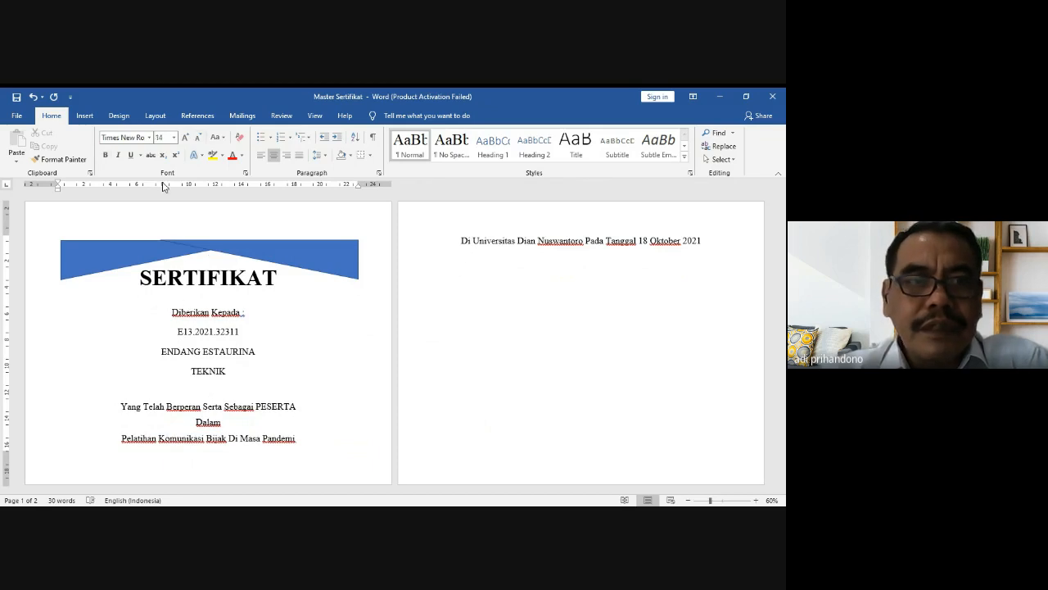
{"action": "left_click", "coordinate": [197, 141]}
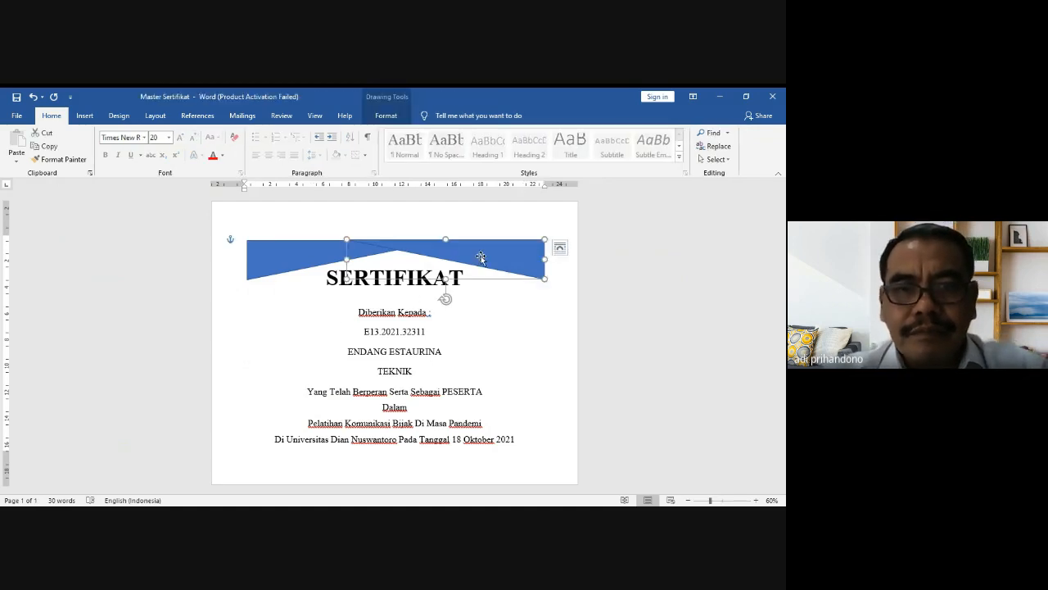
Step: Fill the right-hand banner triangle gold and set its outline to No Outline
{"action": "left_click_drag", "start_coordinate": [481, 257], "coordinate": [485, 260]}
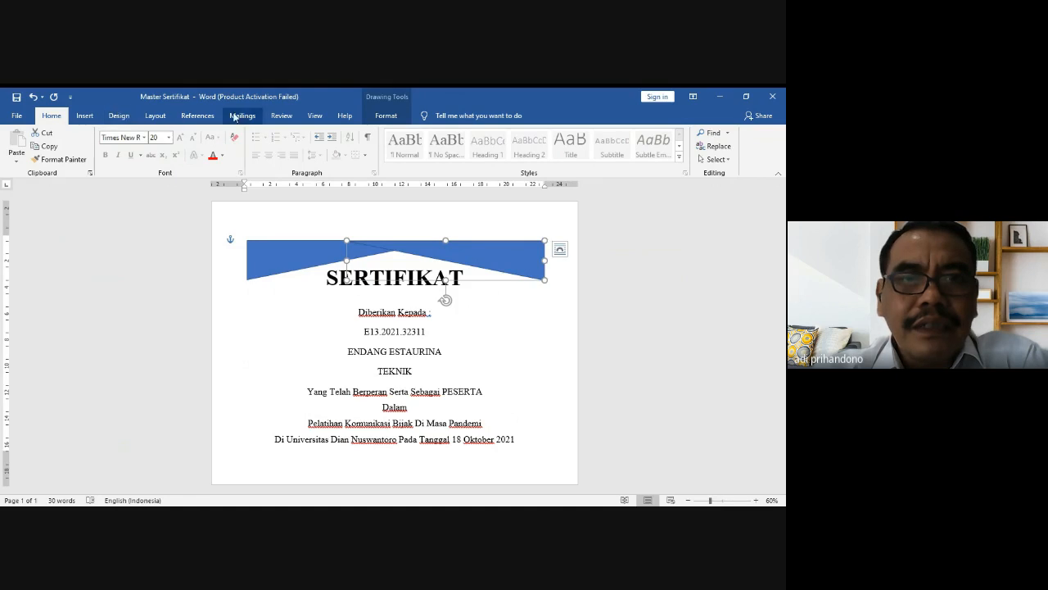
{"action": "left_click", "coordinate": [384, 115]}
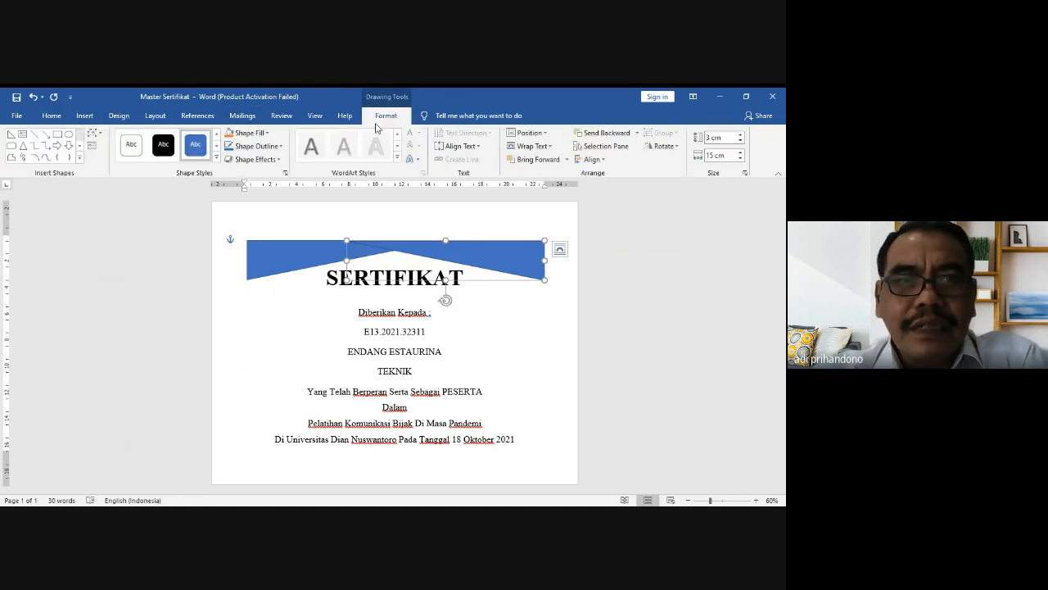
{"action": "left_click", "coordinate": [268, 132]}
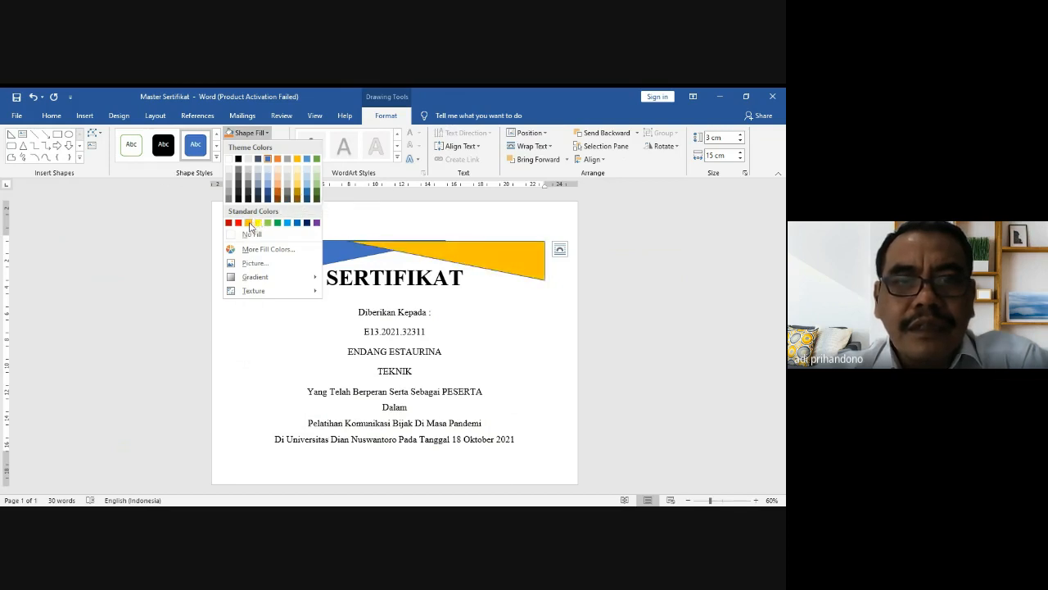
{"action": "left_click", "coordinate": [249, 224]}
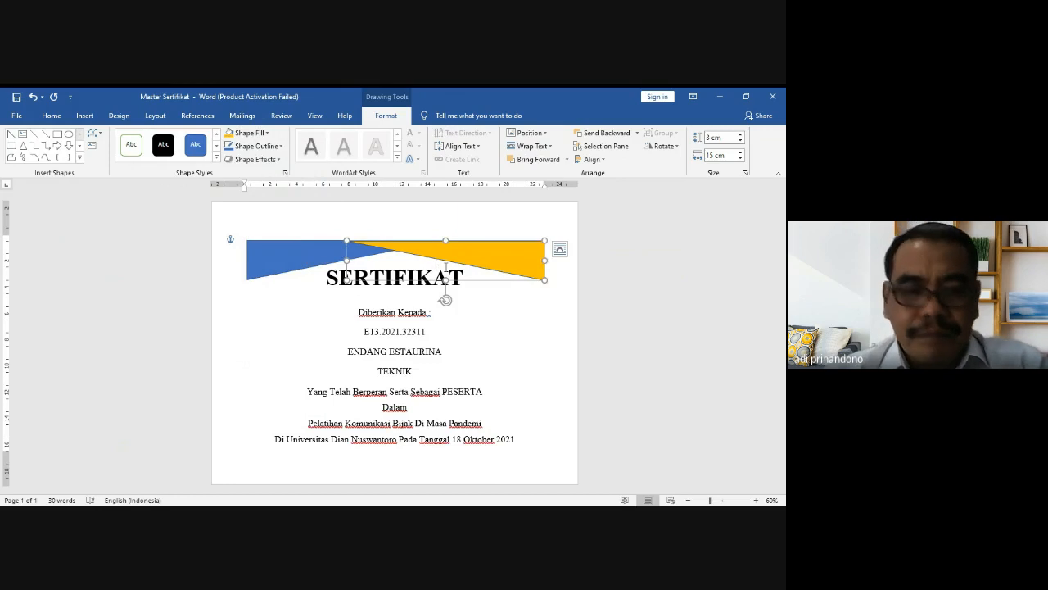
{"action": "left_click", "coordinate": [281, 147]}
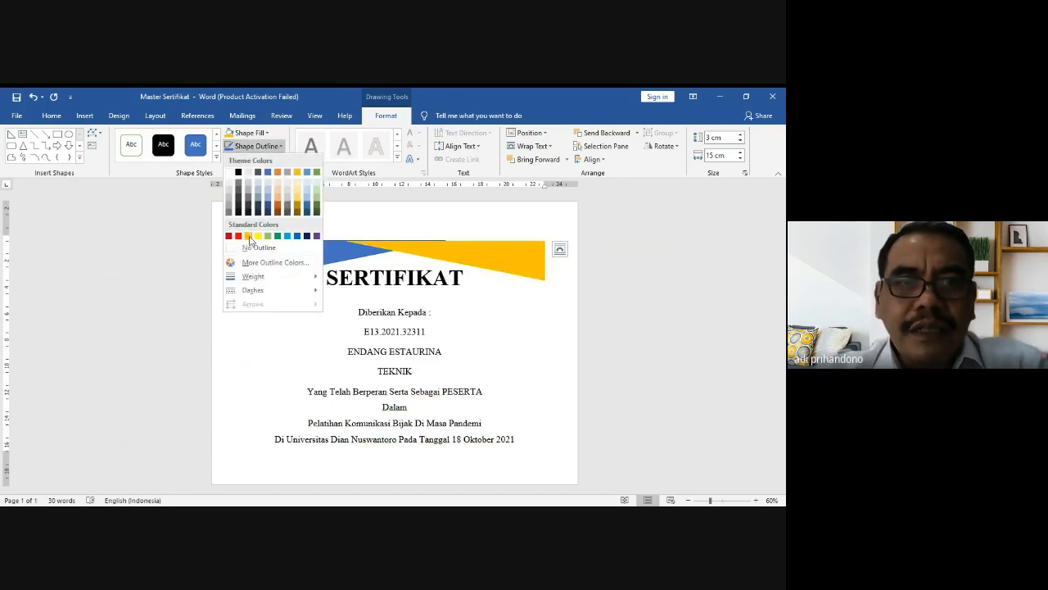
{"action": "left_click", "coordinate": [250, 242]}
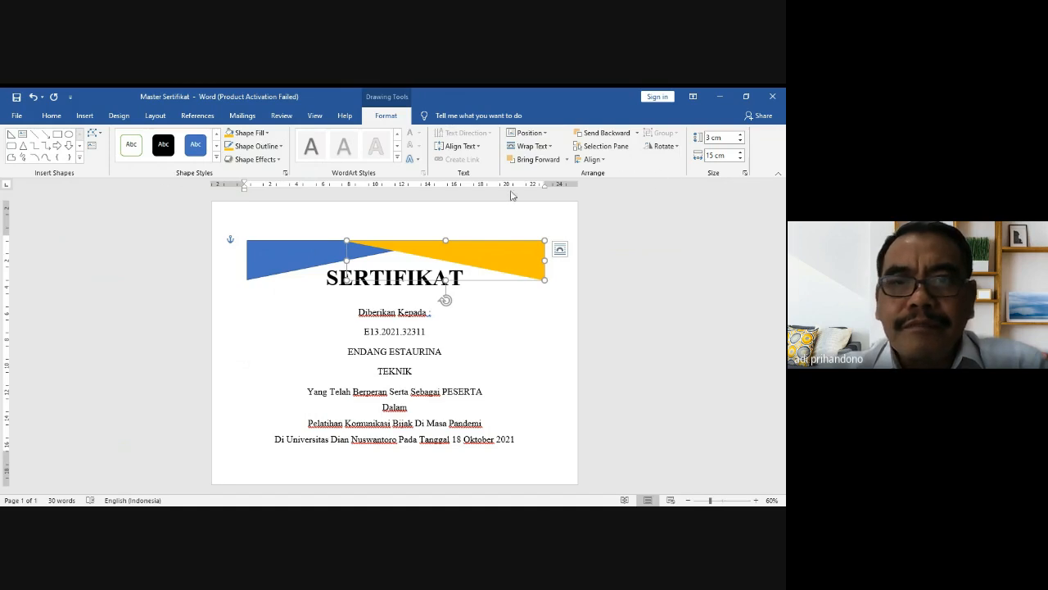
Step: Open Format Shape for the gold triangle and expand its Fill settings
{"action": "right_click", "coordinate": [500, 264]}
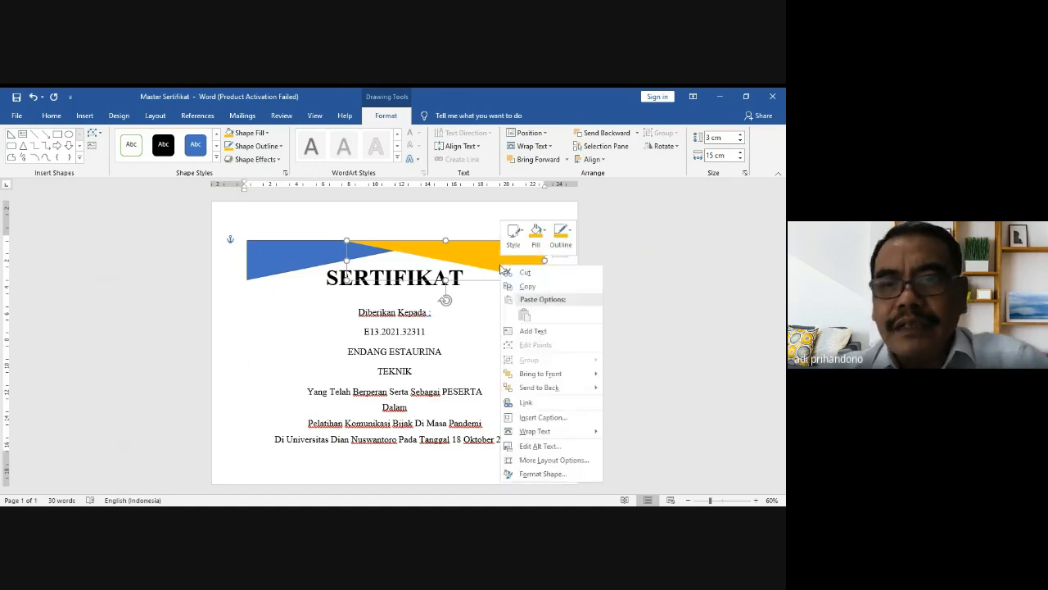
{"action": "left_click", "coordinate": [542, 474]}
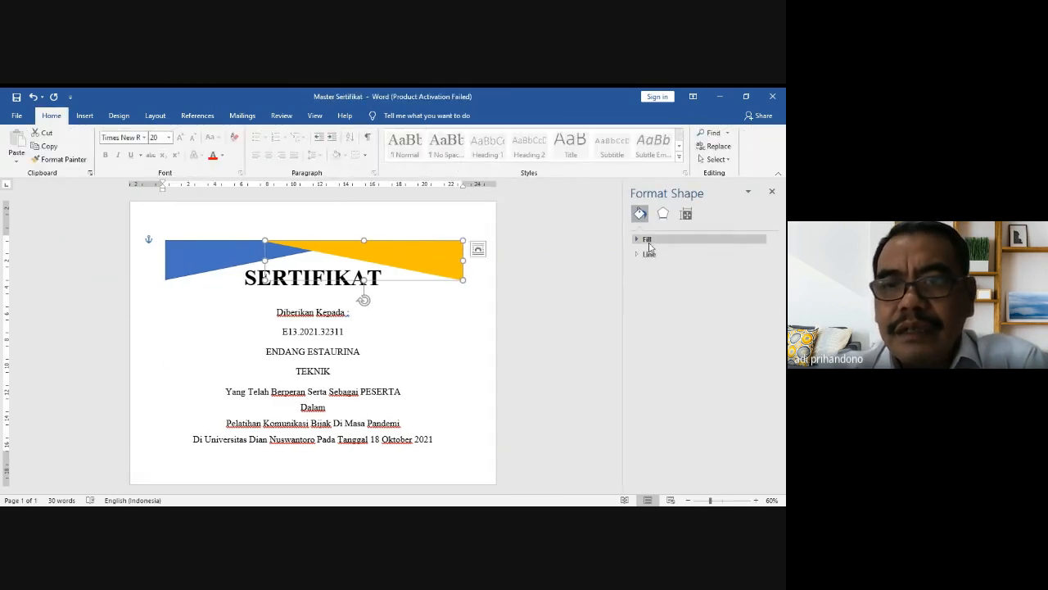
{"action": "left_click", "coordinate": [648, 241]}
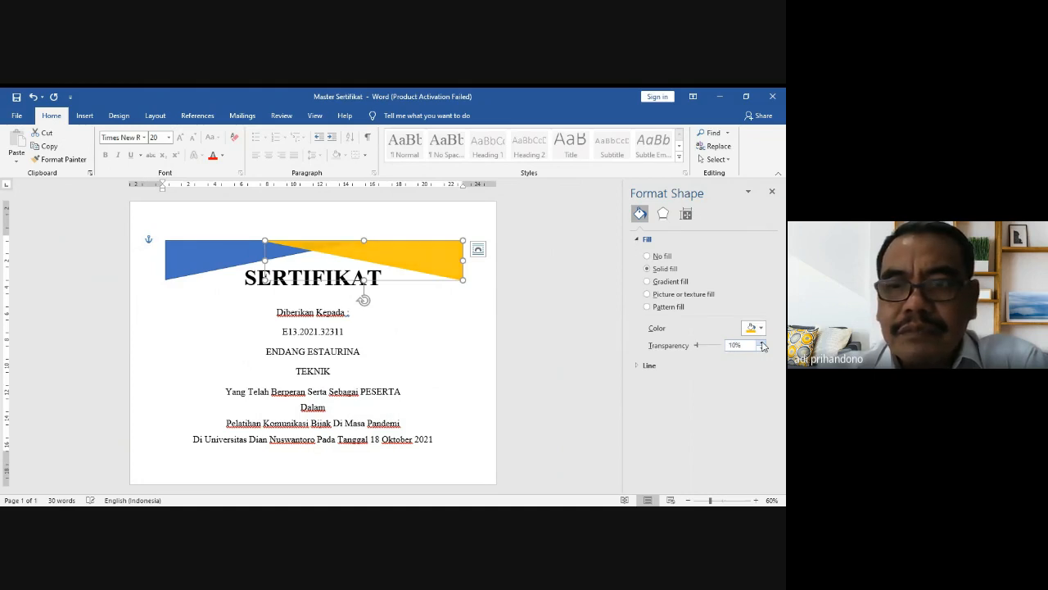
Step: Raise the blue triangle's fill transparency to about 10%, matching the gold triangle
{"action": "left_click", "coordinate": [173, 260]}
{"action": "right_click", "coordinate": [174, 261]}
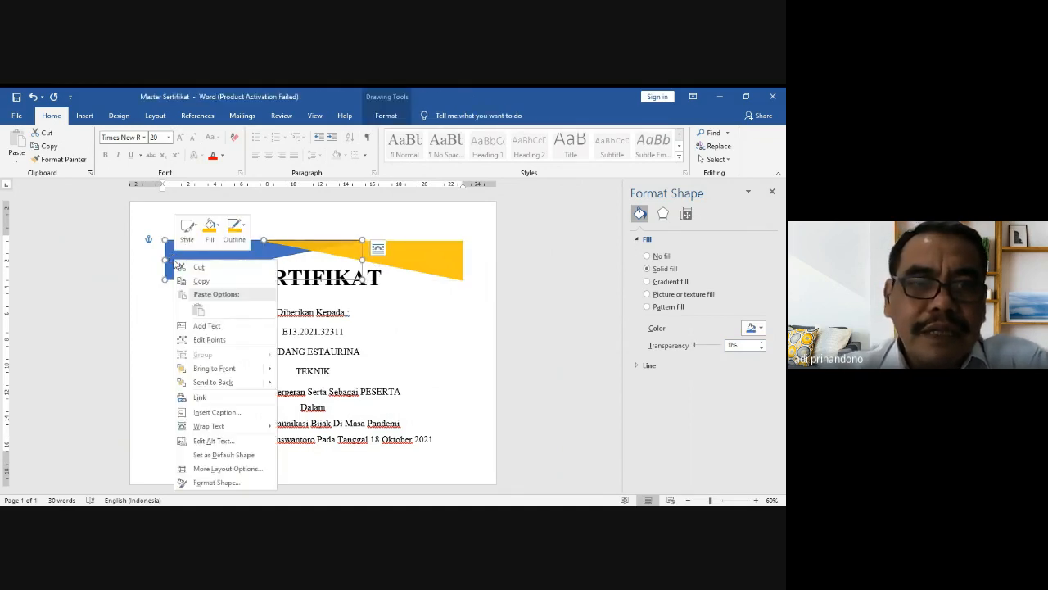
{"action": "left_click", "coordinate": [217, 483]}
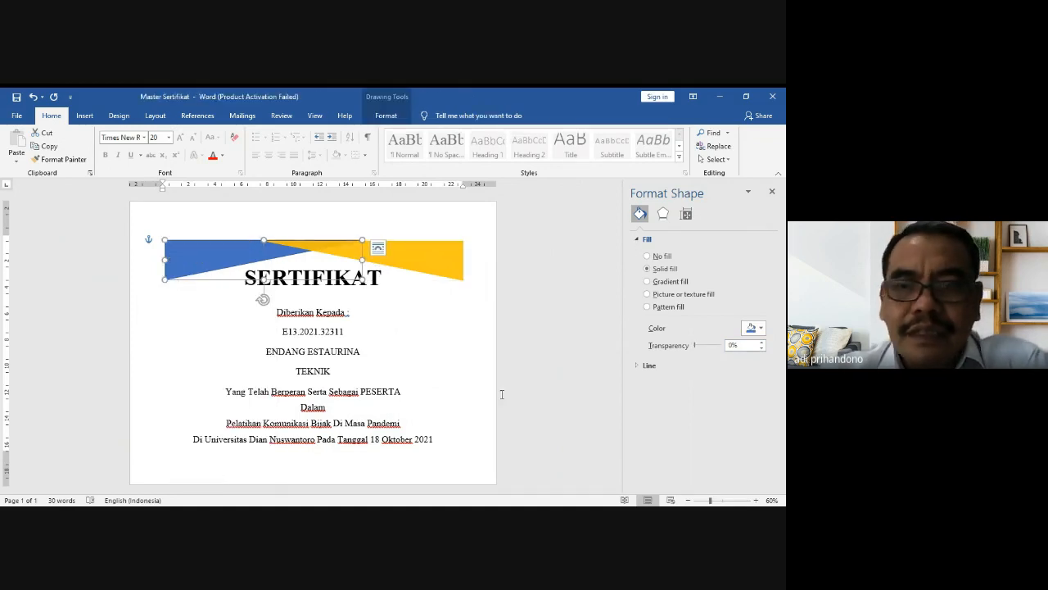
{"action": "left_click", "coordinate": [761, 343]}
{"action": "left_click", "coordinate": [761, 343]}
{"action": "left_click", "coordinate": [761, 343]}
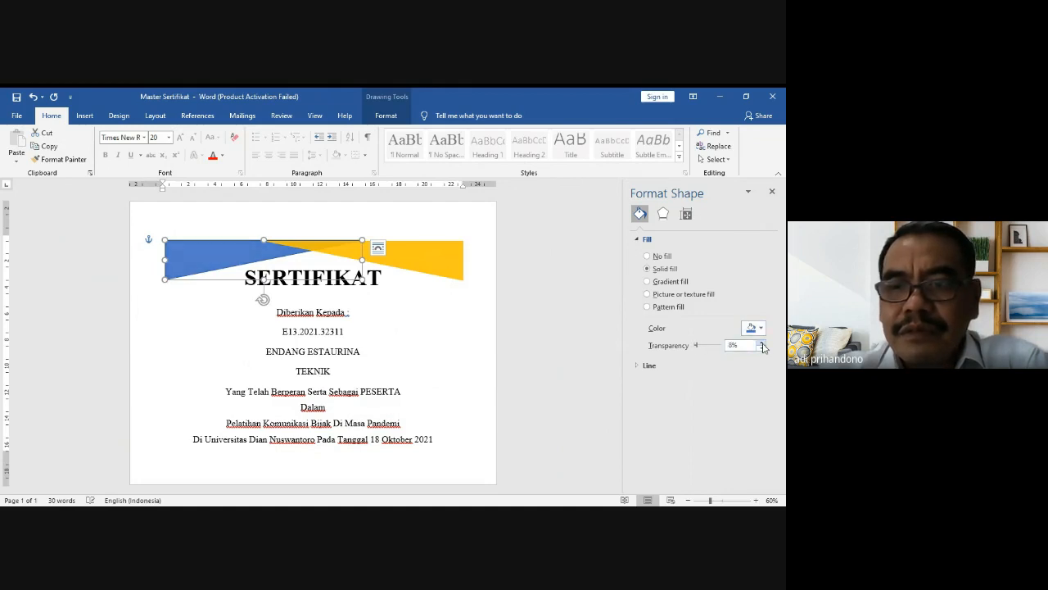
{"action": "left_click", "coordinate": [443, 312]}
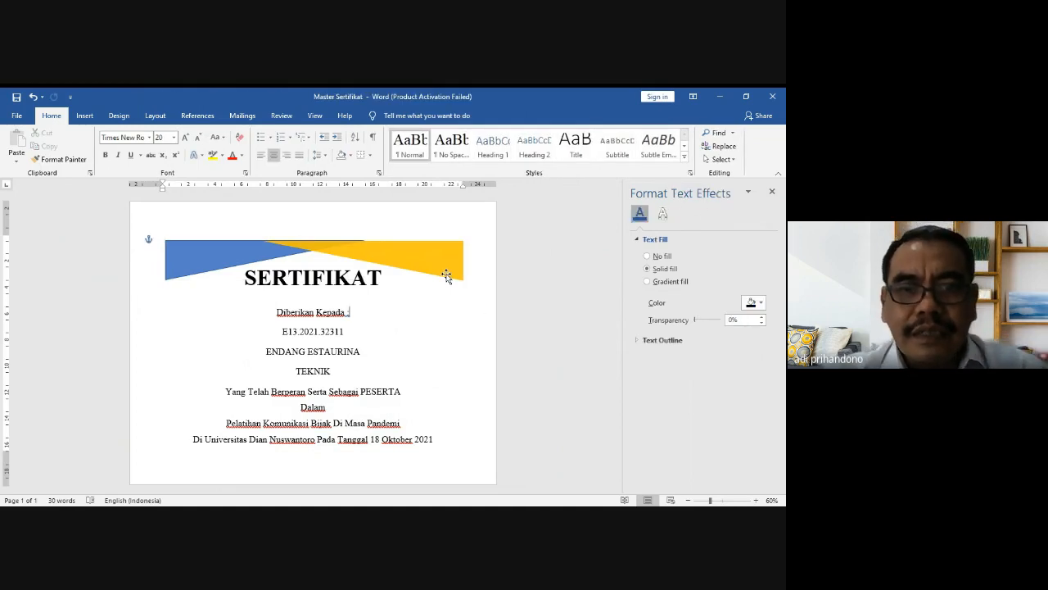
{"action": "left_click", "coordinate": [446, 277]}
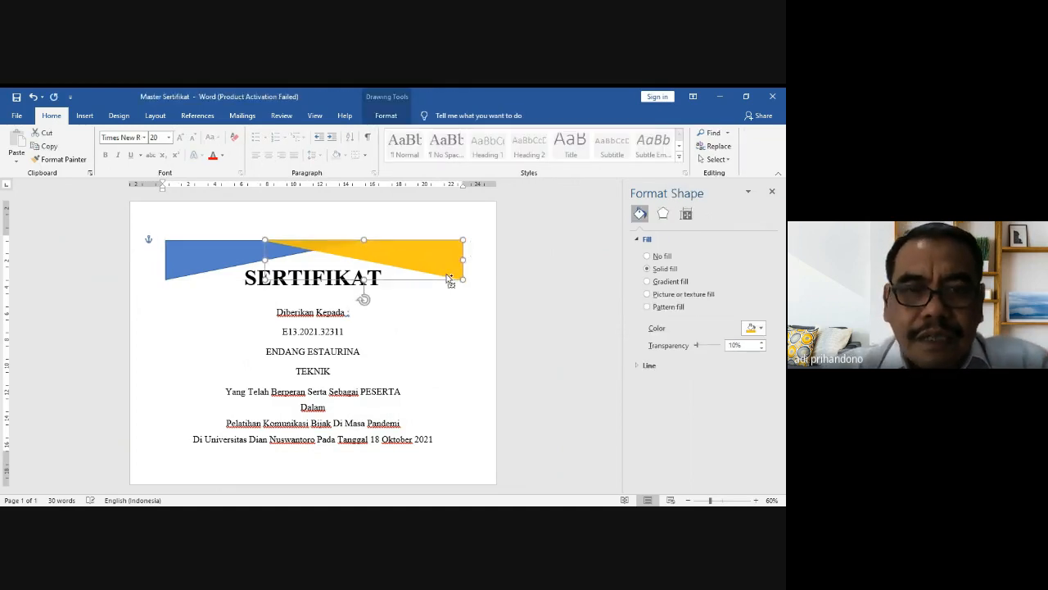
{"action": "left_click", "coordinate": [471, 310]}
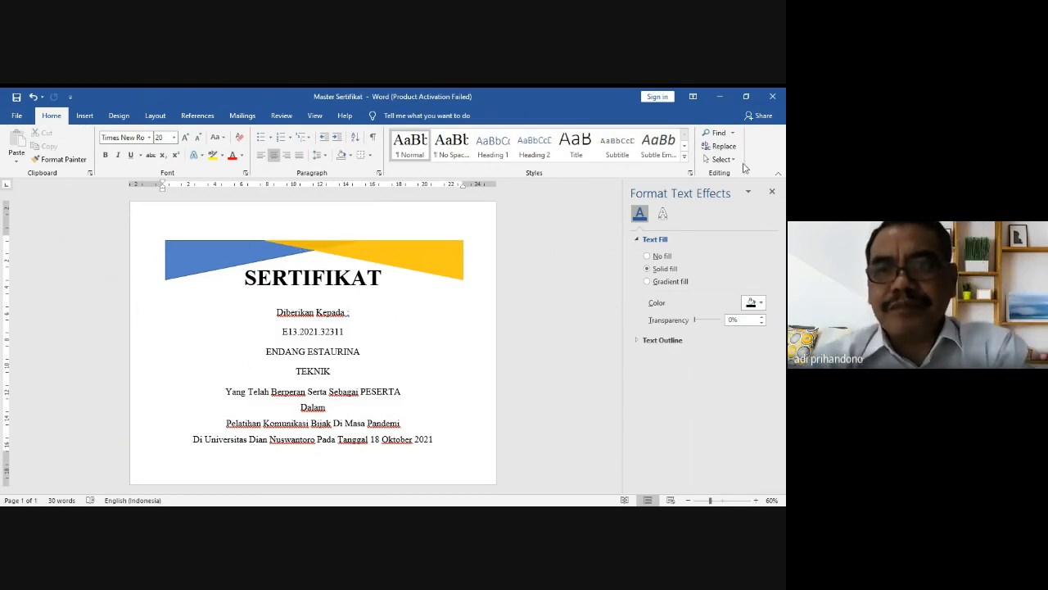
Step: Close the Format Shape pane and choose a shape from the Insert Shapes gallery
{"action": "left_click", "coordinate": [771, 191]}
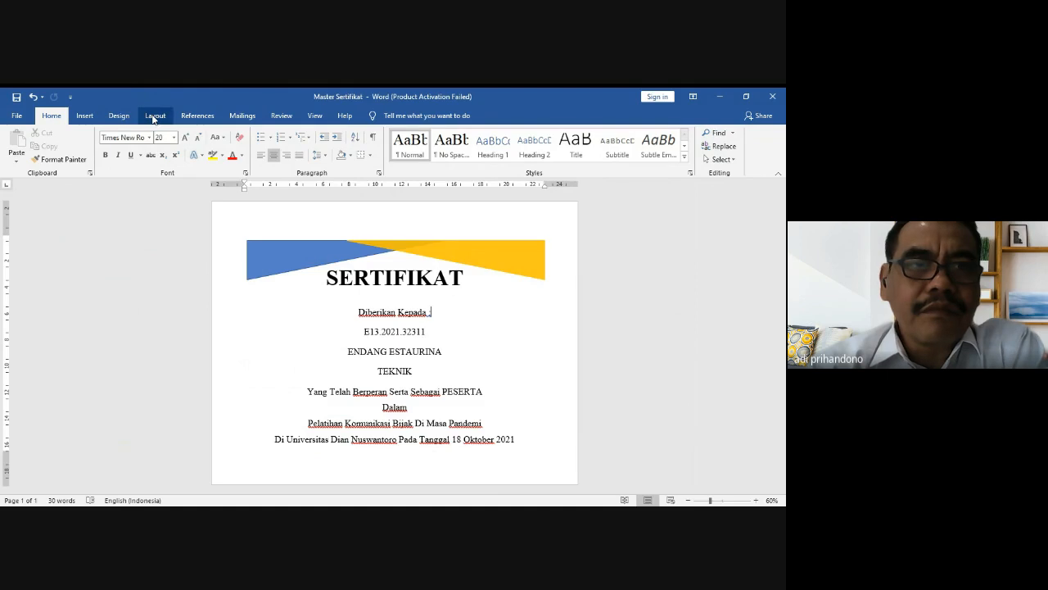
{"action": "left_click", "coordinate": [84, 119]}
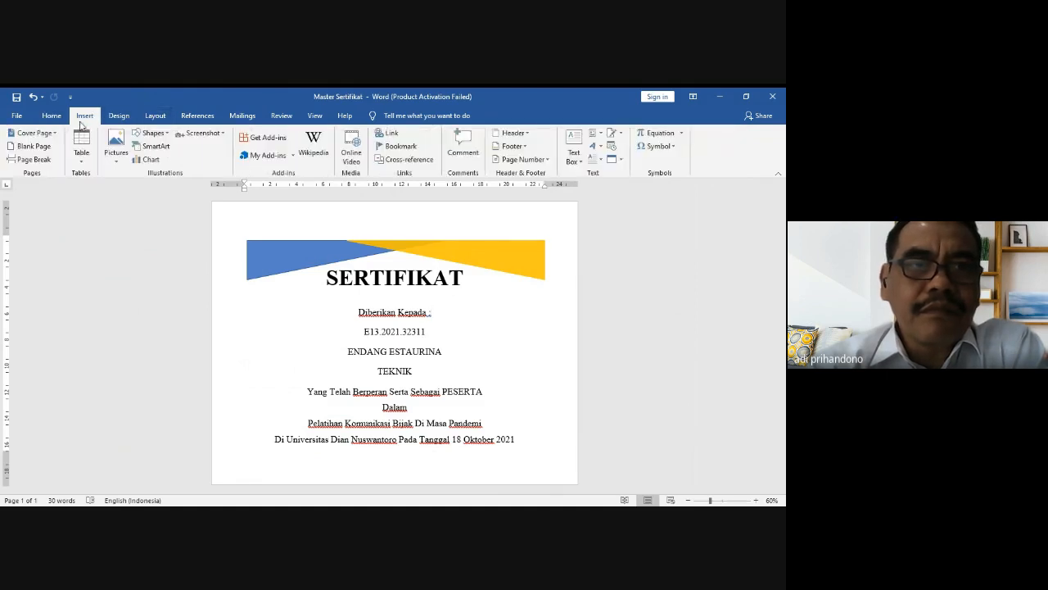
{"action": "left_click", "coordinate": [165, 136]}
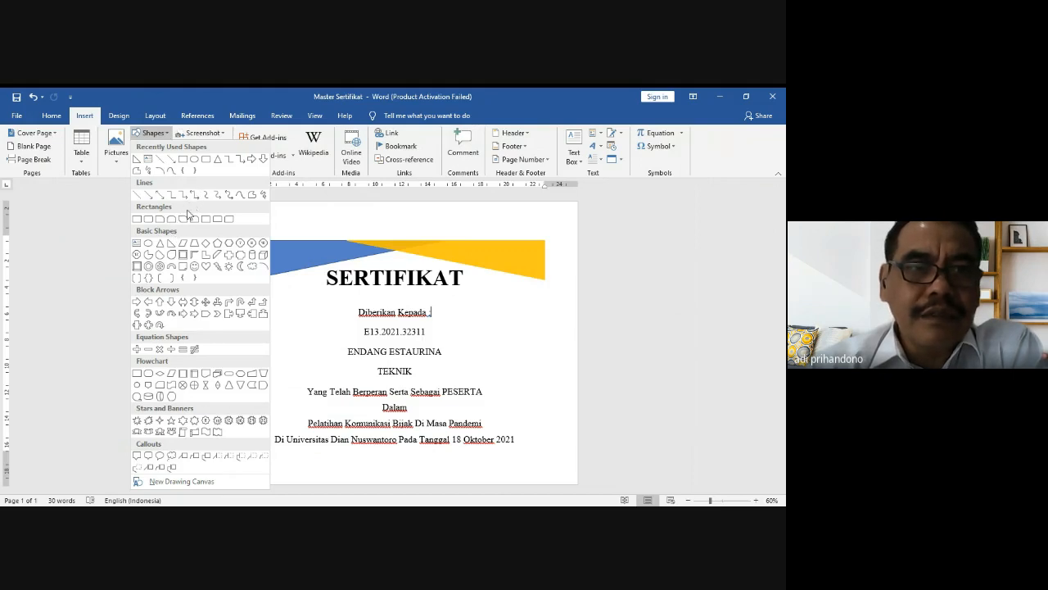
{"action": "left_click", "coordinate": [171, 244]}
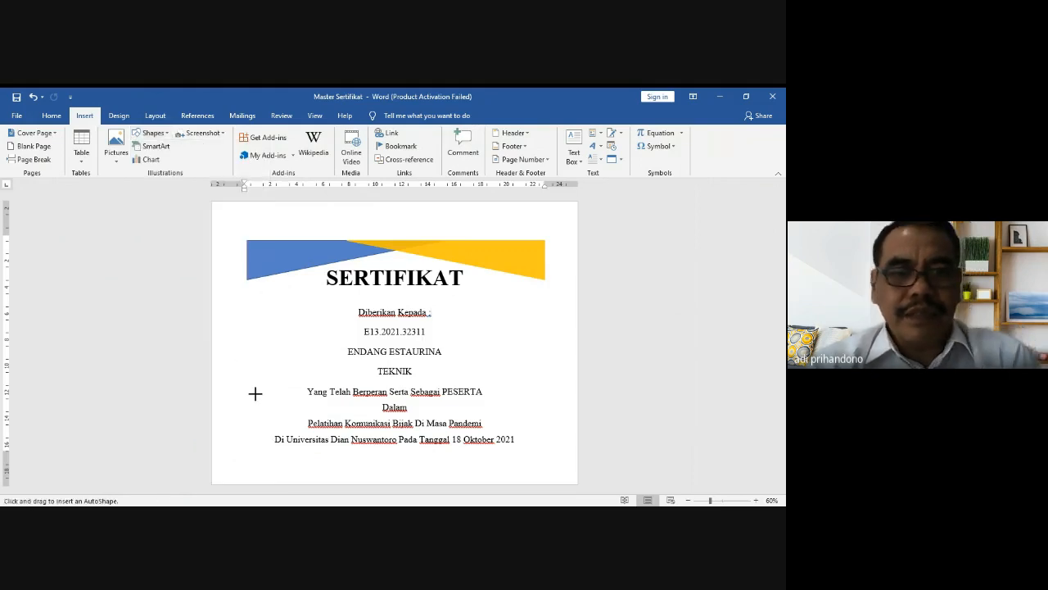